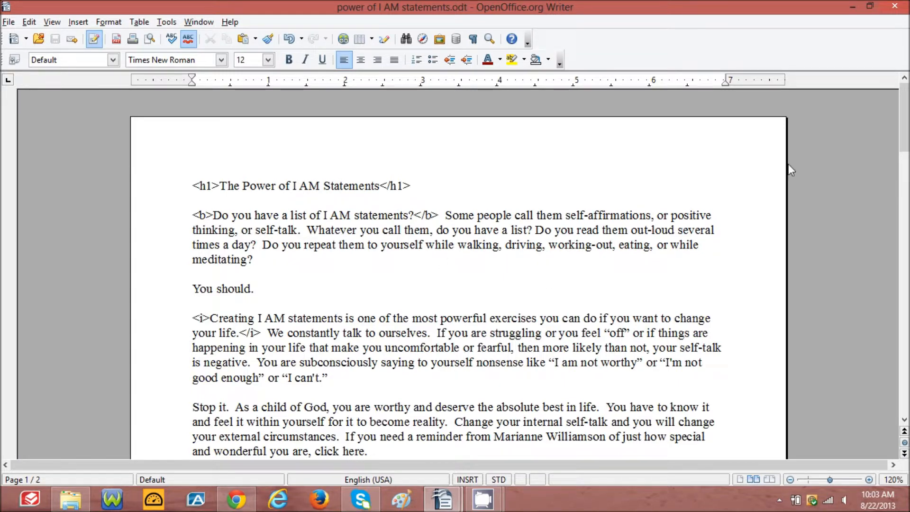
- Copy the whole article, from the h1 title line through the closing P.S. paragraph
drag(903, 135, 903, 150)
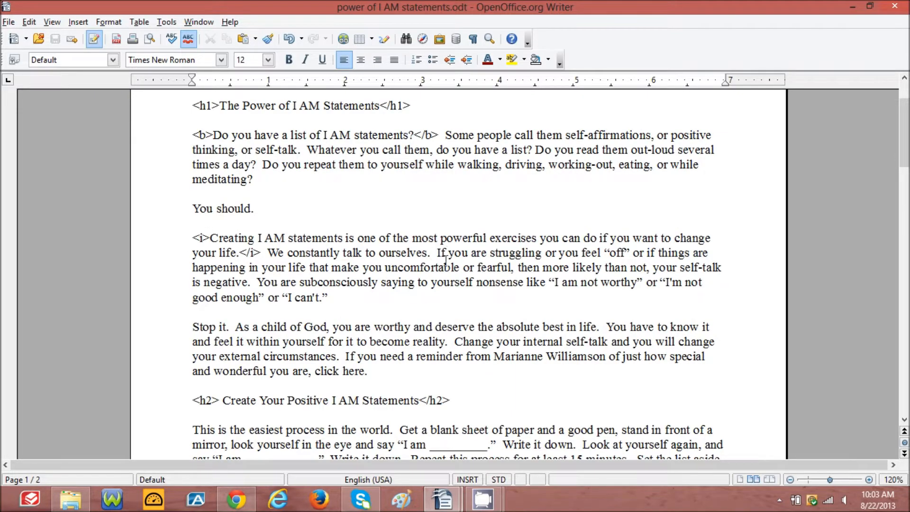
drag(902, 142, 903, 173)
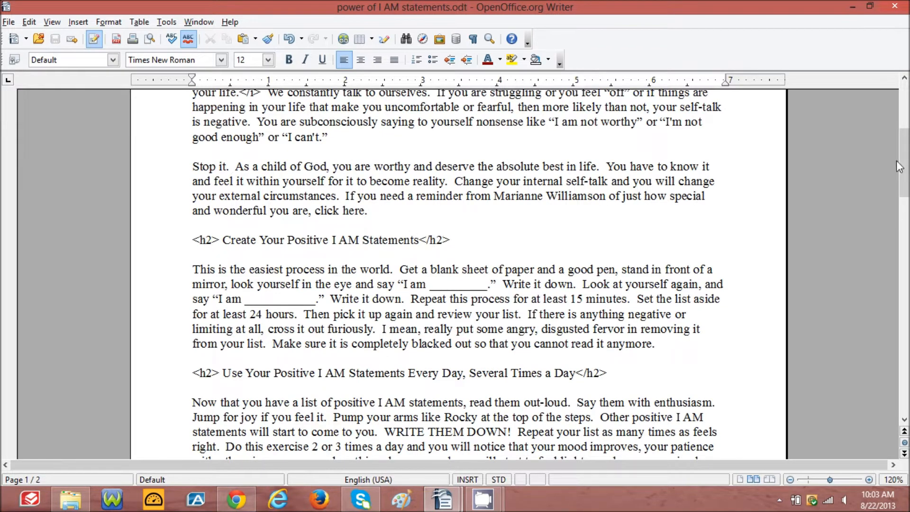
drag(902, 168, 901, 201)
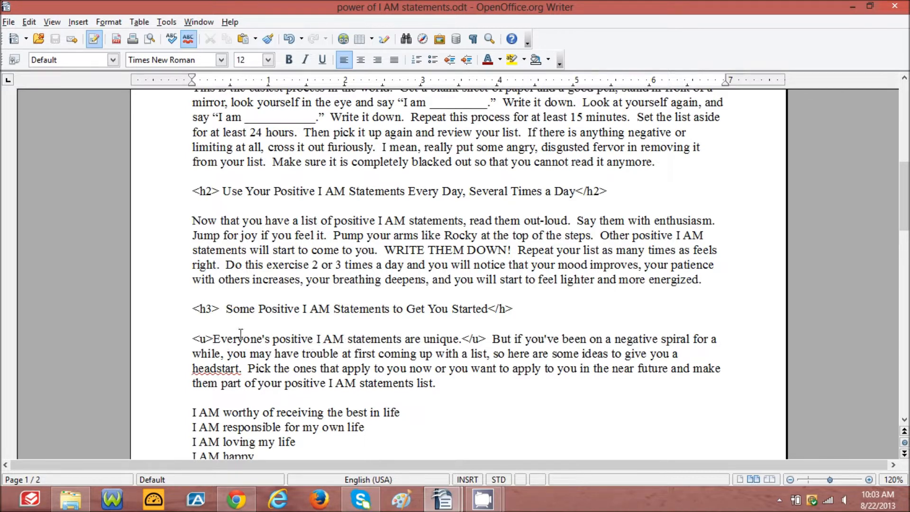
drag(907, 212, 906, 128)
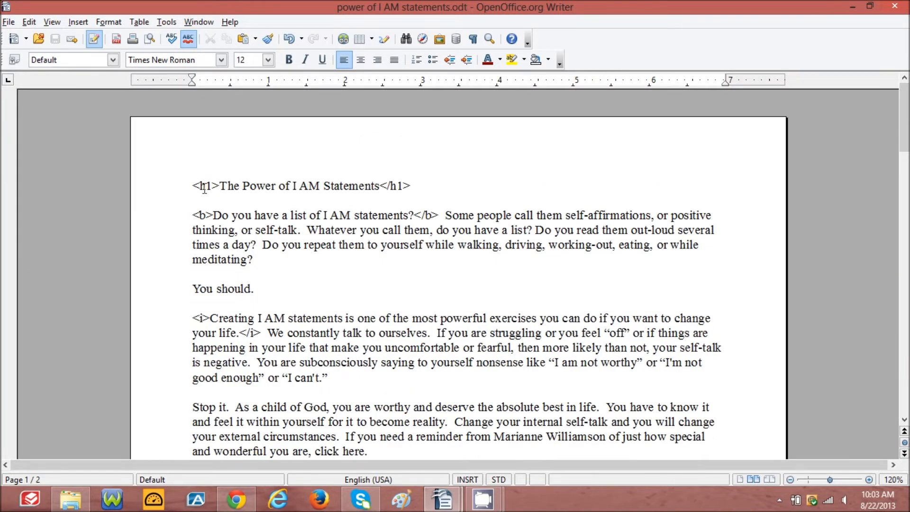
drag(191, 185, 436, 395)
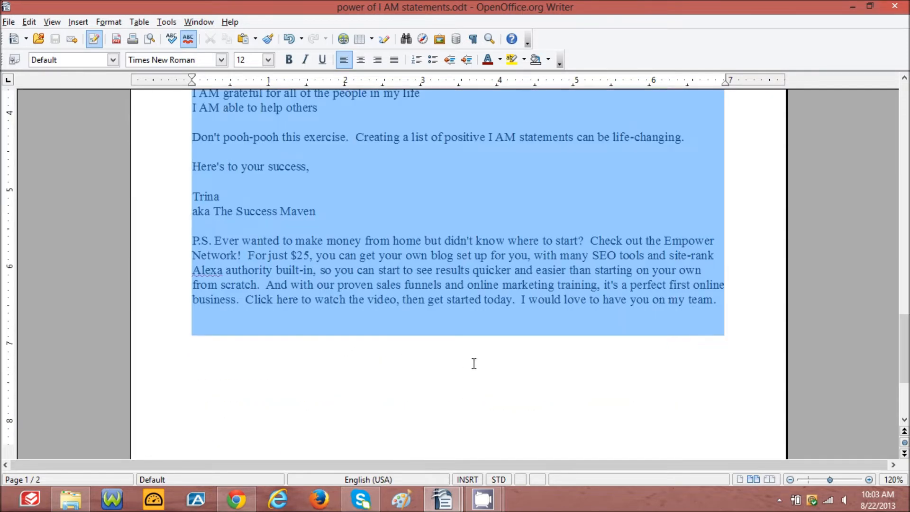
right_click(581, 301)
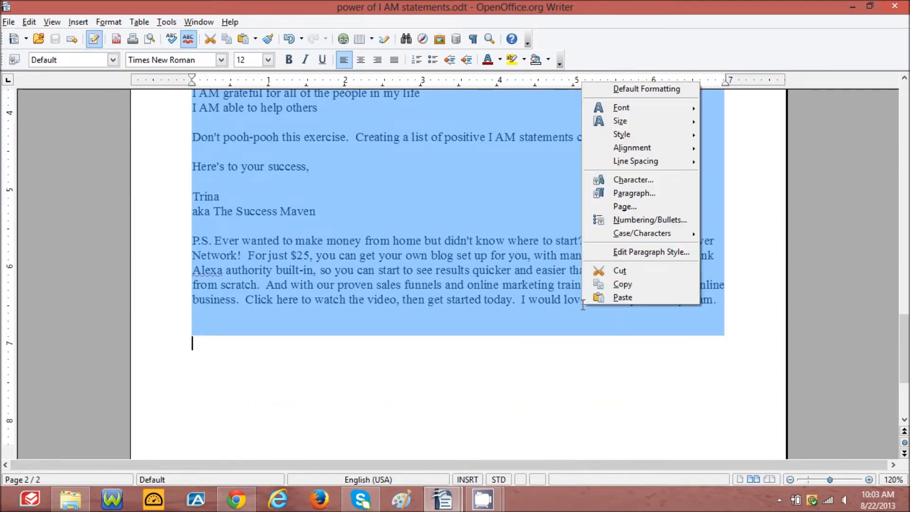
click(600, 285)
click(578, 343)
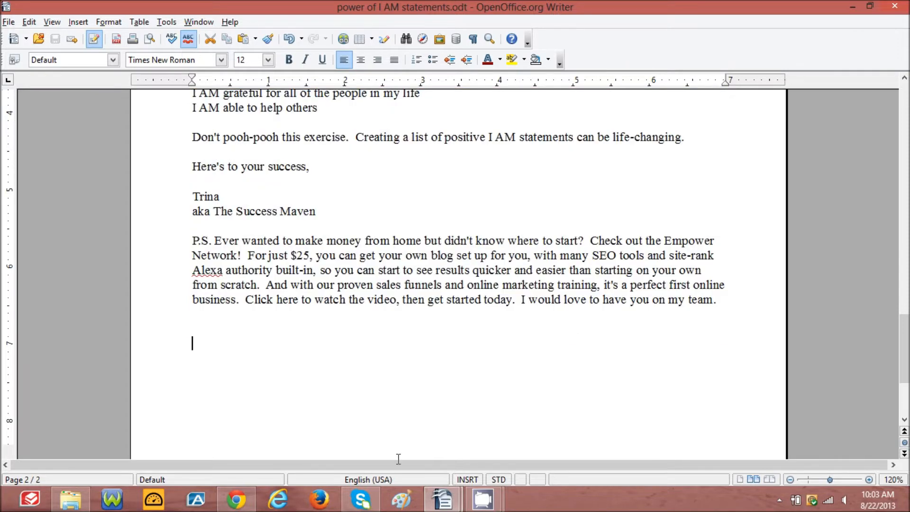
- Switch to Firefox, open the bookmarked Empower Network login page and log in with the prefilled credentials
click(319, 506)
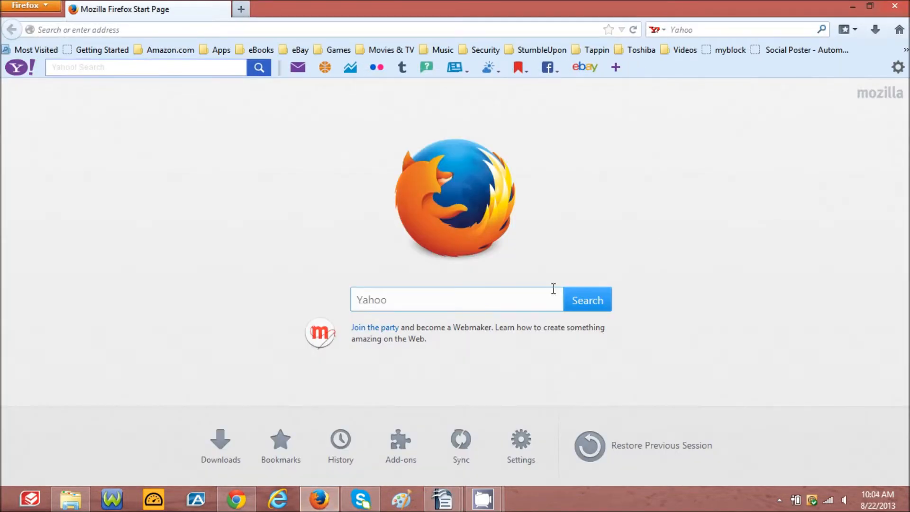
click(905, 51)
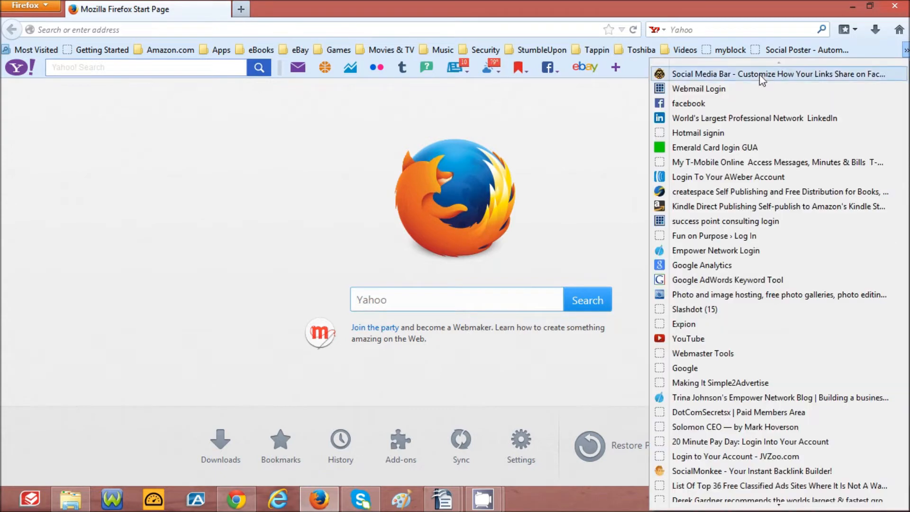
click(708, 250)
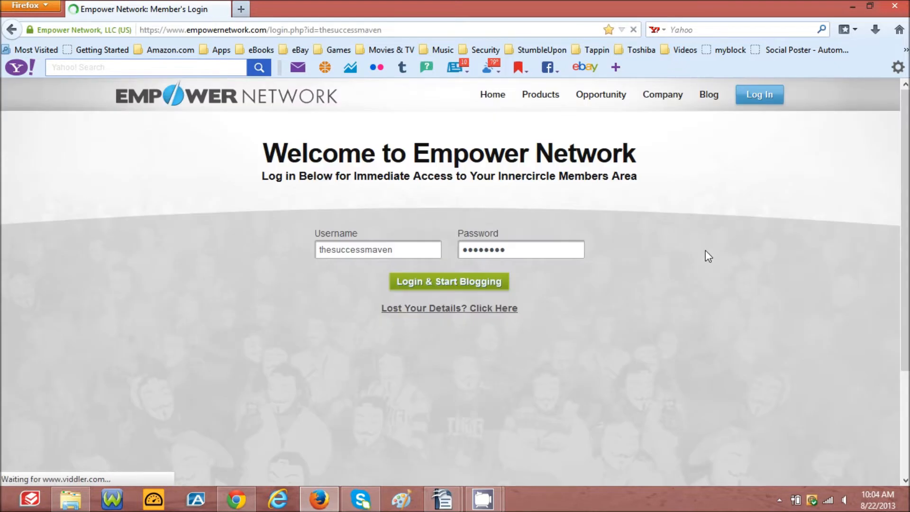
click(448, 285)
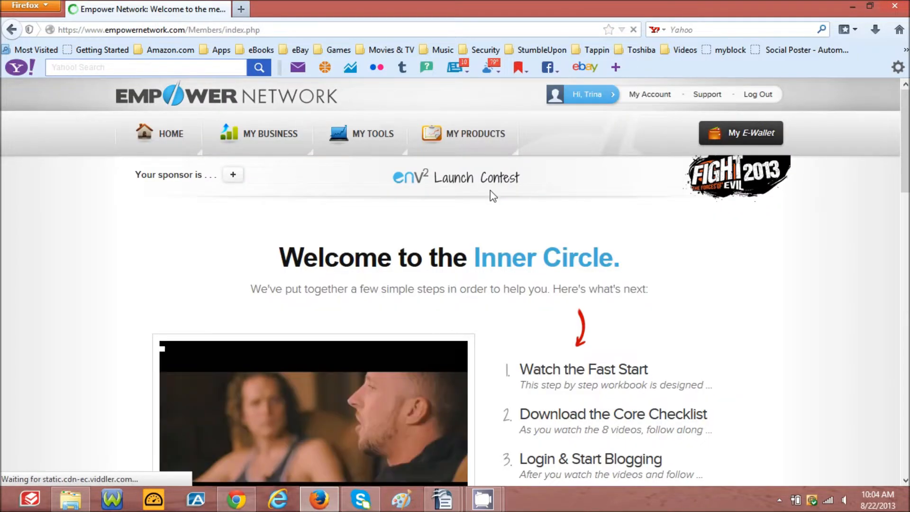
- Go to the blog's WordPress dashboard and start a new post
mouse_move(466, 141)
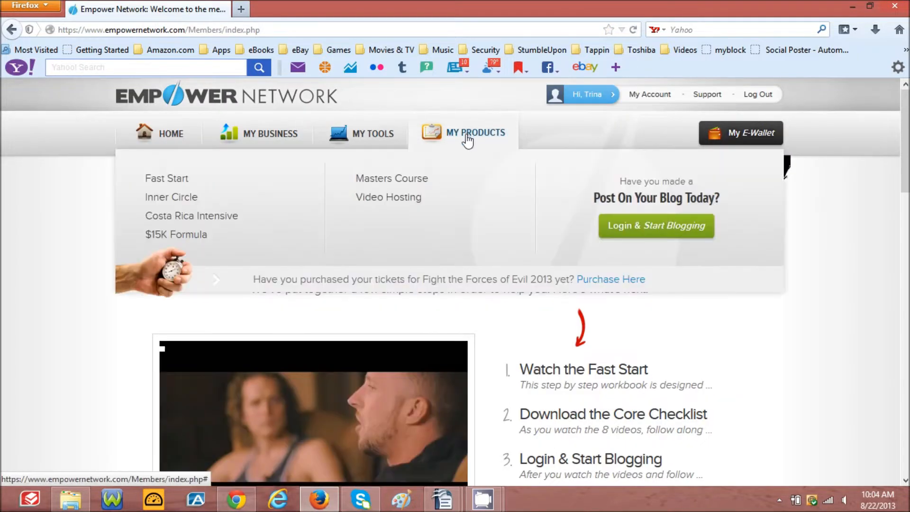
click(654, 231)
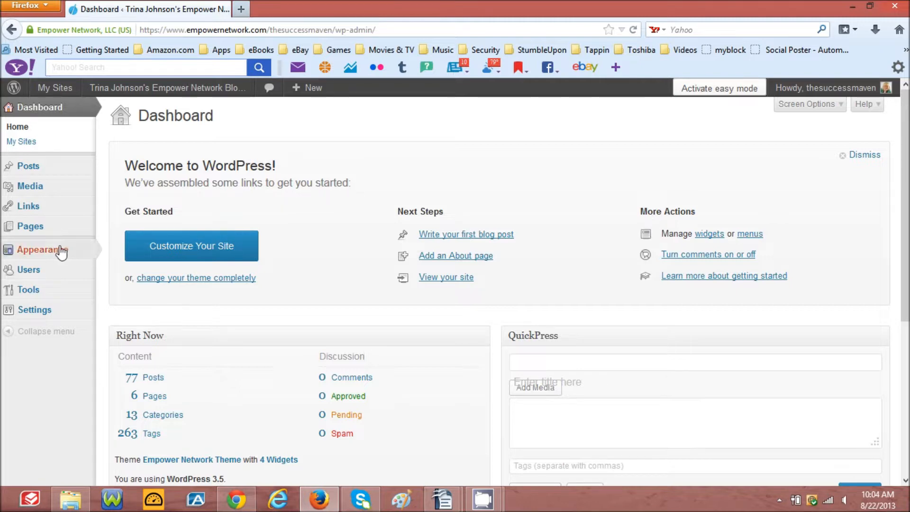
mouse_move(47, 169)
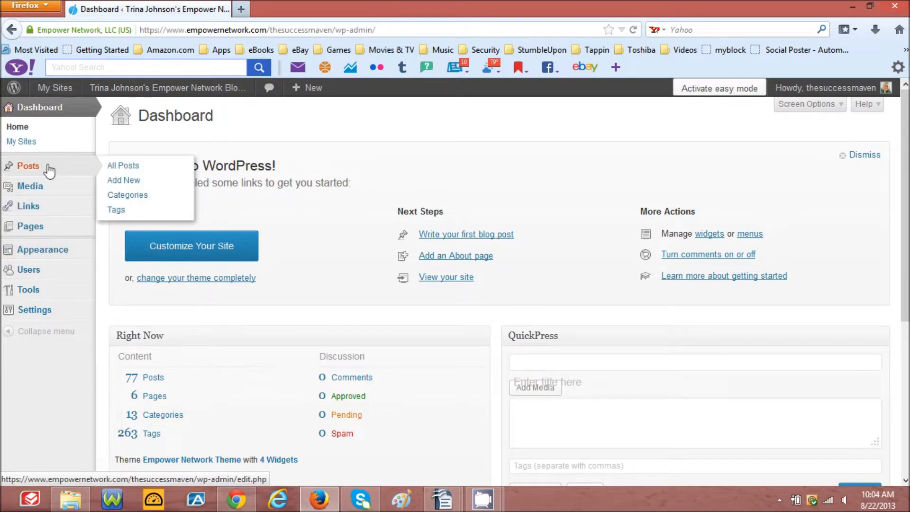
click(119, 181)
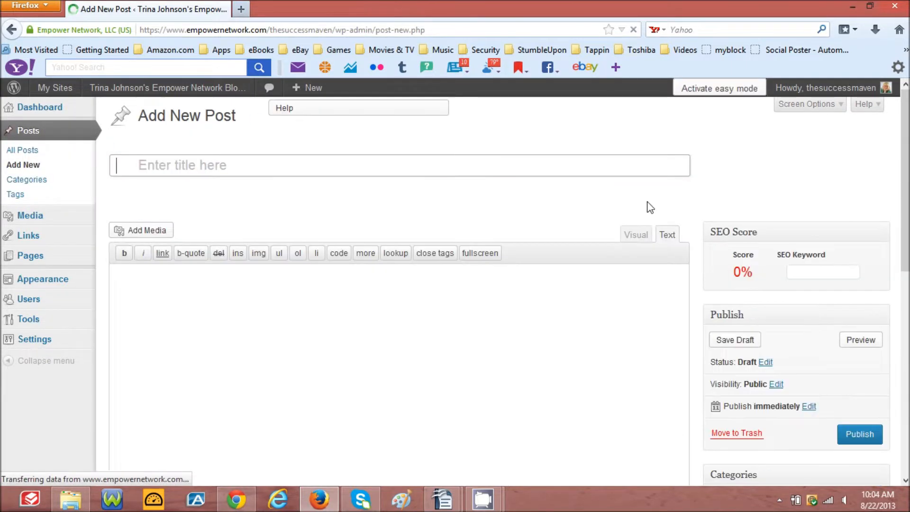
- Paste the copied article into the new post's body using the Text editing mode
click(636, 241)
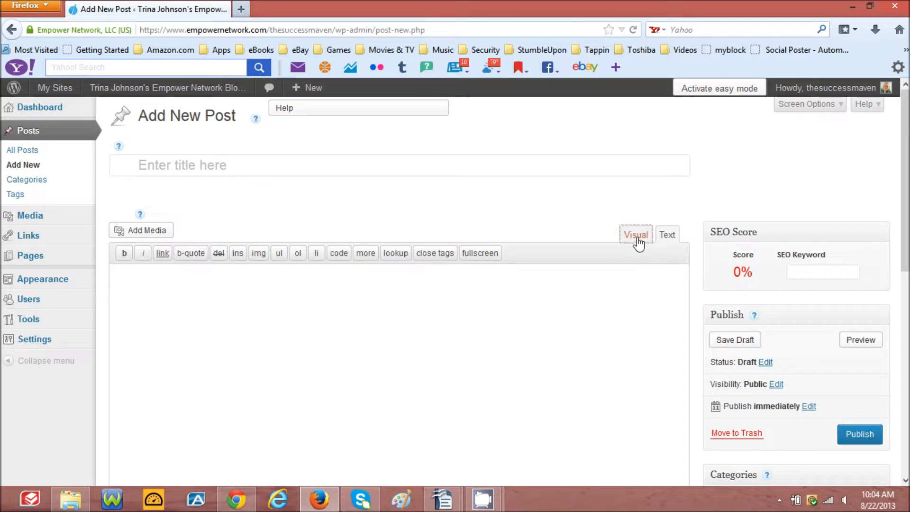
click(670, 238)
right_click(116, 276)
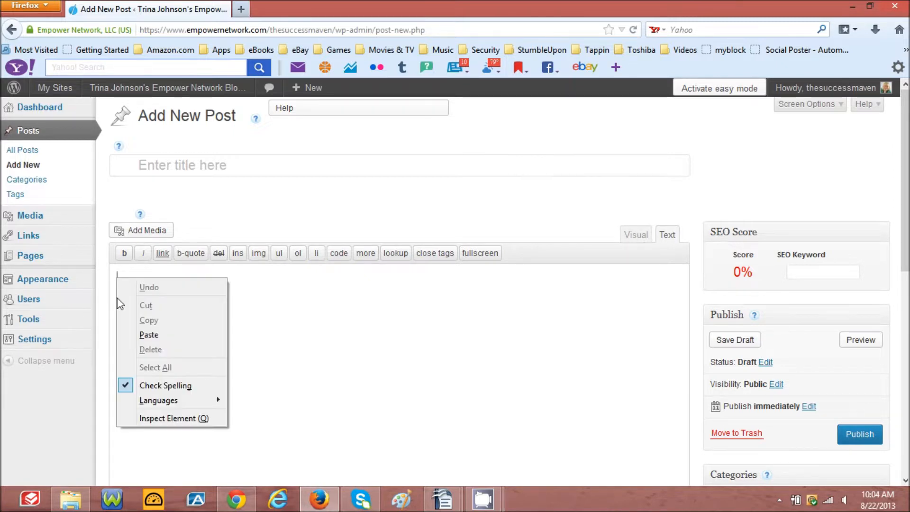
click(133, 334)
drag(673, 455, 696, 286)
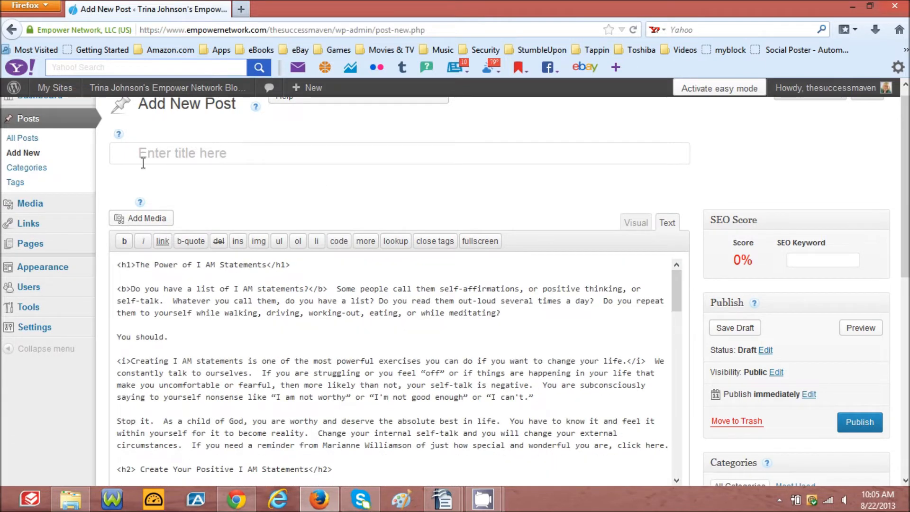
- Title the post "The Power of I AM Statements"
click(122, 149)
text(The)
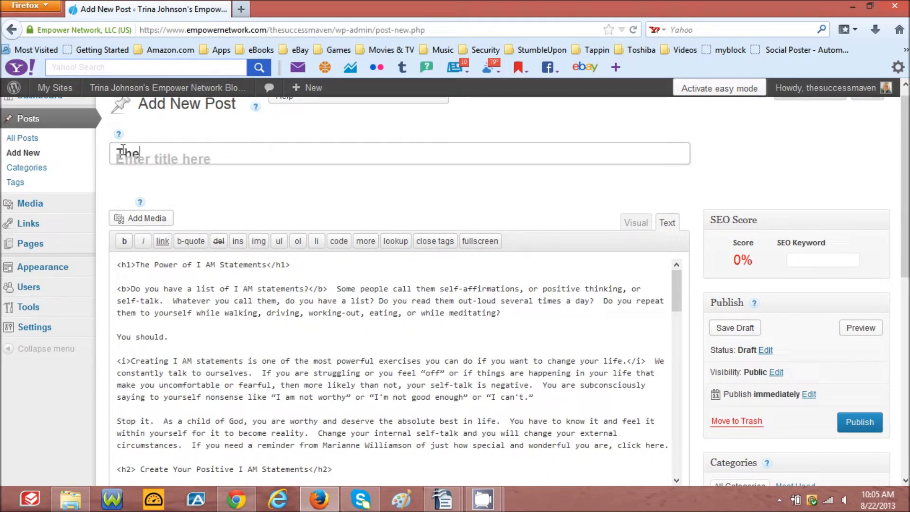
text( Powe r of I AM Statements)
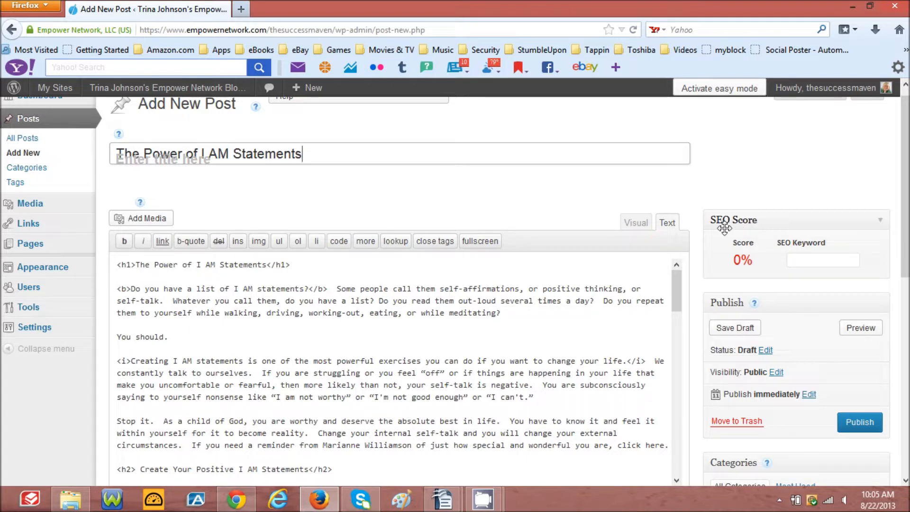
- Set the SEO keyword to "i am statements" and assign the post to the personal development category
click(796, 261)
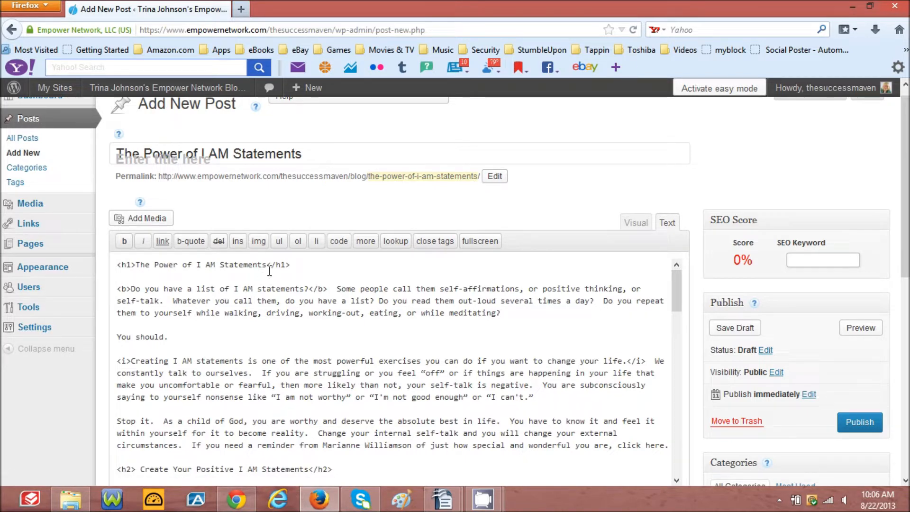
click(823, 259)
click(823, 259)
text(i am statements)
drag(905, 215, 907, 332)
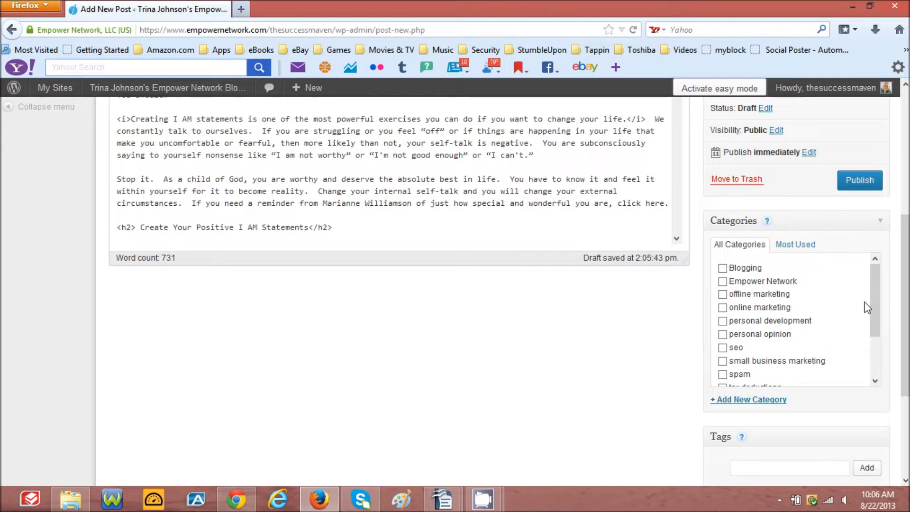
click(723, 321)
- Enter the tags "I am statements, self-talk, positive affirmations, self-affirmations" for the post
drag(906, 276, 906, 277)
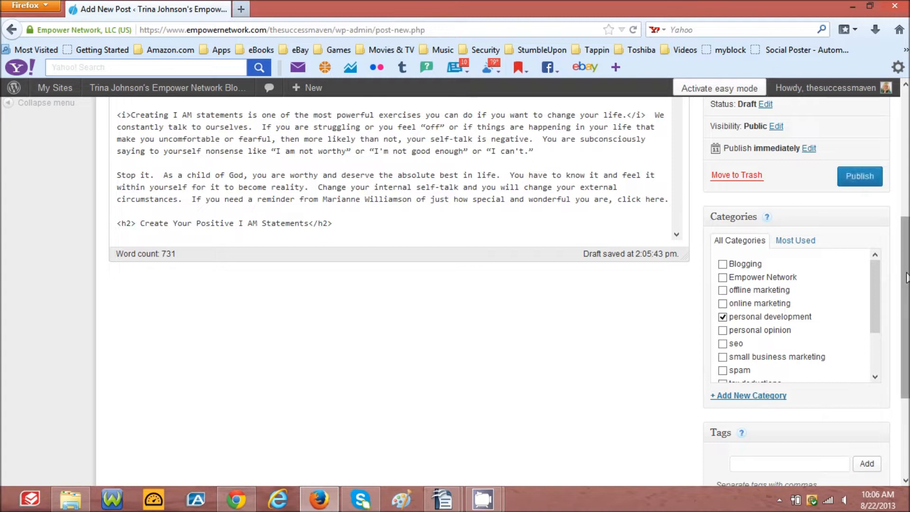
scroll(906, 277, down, 3)
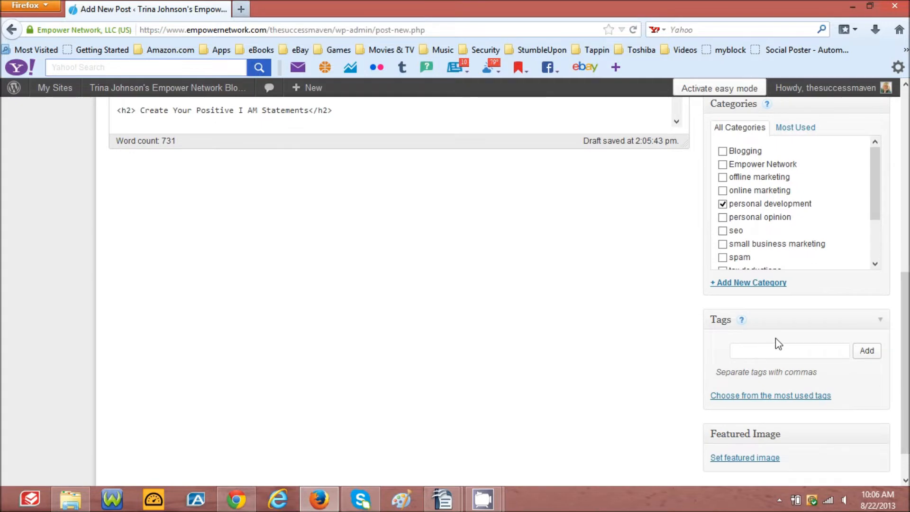
click(738, 350)
text(I am statem)
text(ents, self-t)
text(alk, positive)
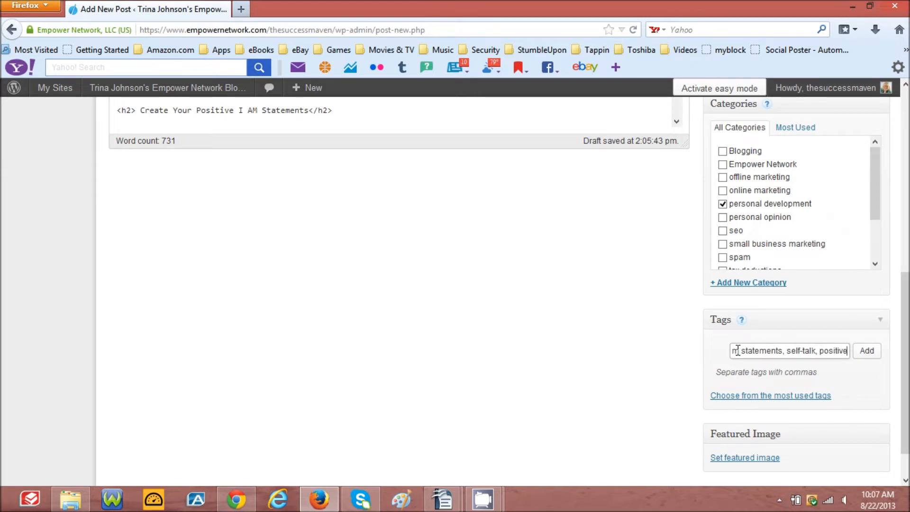
text( affi)
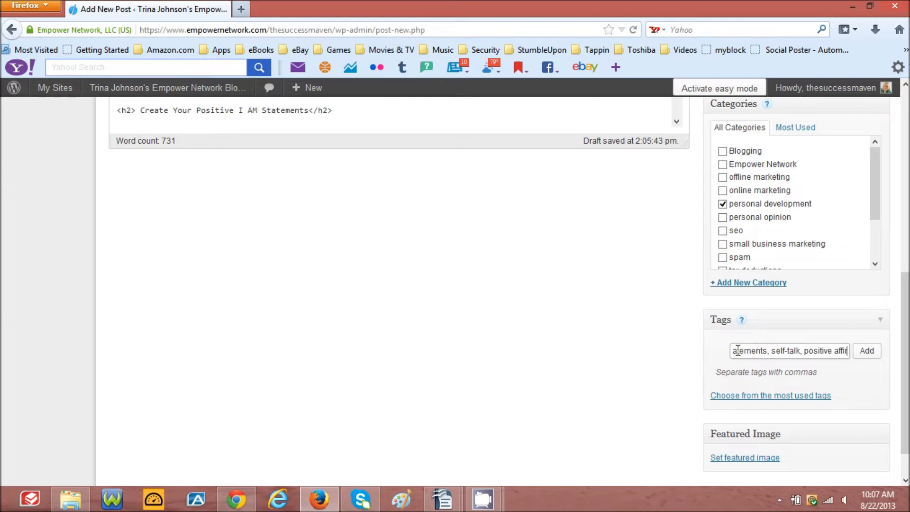
text(rmations, sel)
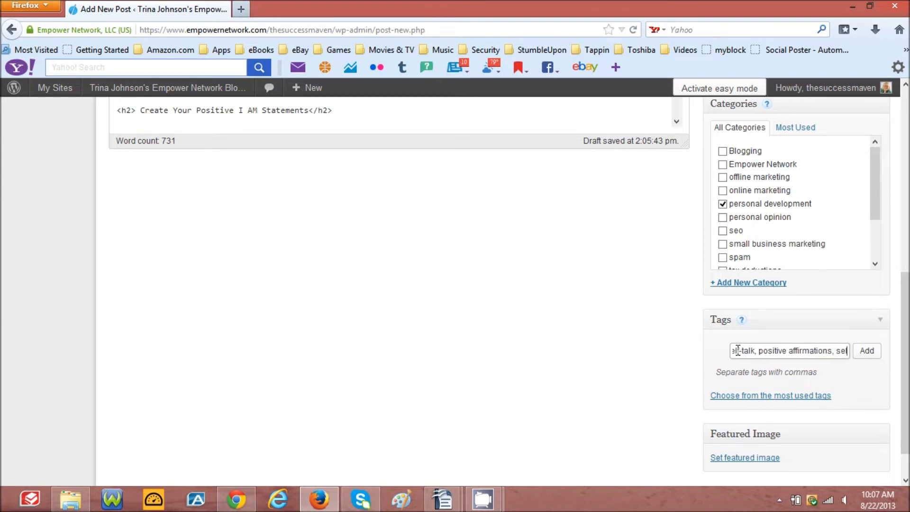
text(f-affirmations)
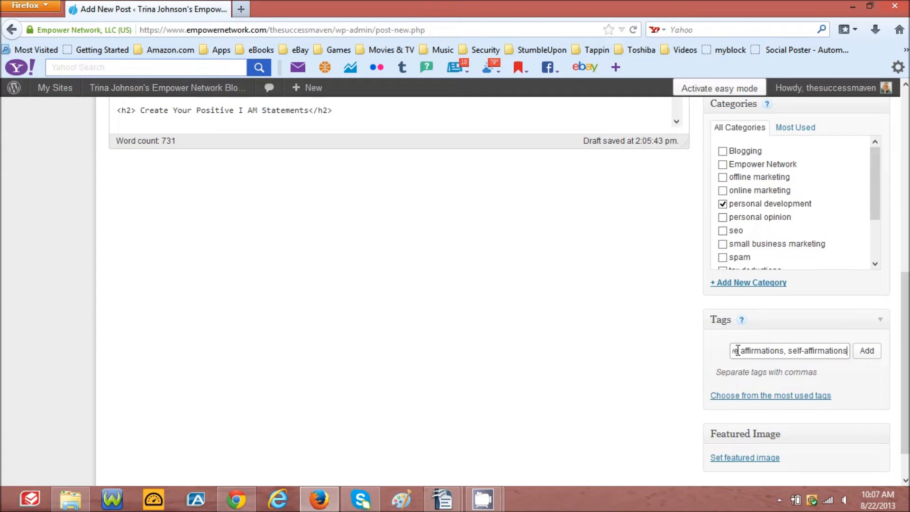
- Add "change your life", "how to change your life" and "personal development" from the most used tags
click(761, 398)
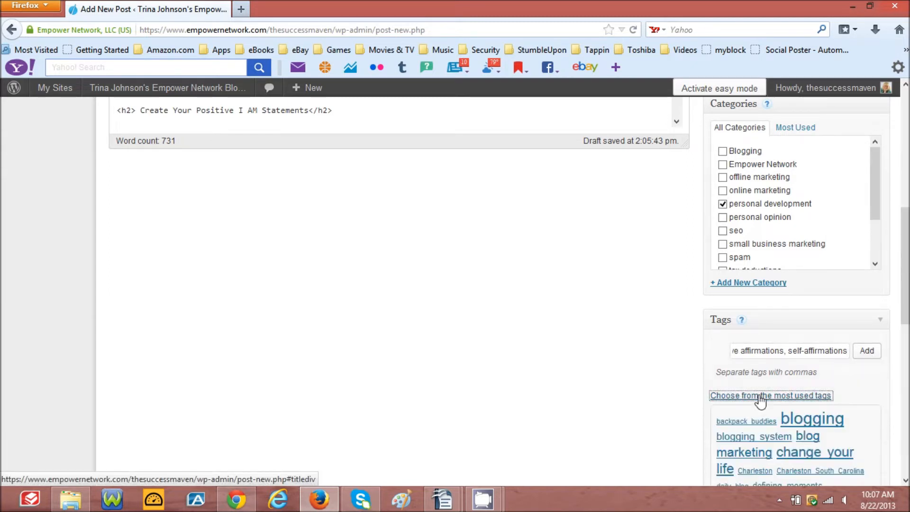
scroll(761, 401, down, 5)
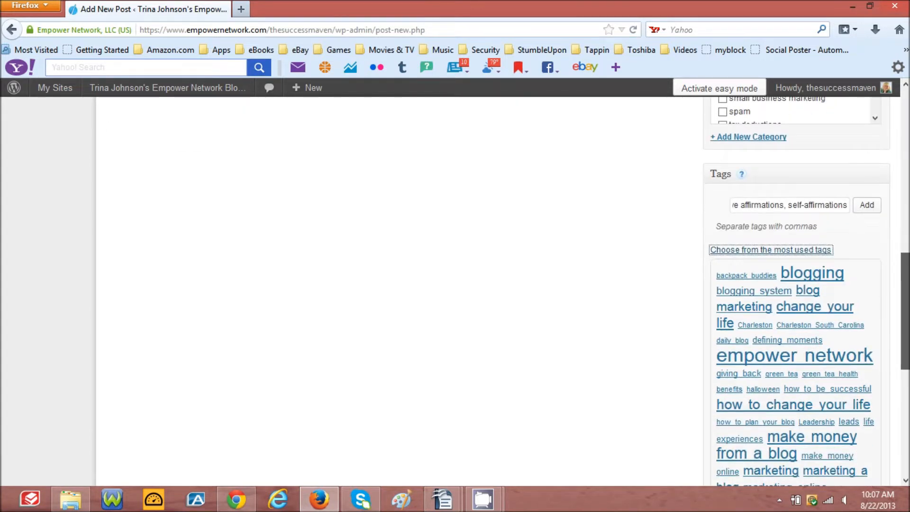
drag(905, 311, 905, 315)
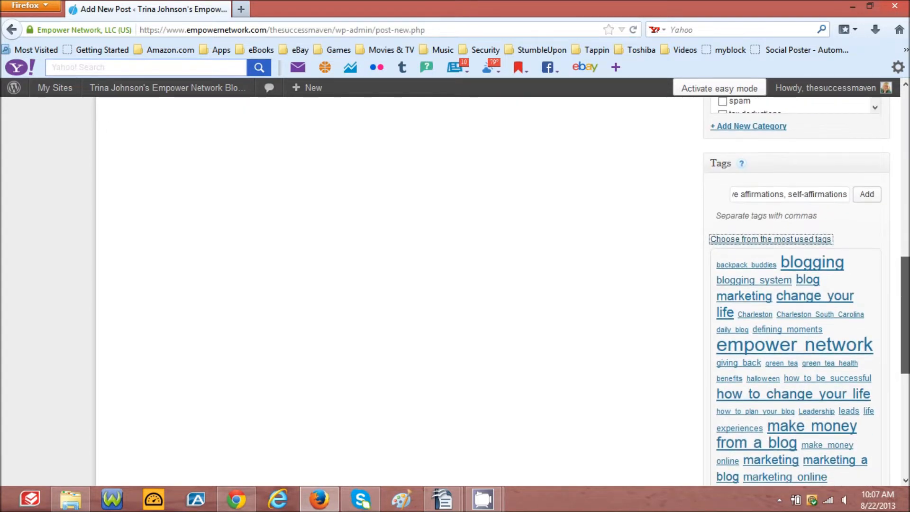
click(816, 299)
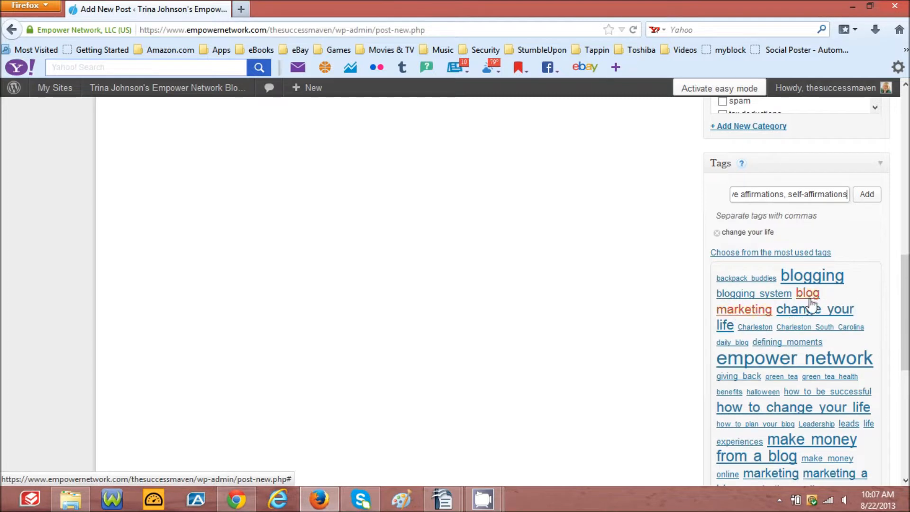
scroll(905, 330, down, 3)
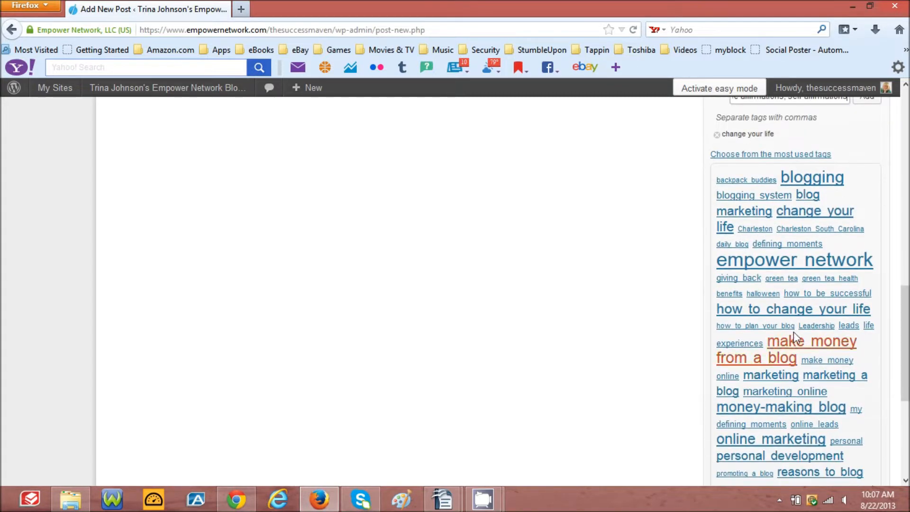
click(799, 315)
drag(906, 340, 905, 386)
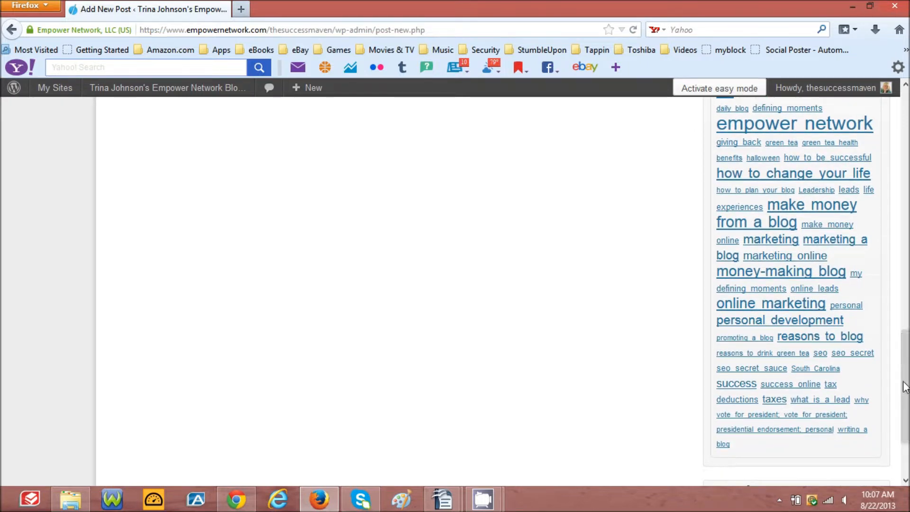
click(743, 321)
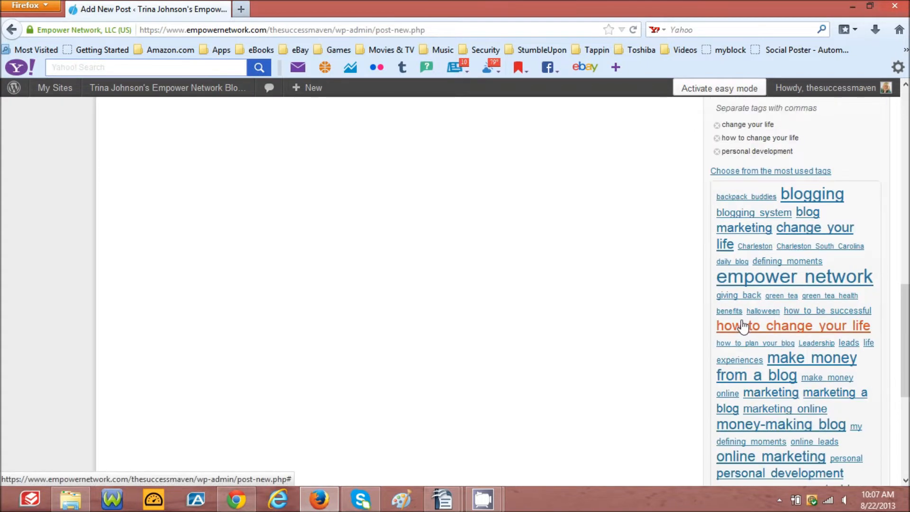
- Save the post with its keyword, category and tags as a draft
drag(908, 371, 898, 419)
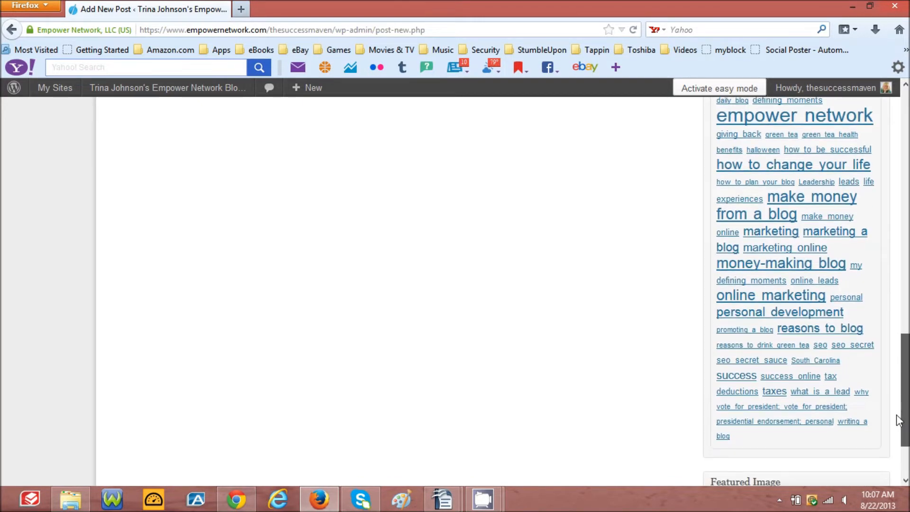
drag(897, 414, 900, 325)
click(868, 236)
drag(903, 337, 899, 220)
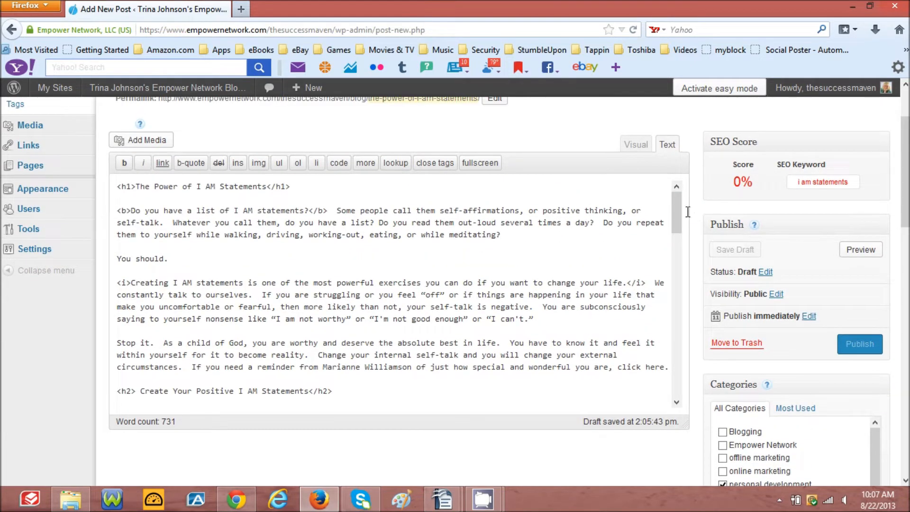
mouse_move(676, 223)
mouse_down()
mouse_move(671, 298)
mouse_move(673, 221)
mouse_up()
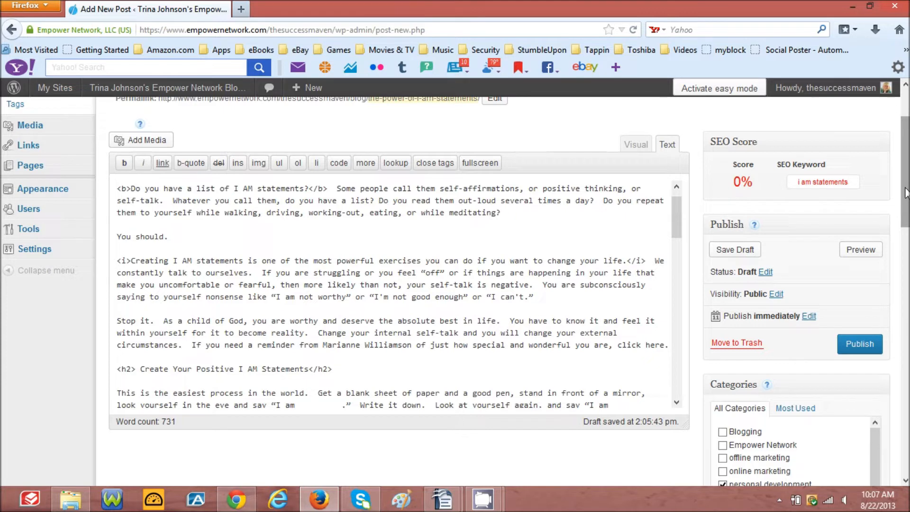
click(736, 253)
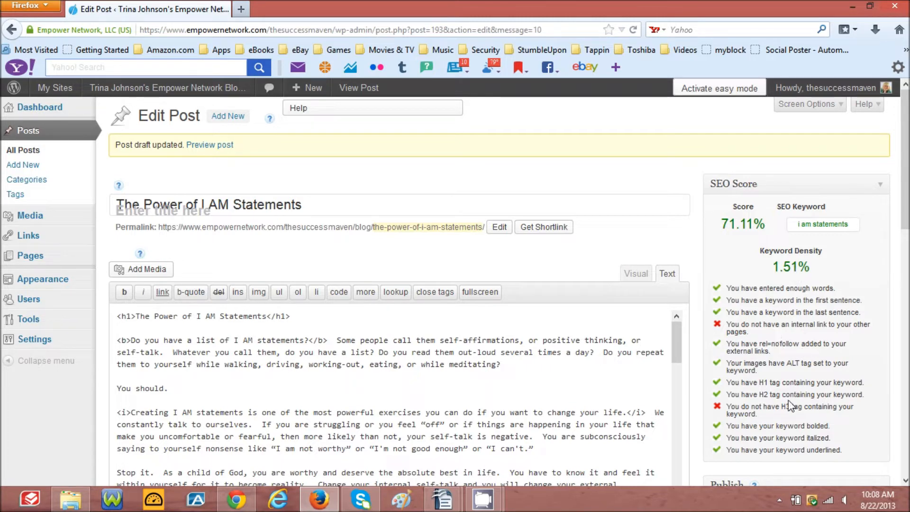
- Add the missing closing </h3> tag after the heading "Some Positive I AM Statements to Get You Started"
drag(678, 341, 678, 425)
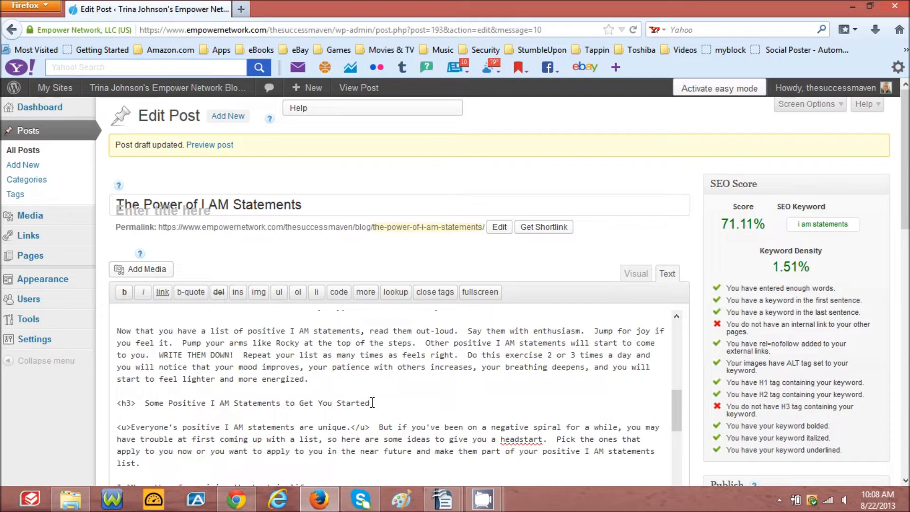
text(h3>)
drag(905, 210, 906, 216)
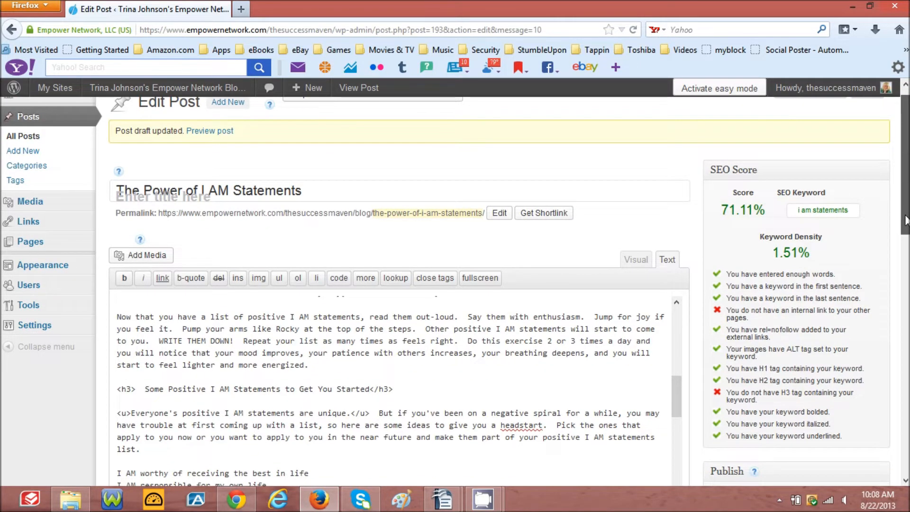
drag(905, 220, 906, 220)
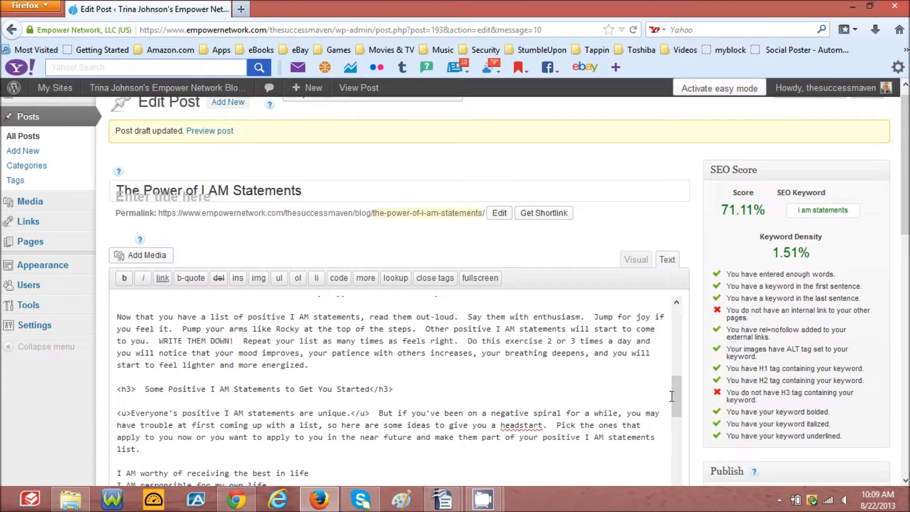
- Review the article's P.S. paragraph and the Marianne Williamson sentence for "click here" text that needs a link
drag(675, 394, 674, 462)
drag(906, 215, 902, 273)
drag(676, 311, 676, 332)
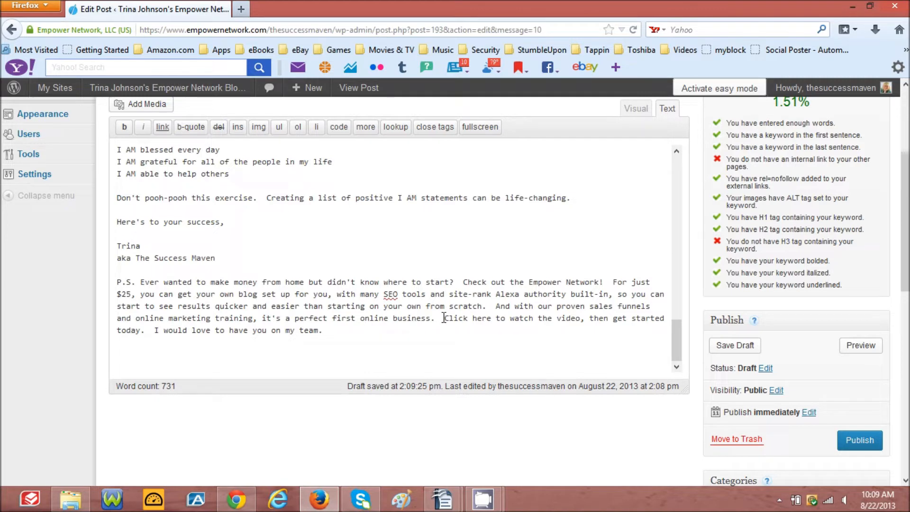
drag(674, 344, 646, 196)
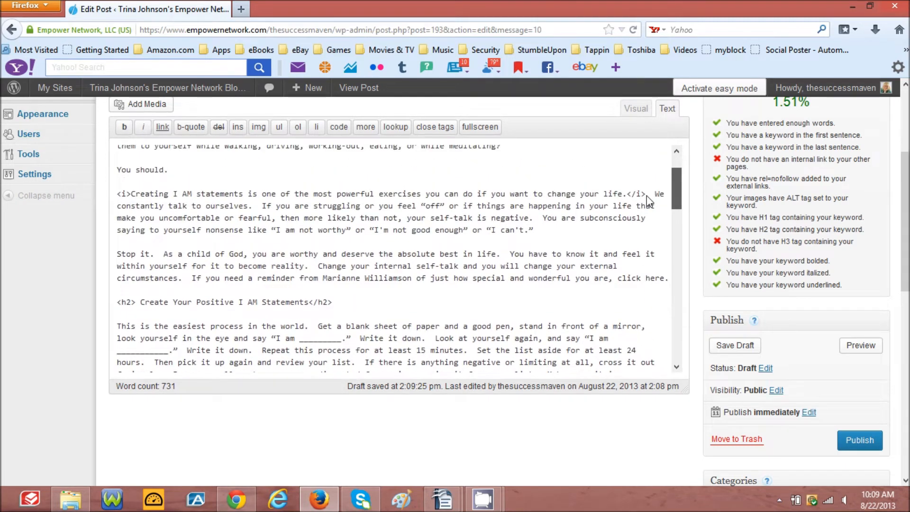
scroll(647, 196, down, 2)
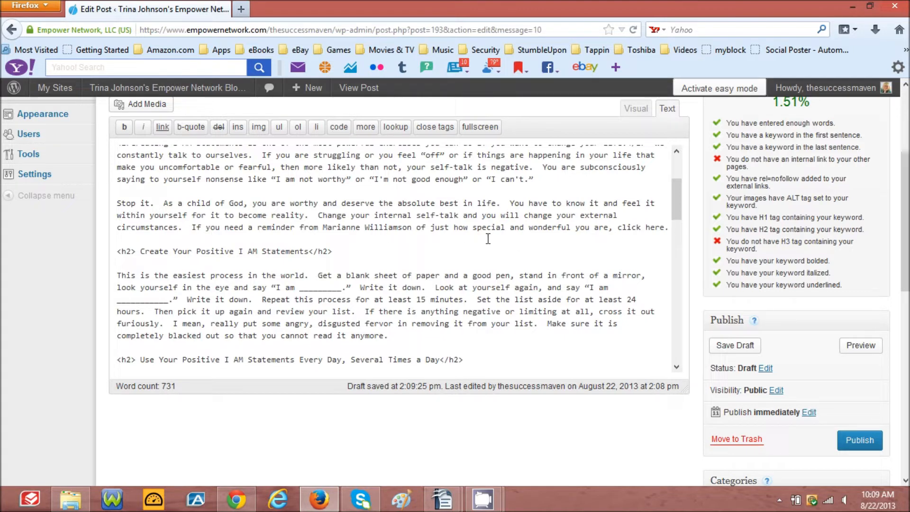
click(243, 11)
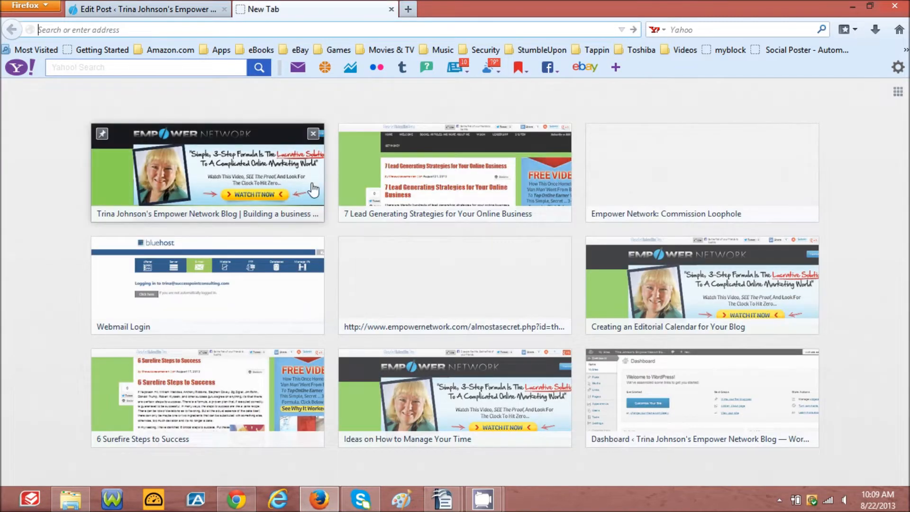
click(422, 183)
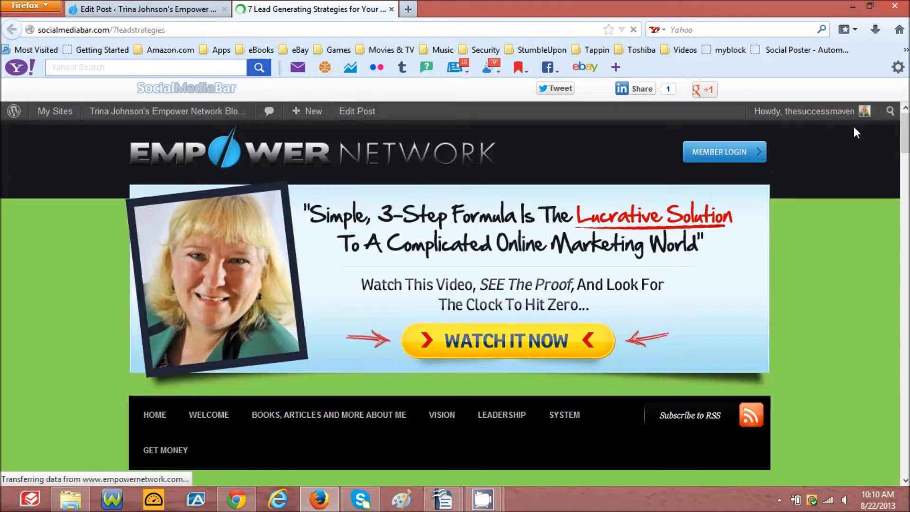
drag(905, 132, 907, 154)
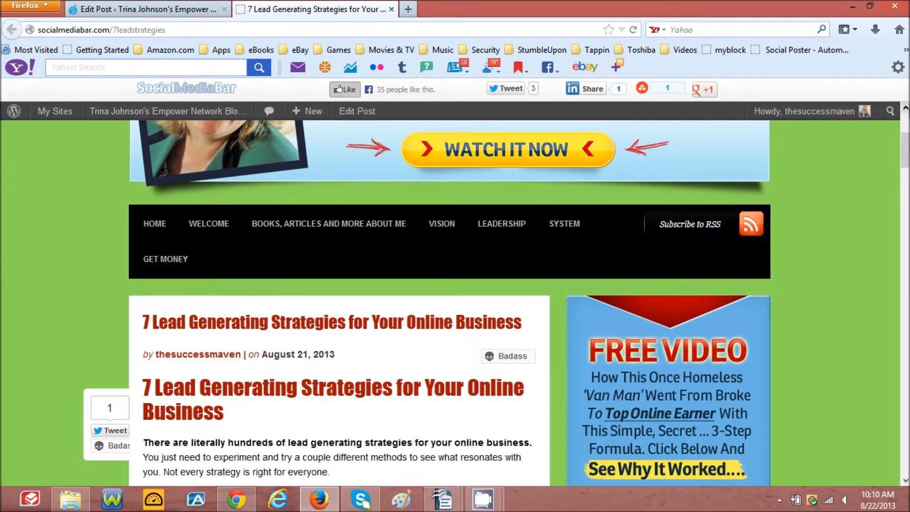
drag(906, 161, 877, 120)
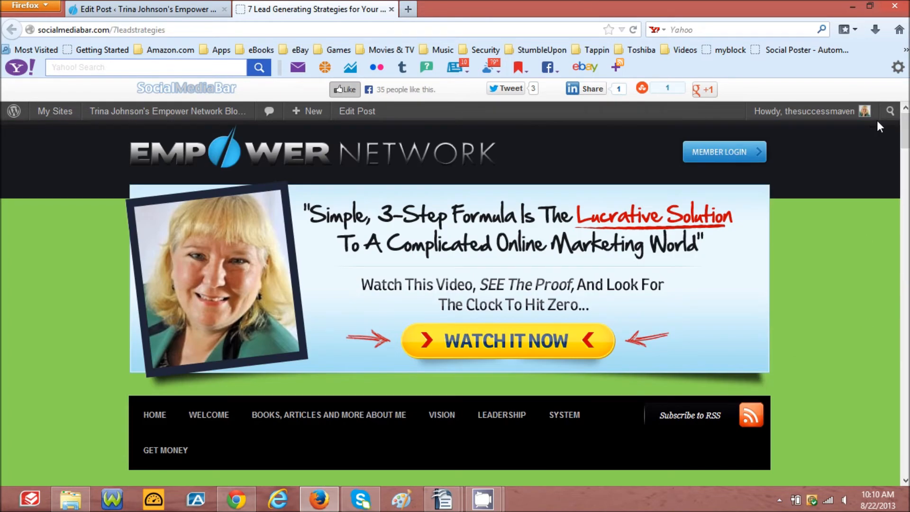
click(392, 9)
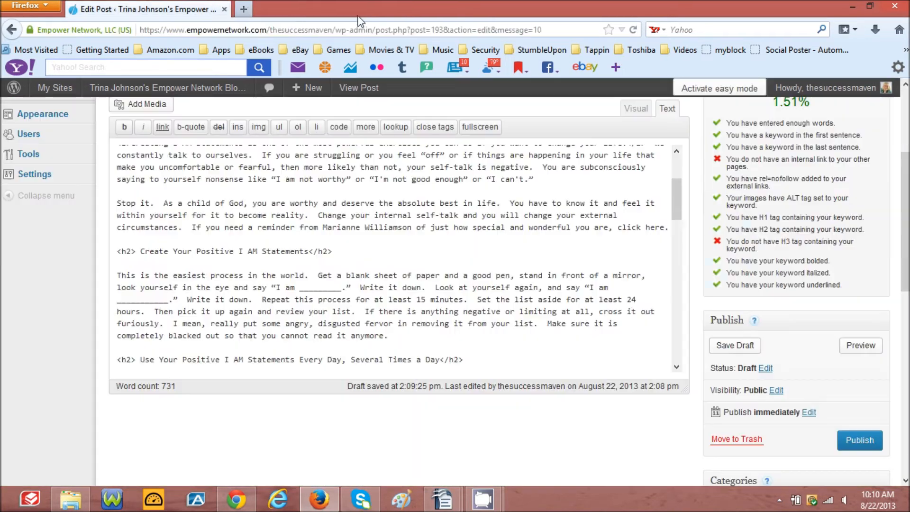
- Open the bookmarked Empower Network blog home page in a new tab
click(242, 10)
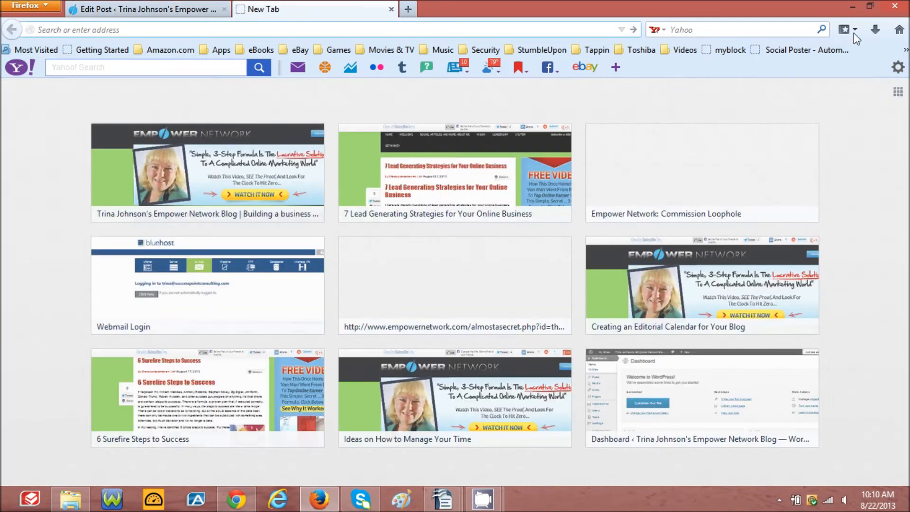
click(905, 50)
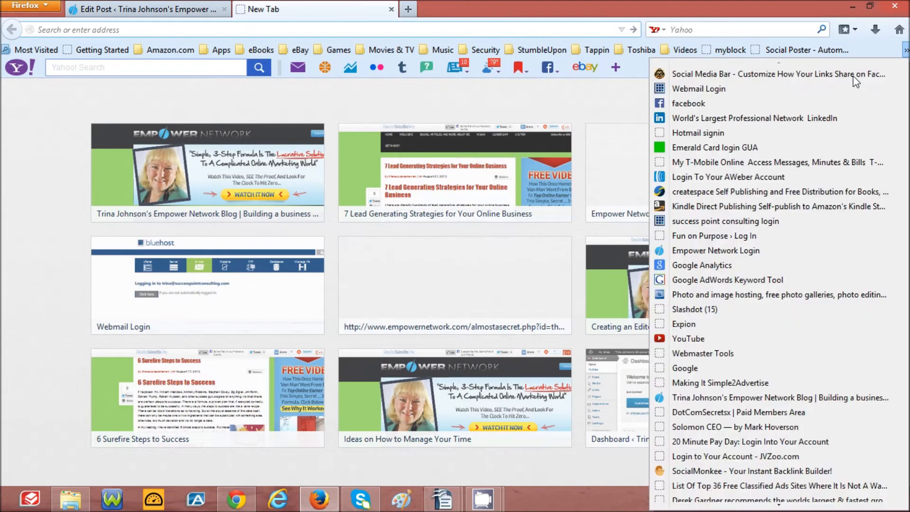
click(724, 398)
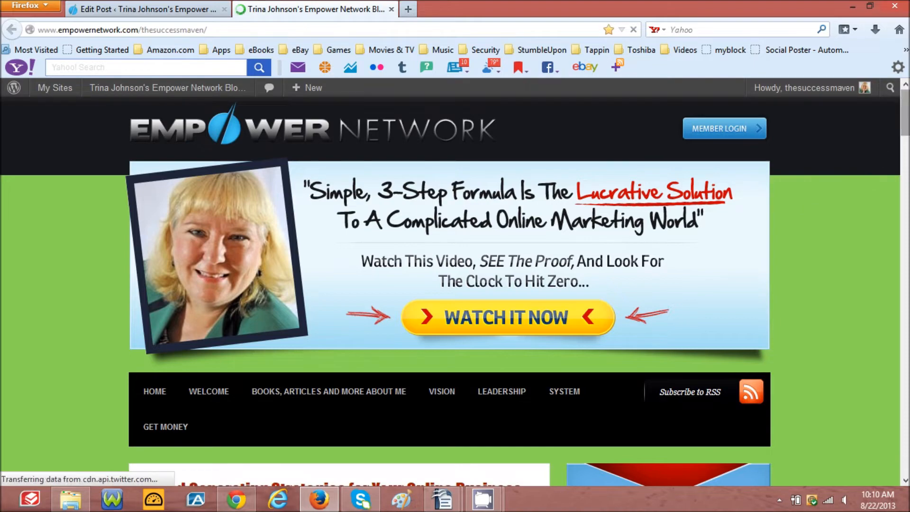
- Go back through the blog's older posts to page 5 and open the post "Exploring Our Deepest Fear"
drag(907, 116, 906, 417)
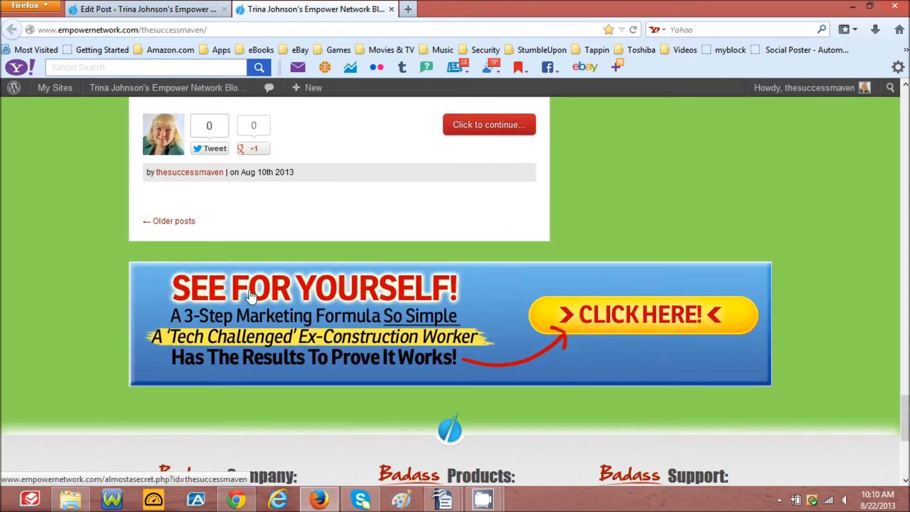
click(173, 220)
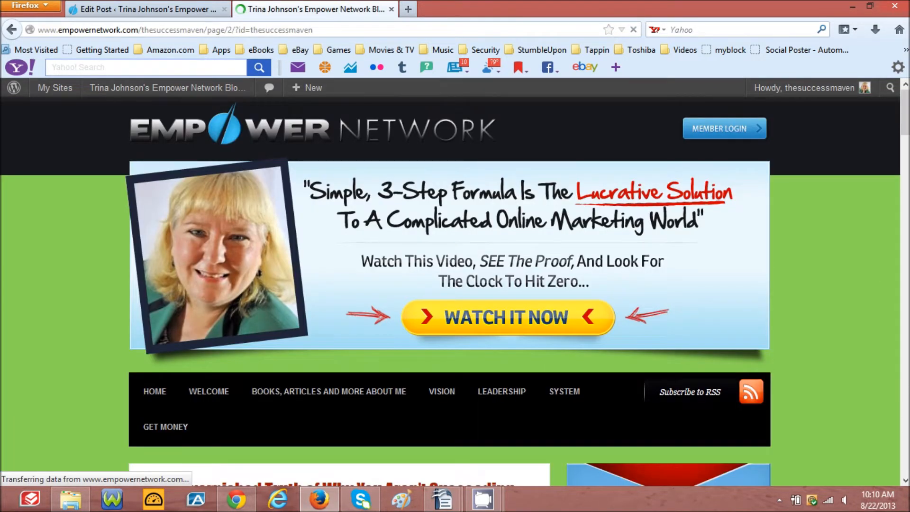
drag(905, 115, 906, 453)
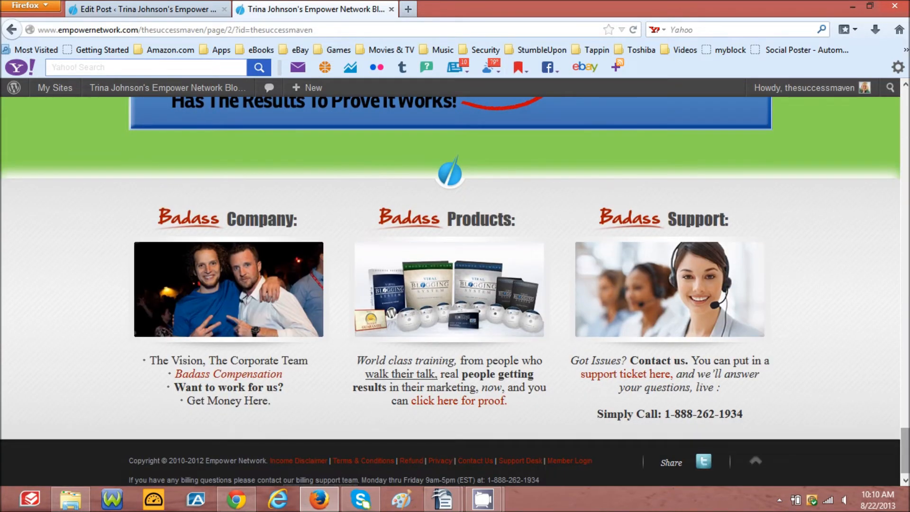
scroll(136, 393, up, 10)
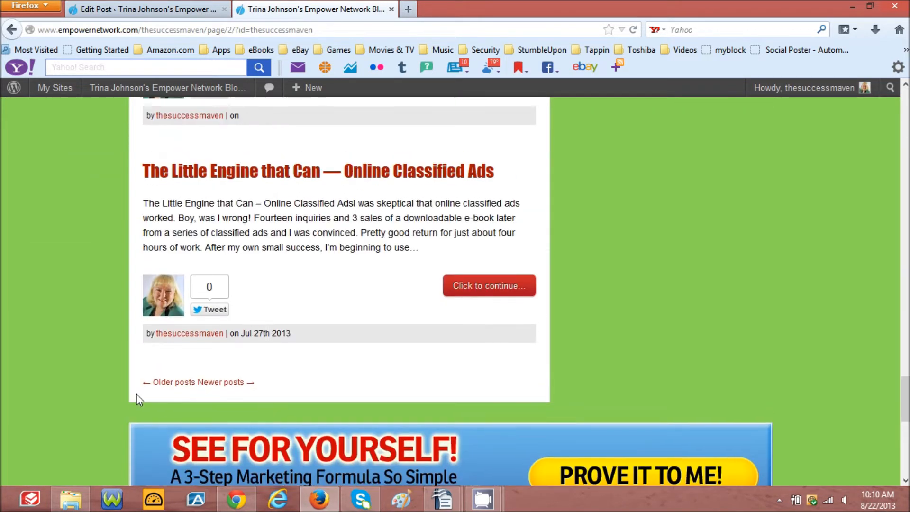
click(163, 382)
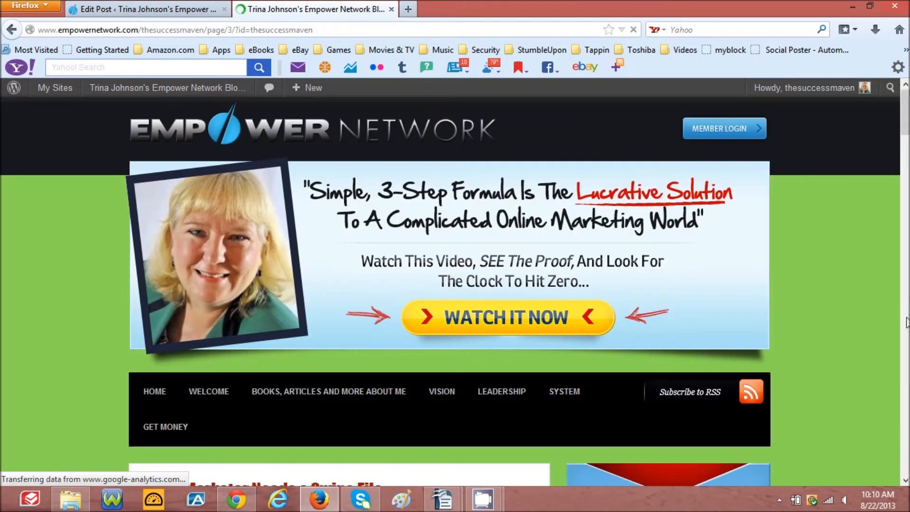
scroll(455, 285, down, 15)
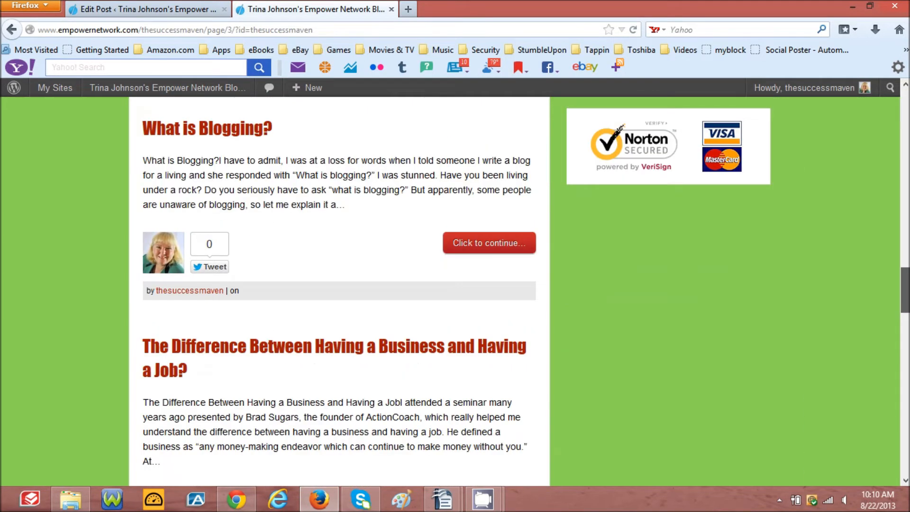
scroll(163, 288, down, 13)
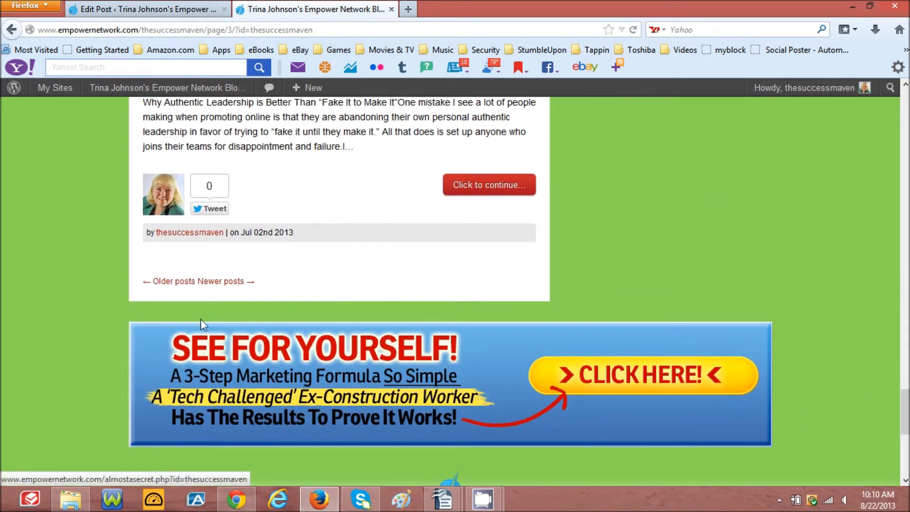
click(163, 284)
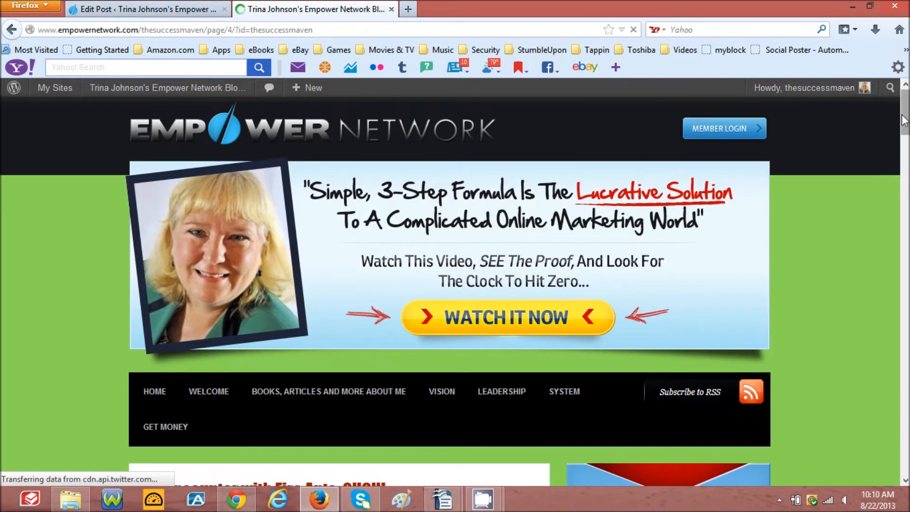
drag(904, 119, 883, 411)
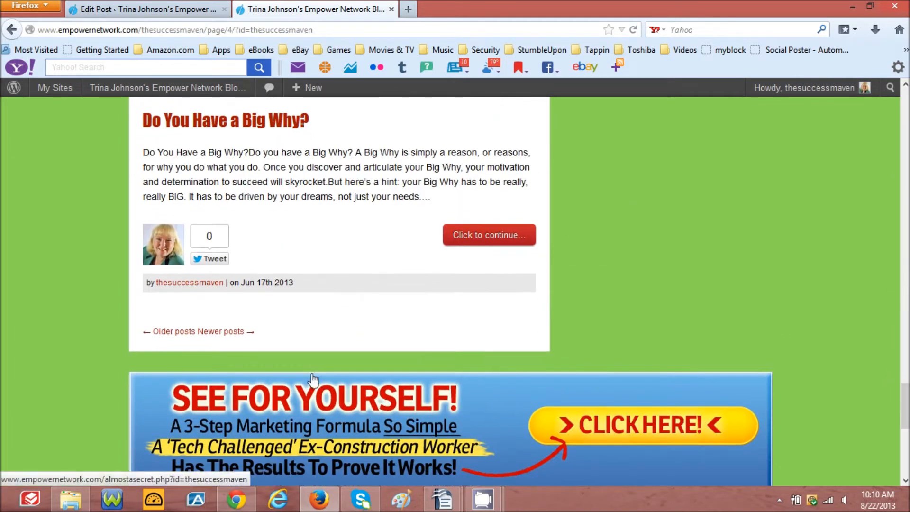
click(162, 333)
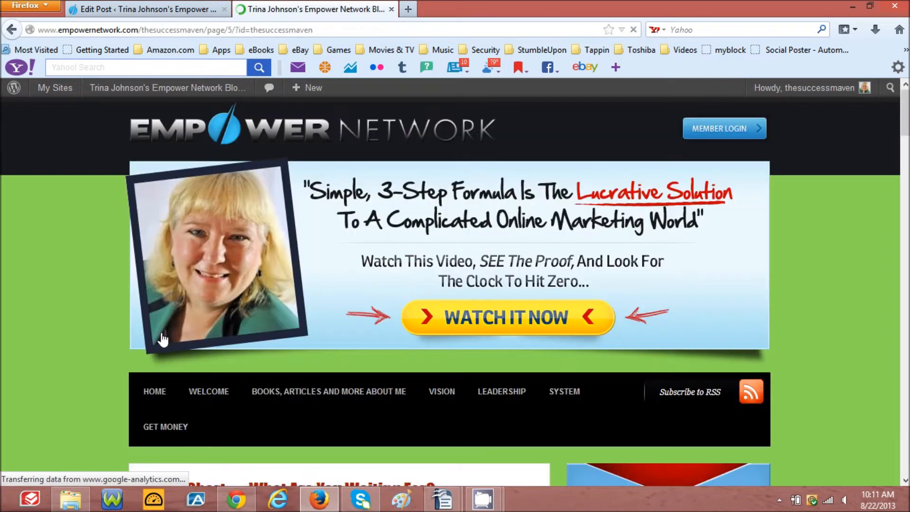
drag(897, 122, 901, 387)
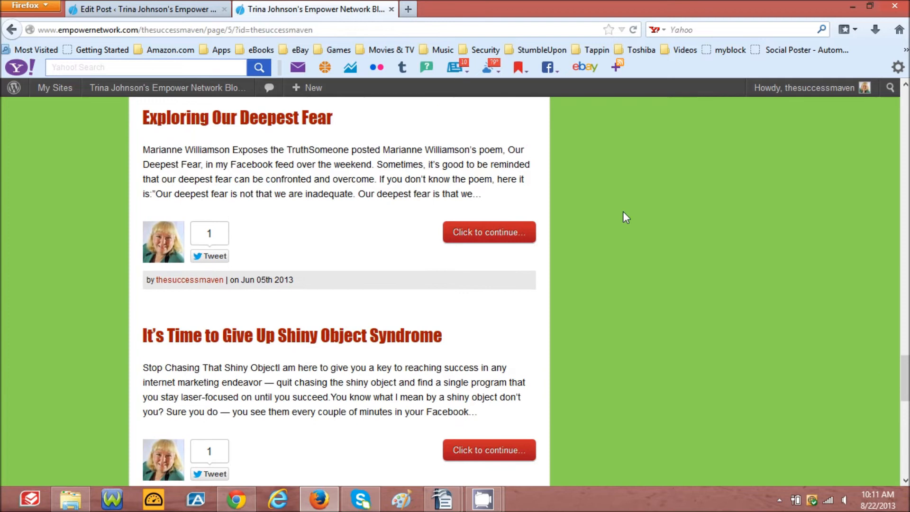
click(476, 237)
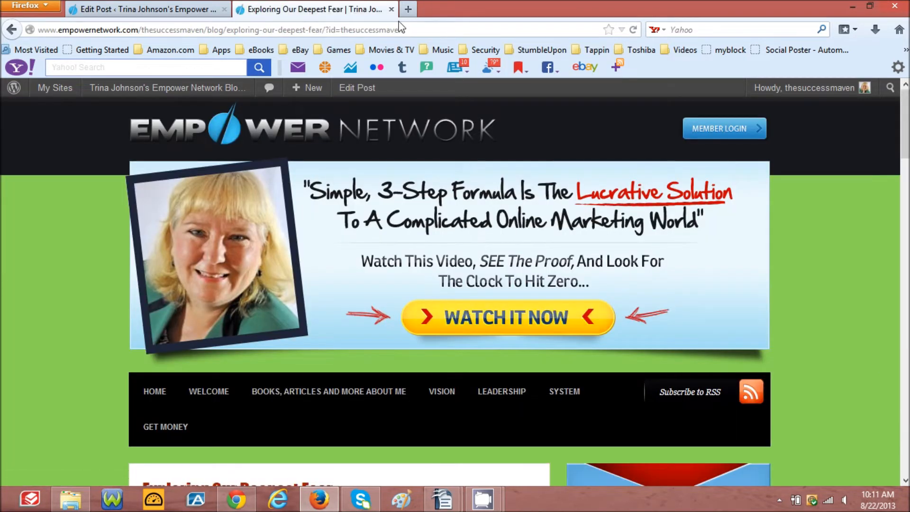
- Copy the full web address of the "Exploring Our Deepest Fear" post
drag(403, 29, 37, 29)
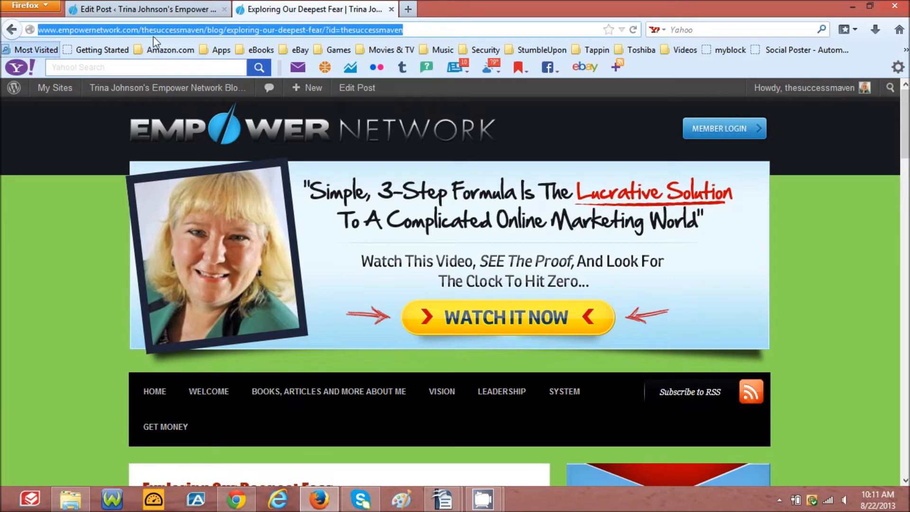
right_click(354, 35)
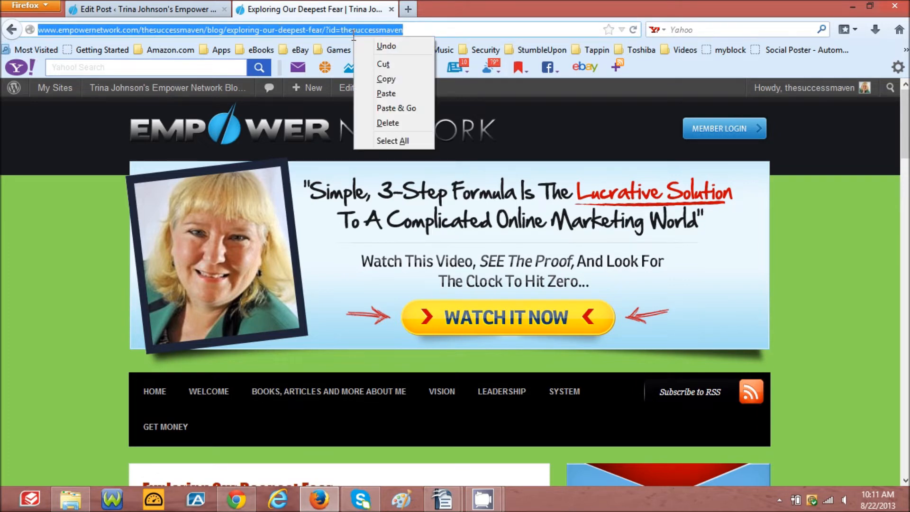
click(379, 79)
- Return to the post draft in visual mode and start a link on the whole Marianne Williamson reminder sentence ending in "click here."
click(127, 12)
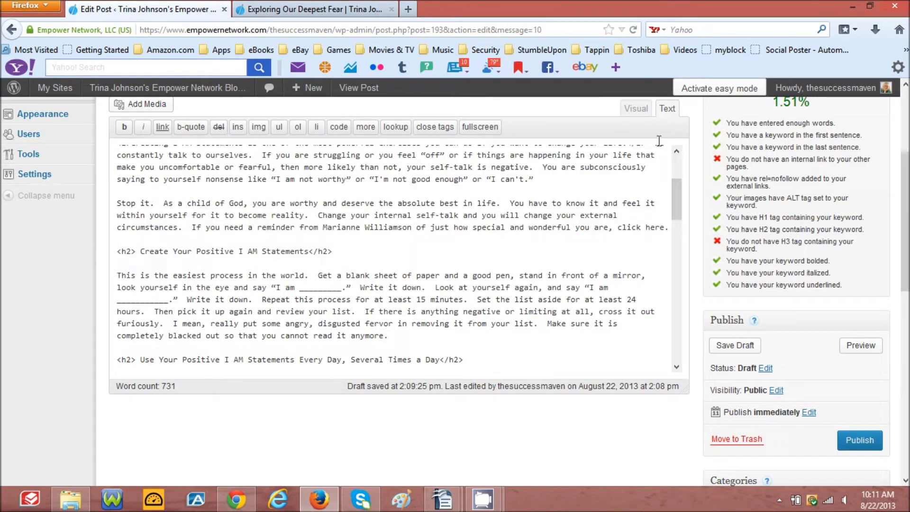
click(637, 115)
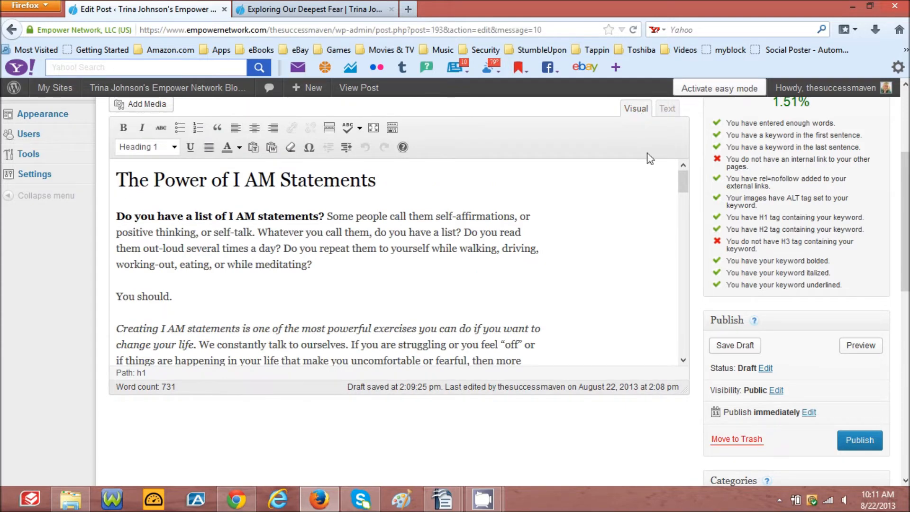
drag(682, 185, 679, 207)
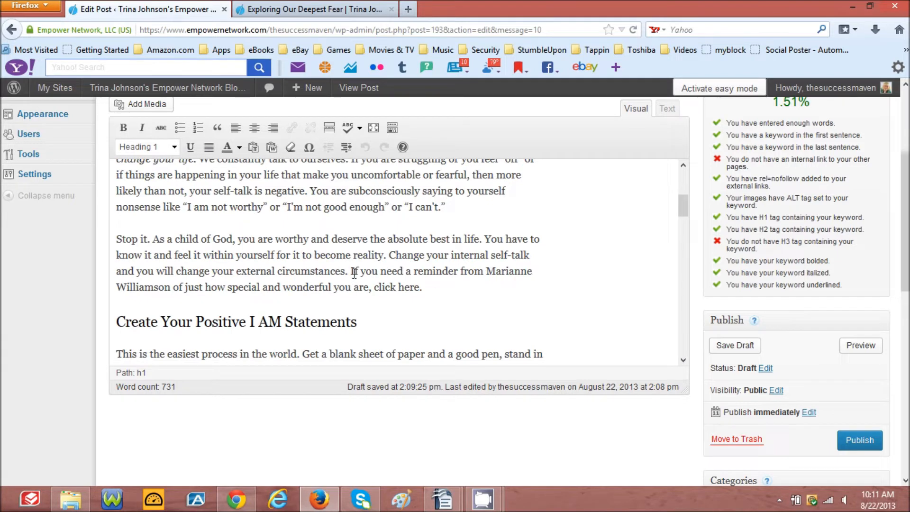
drag(351, 271, 434, 287)
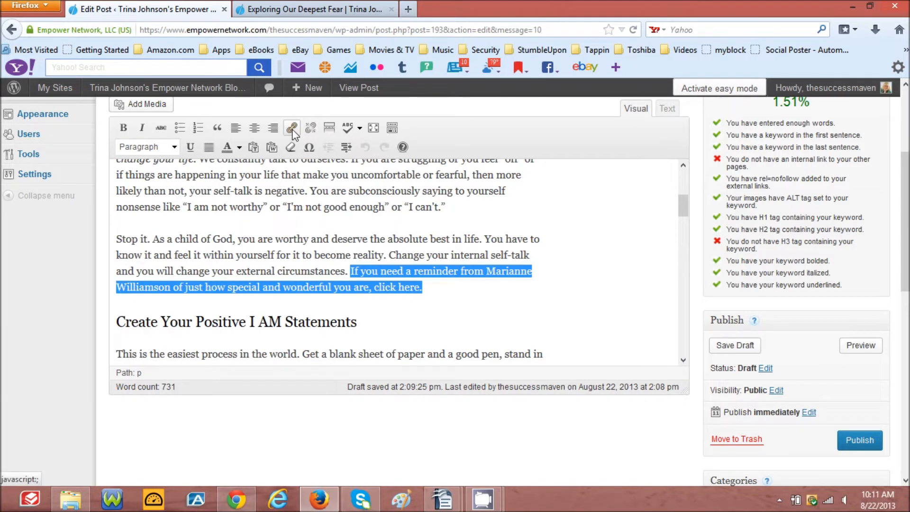
click(292, 129)
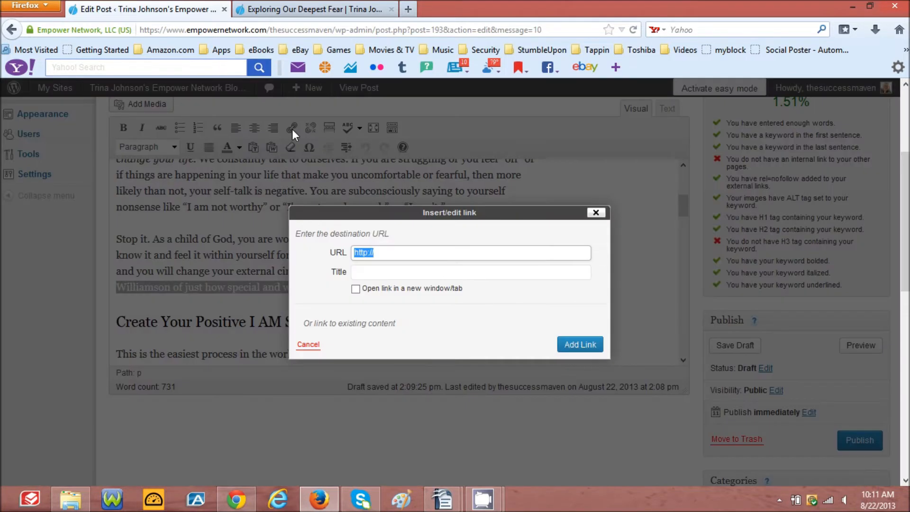
- Replace the default link address with the copied "Exploring Our Deepest Fear" URL, enter a link title and add the link
click(379, 252)
key(BackSpace)
key(BackSpace)
key(BackSpace)
key(BackSpace)
key(BackSpace)
key(BackSpace)
right_click(354, 252)
click(380, 308)
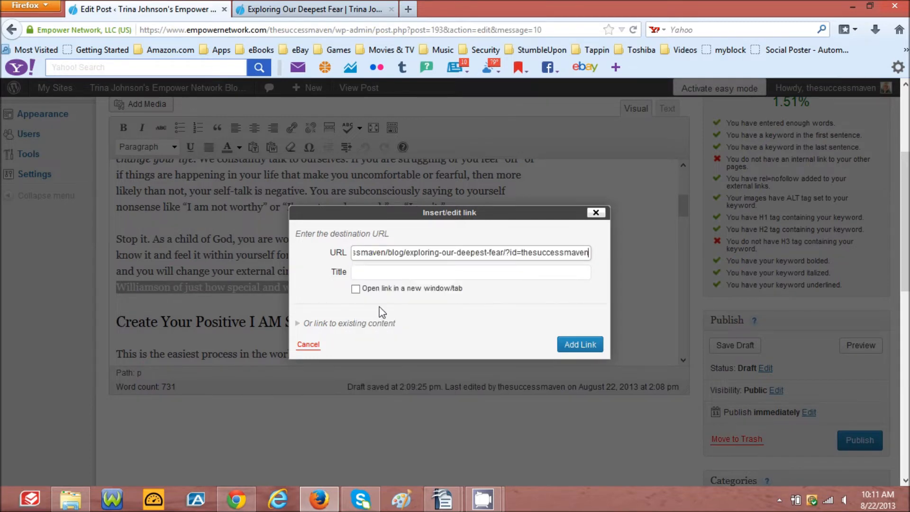
click(361, 272)
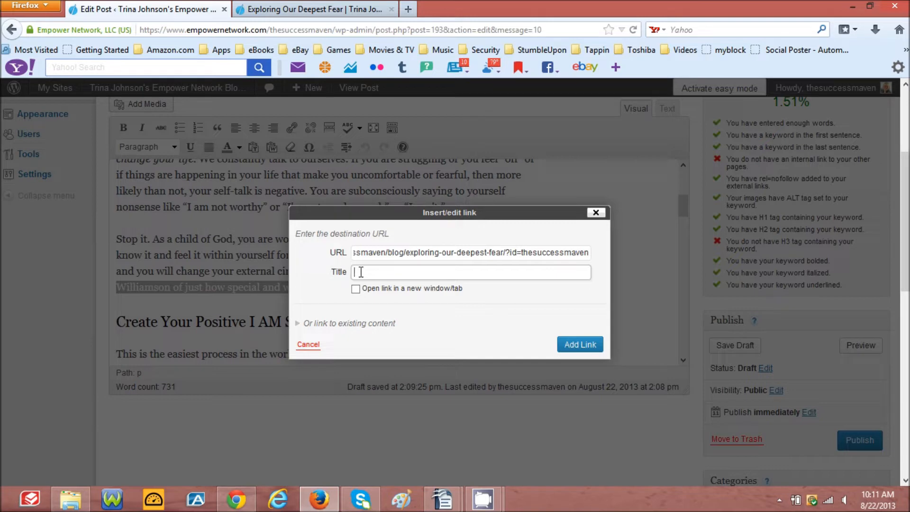
text(ose the fear)
click(583, 347)
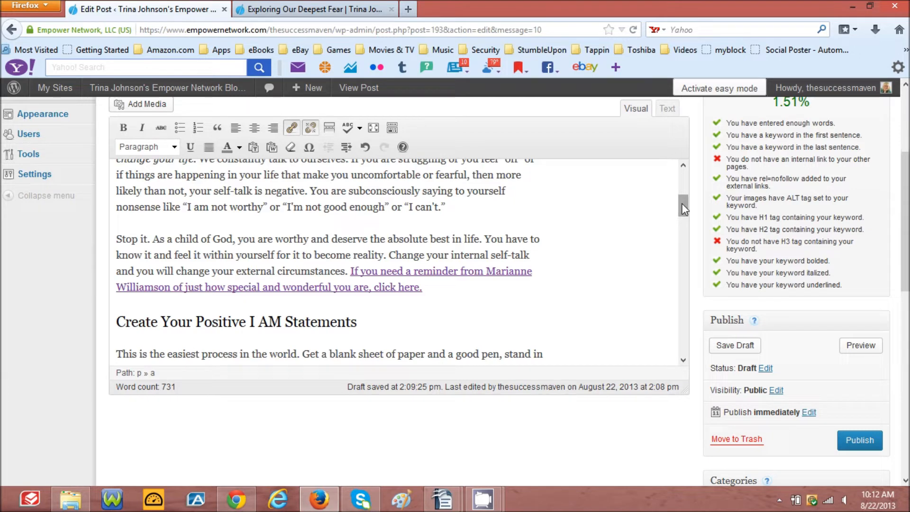
- In the second browser tab, open the bookmarked Photobucket site and search it for "self affirmations" photos
click(333, 11)
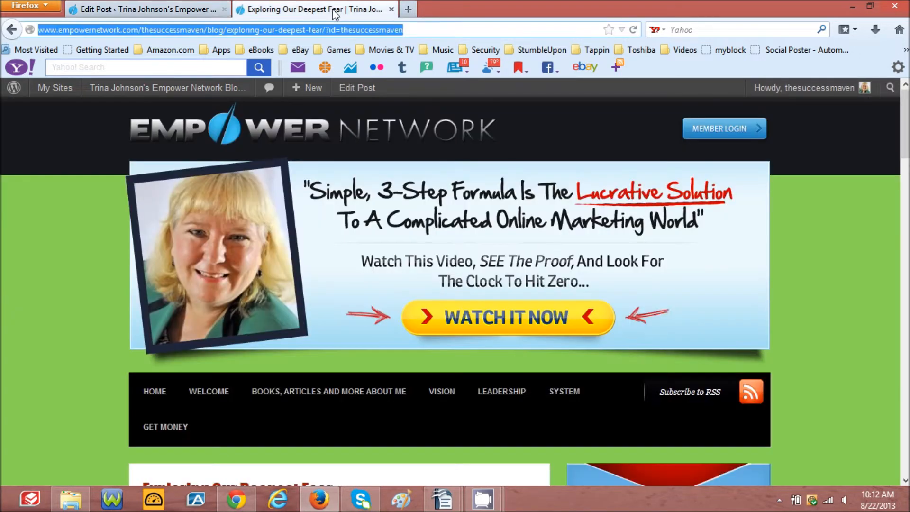
click(905, 50)
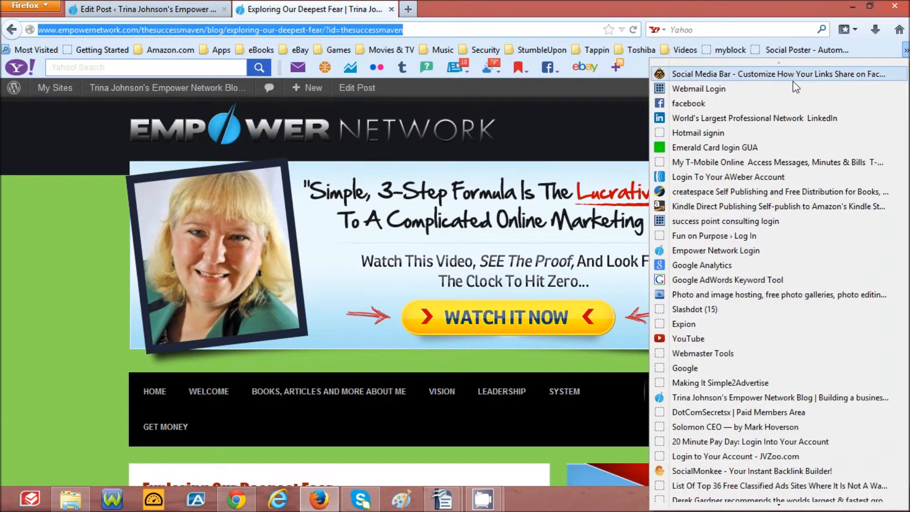
click(782, 294)
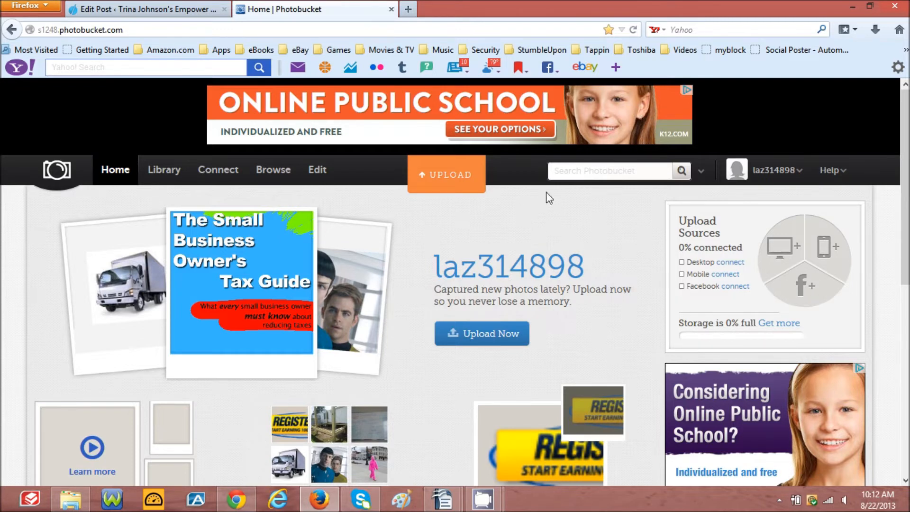
click(555, 169)
text(ste)
click(683, 169)
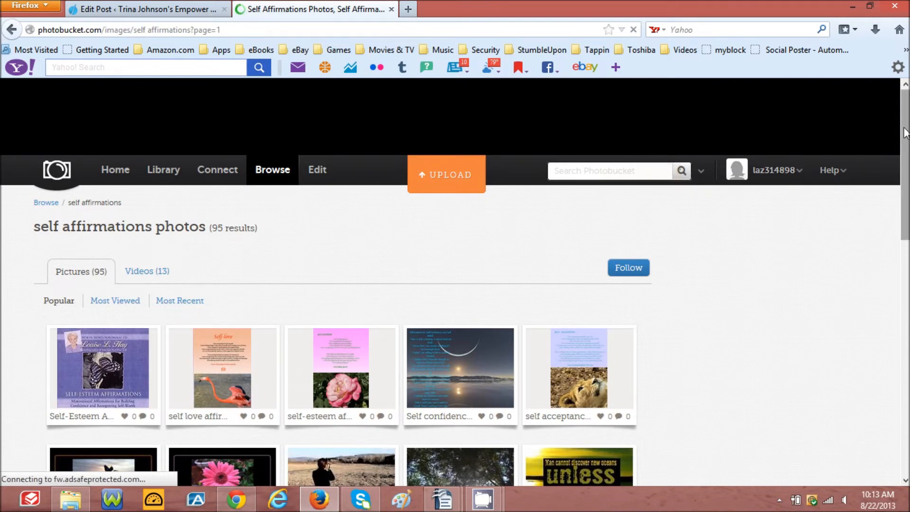
- Open the frog photo captioned "I am only in control of myself" and copy its direct link
drag(906, 137, 907, 249)
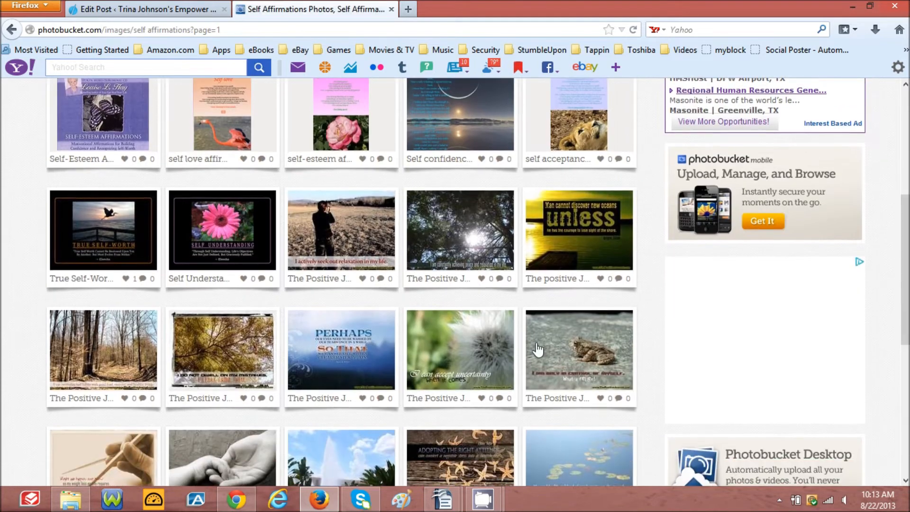
click(572, 351)
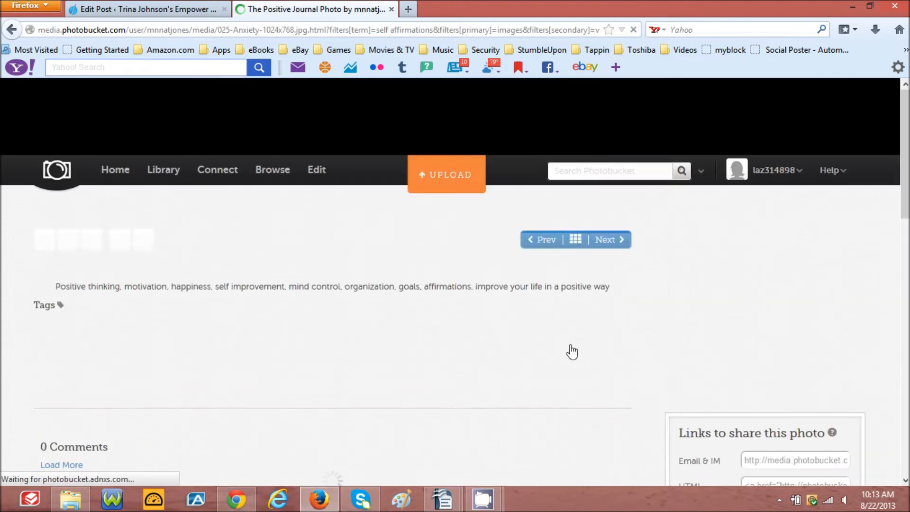
drag(905, 161, 900, 249)
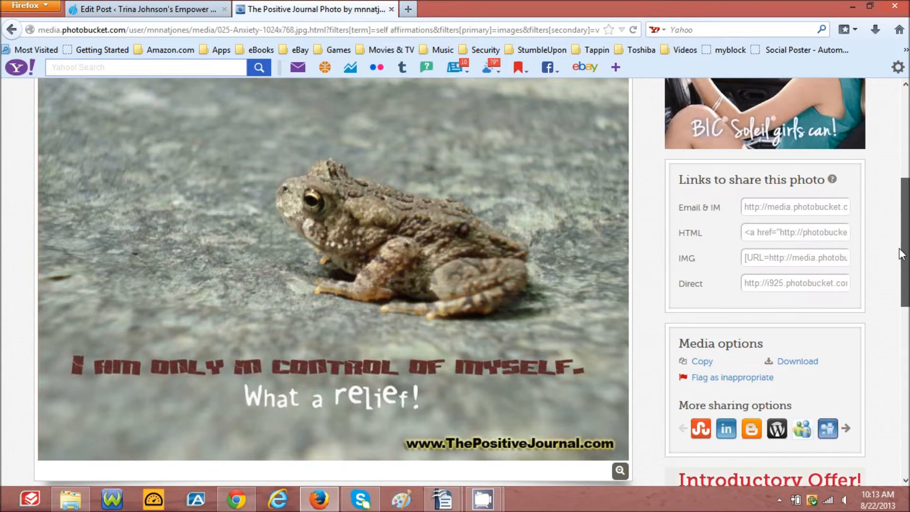
click(781, 287)
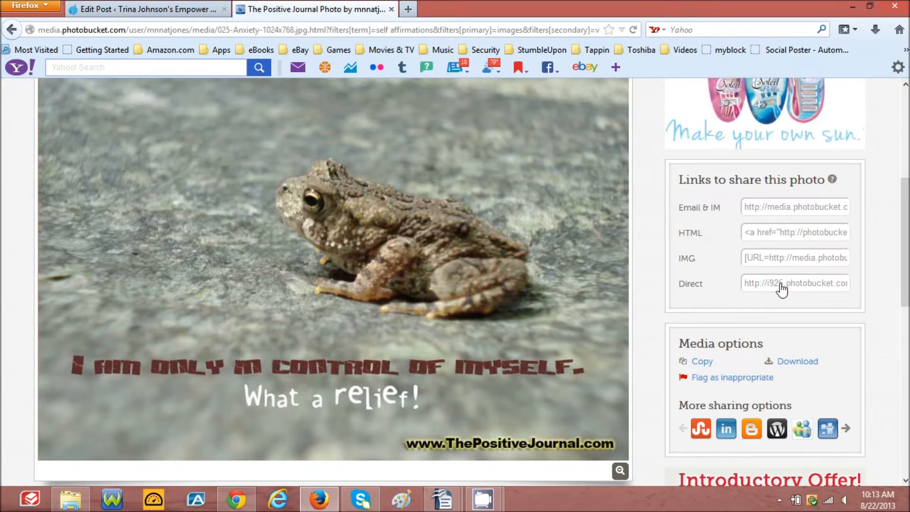
- Back in the post draft, add an empty paragraph between the one ending "I can't." and the one starting "Stop it."
click(182, 13)
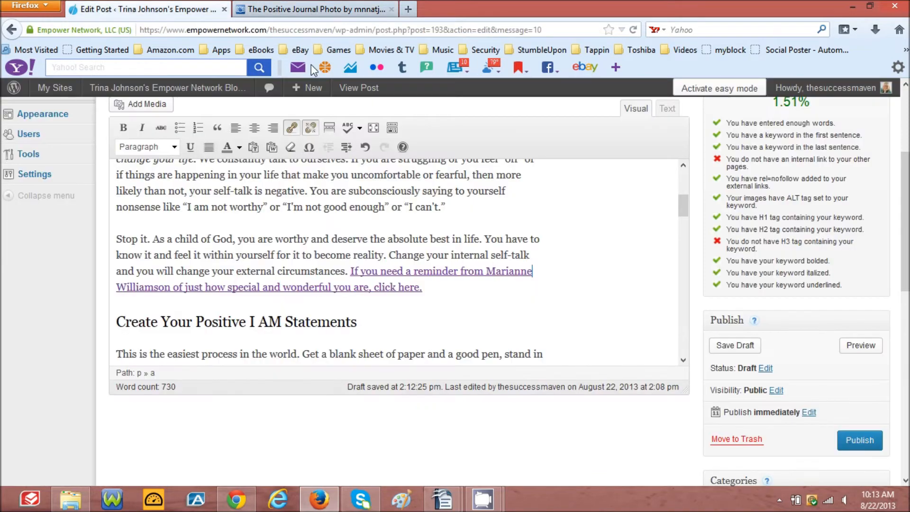
drag(684, 217, 685, 198)
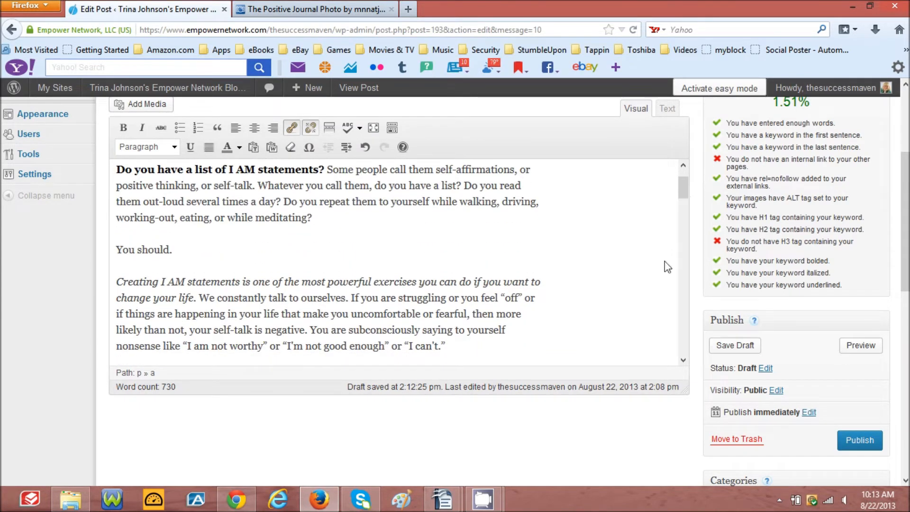
click(460, 348)
key(Return)
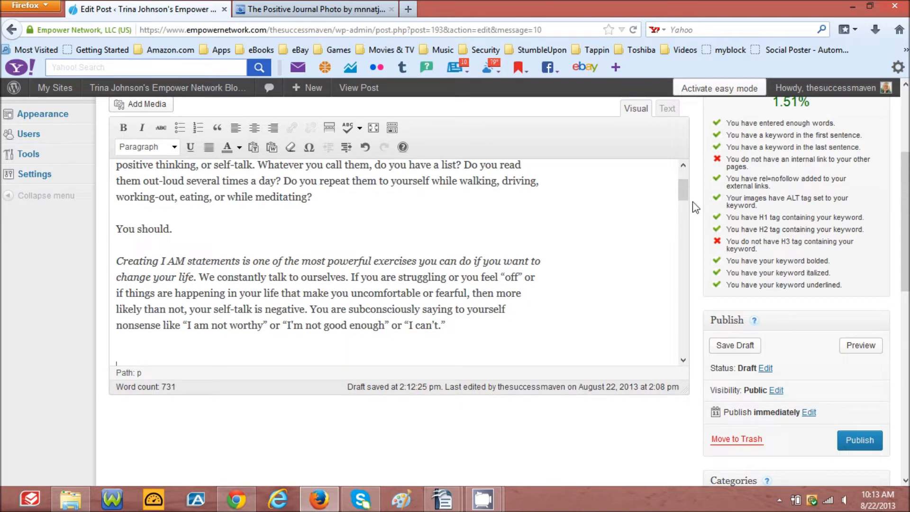
drag(679, 182, 682, 188)
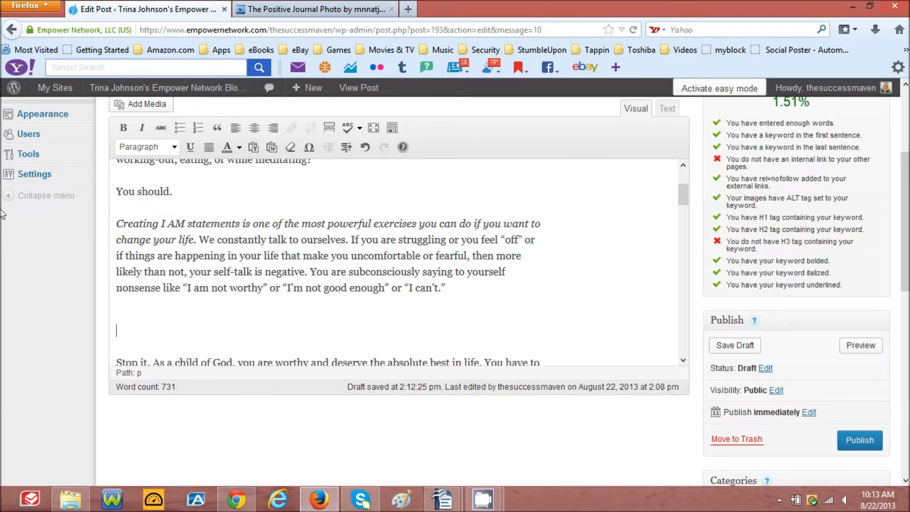
- Start inserting media from a URL, replacing the default address with the copied direct link to the frog photo 025-Anxiety-1024x768.jpg
click(135, 104)
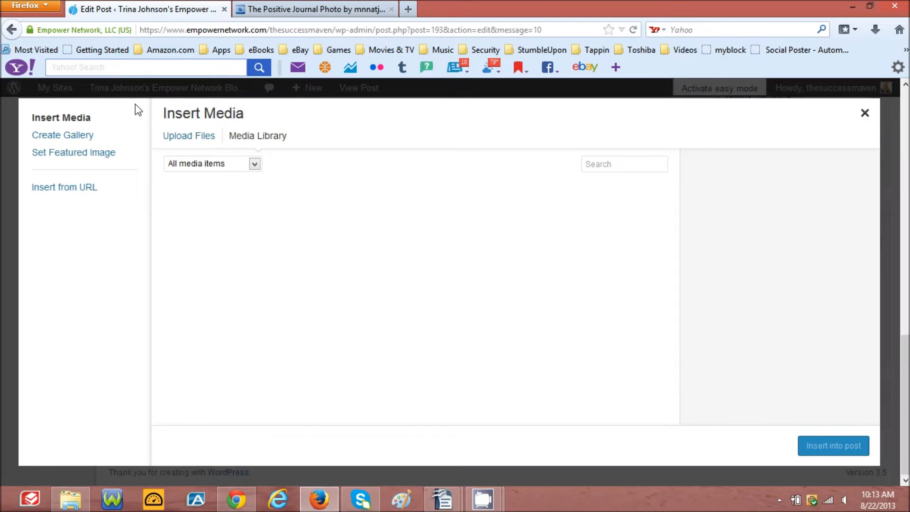
click(73, 189)
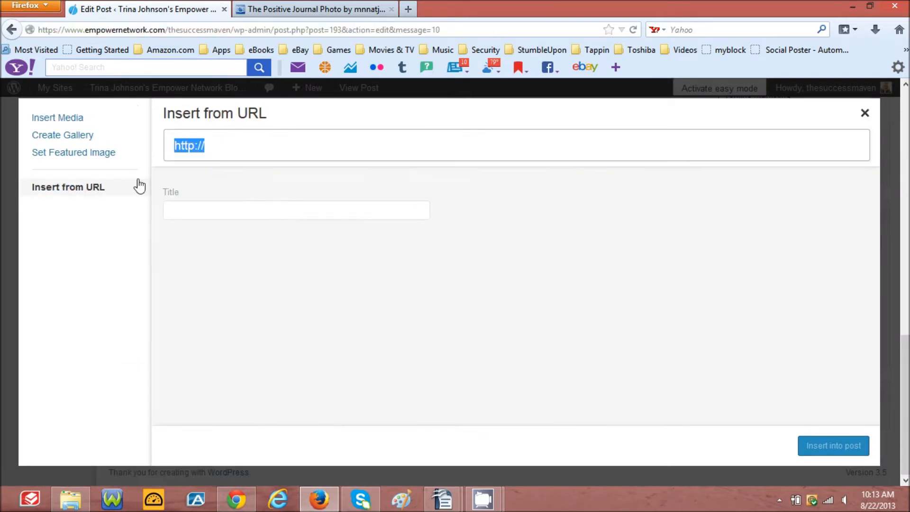
click(212, 143)
key(BackSpace)
key(BackSpace)
key(BackSpace)
key(BackSpace)
key(BackSpace)
key(BackSpace)
key(BackSpace)
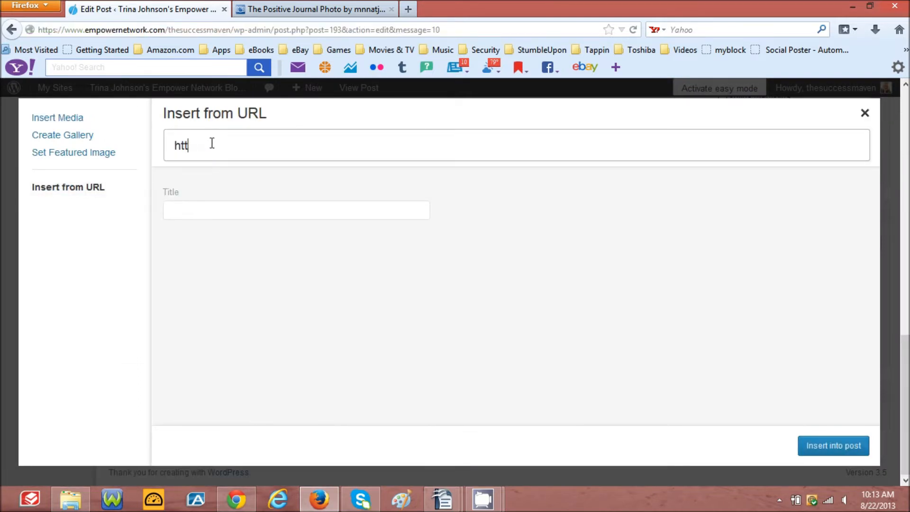
right_click(174, 145)
click(205, 201)
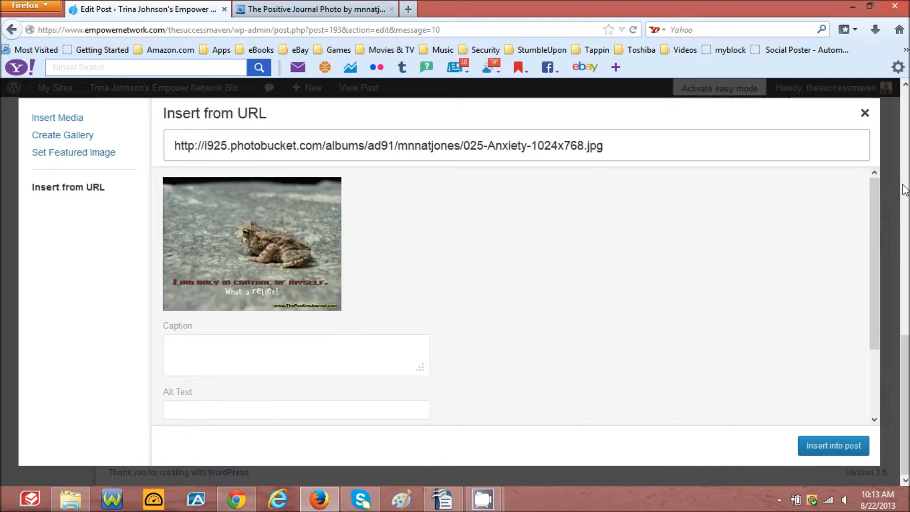
- Set the image's alt text to "i am statements", align it to the center and insert it into the post
drag(872, 225, 864, 251)
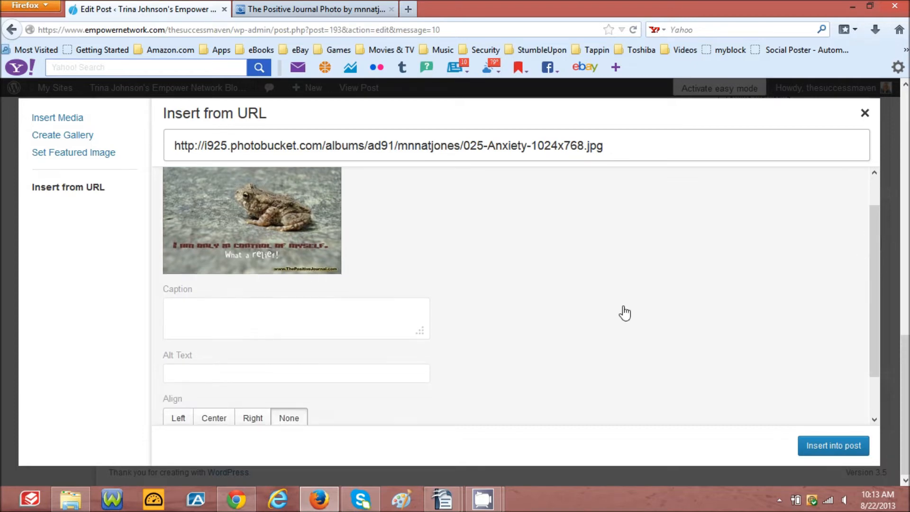
click(175, 372)
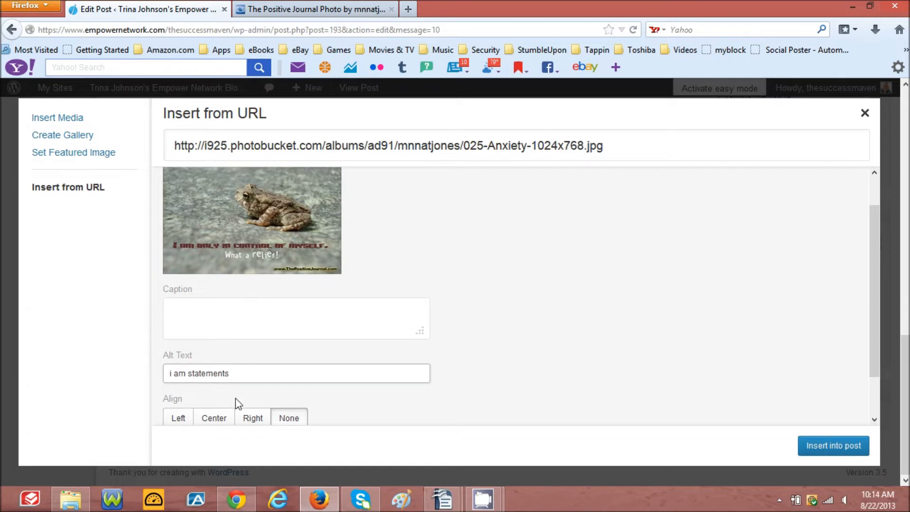
click(215, 419)
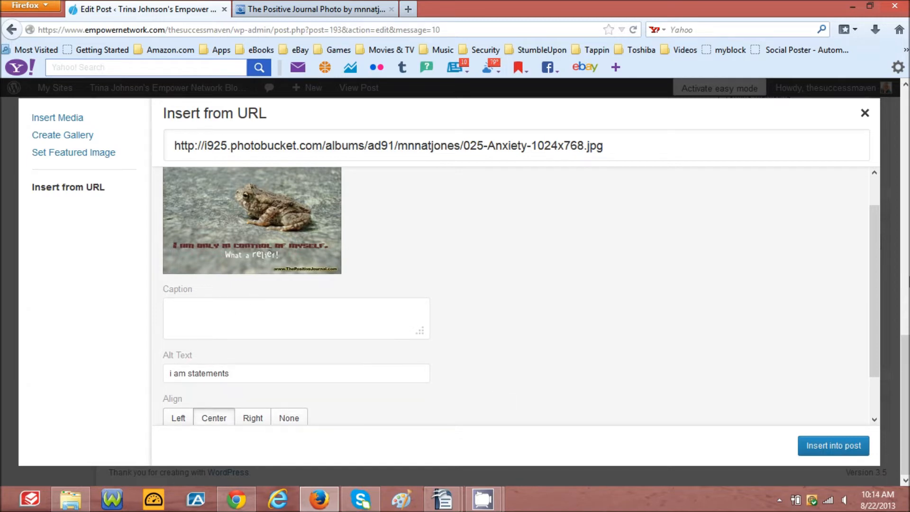
drag(877, 283, 872, 326)
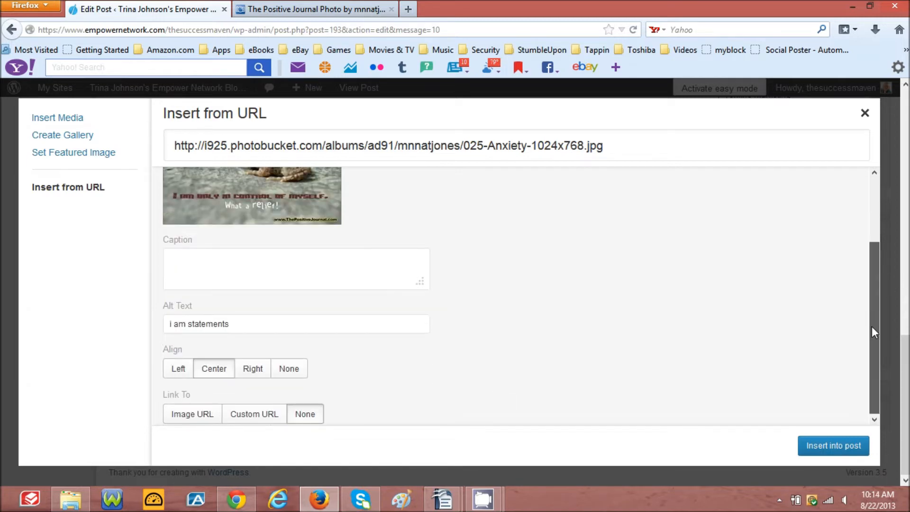
click(821, 450)
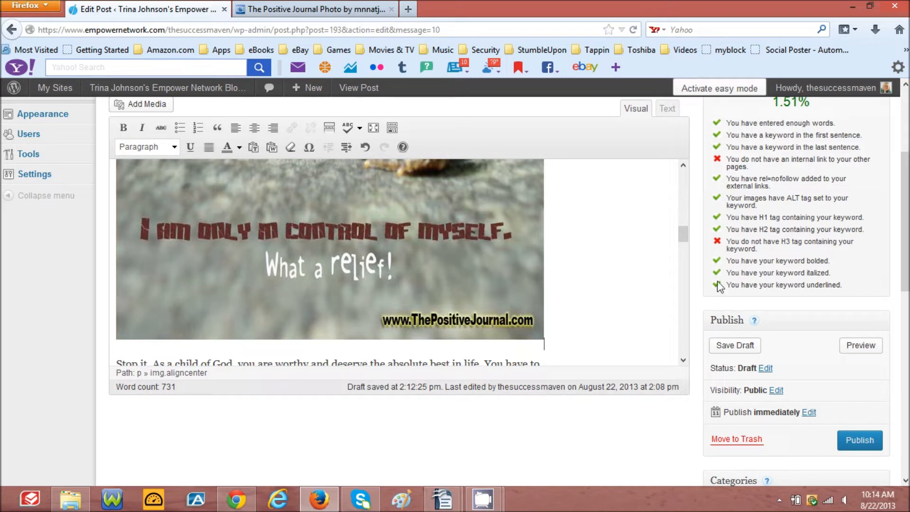
- Open the Photobucket sunlit-trees photo captioned "I am constantly achieving peace and relaxation in my life" and copy its direct link
drag(684, 237, 687, 275)
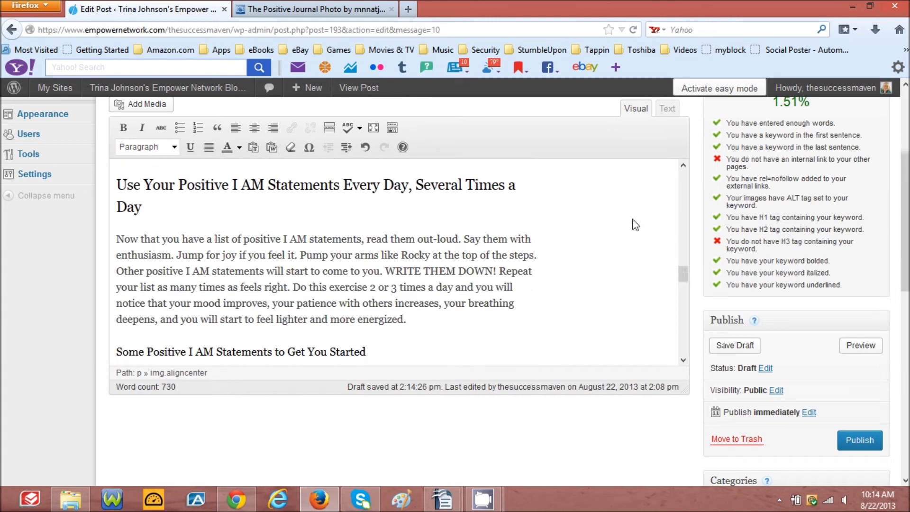
click(302, 10)
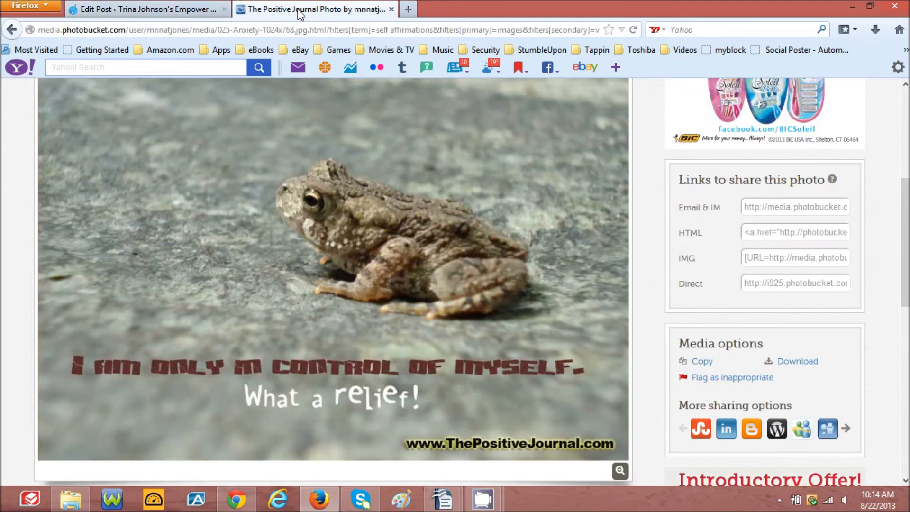
click(12, 30)
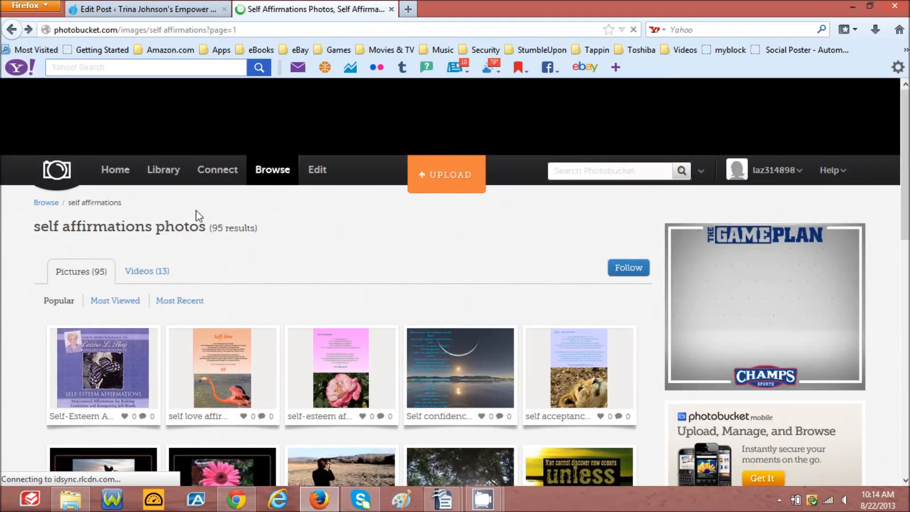
drag(901, 135, 896, 245)
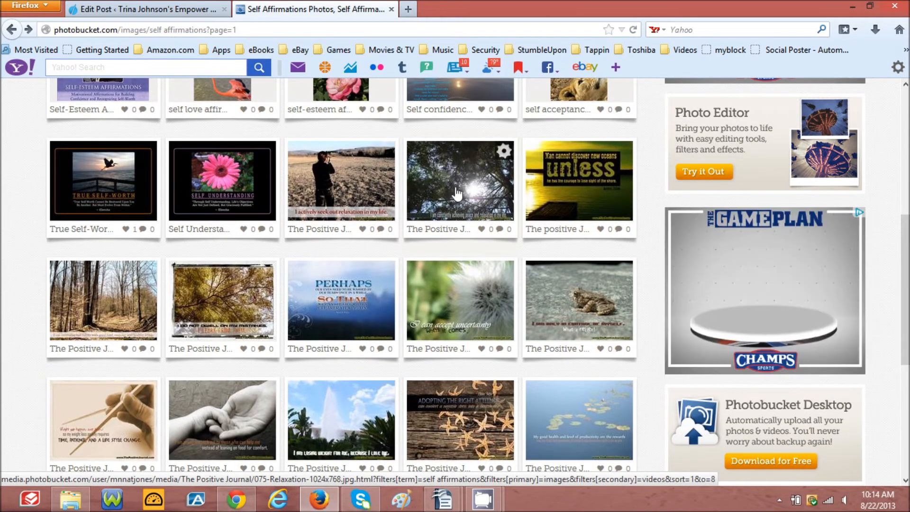
click(452, 195)
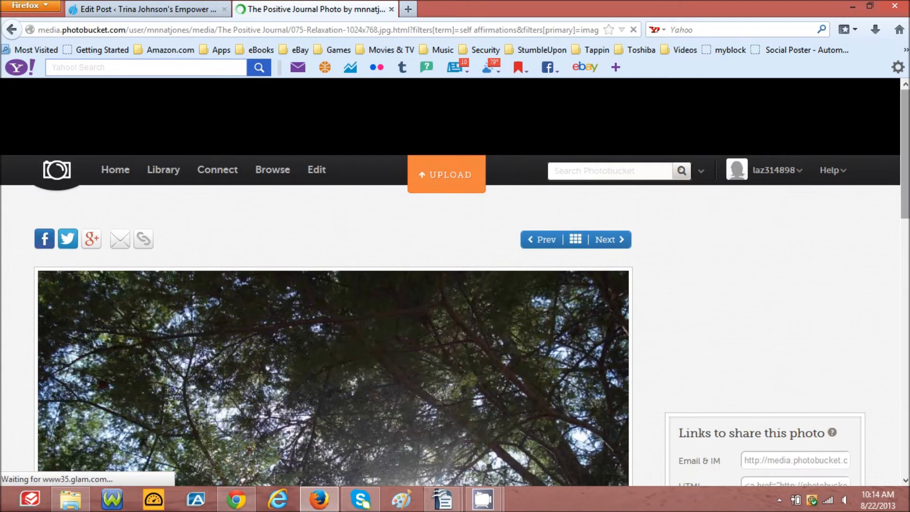
drag(904, 127, 893, 232)
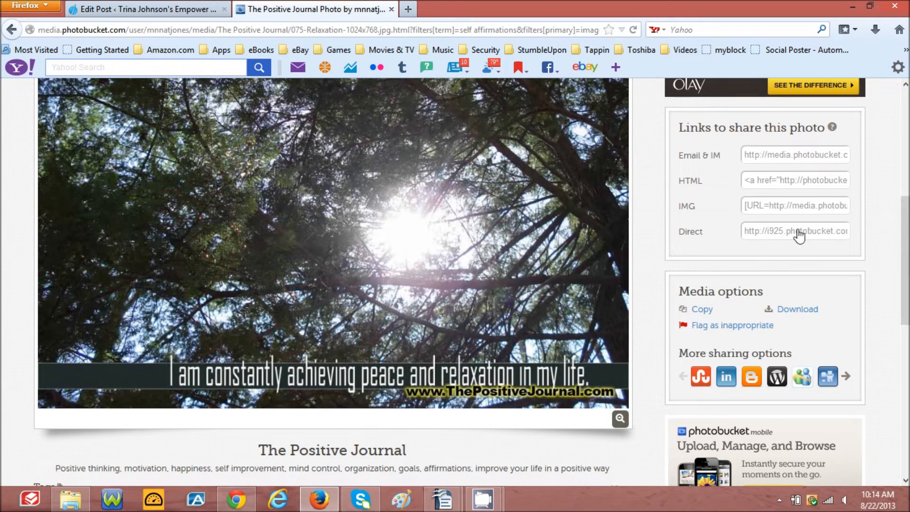
click(789, 232)
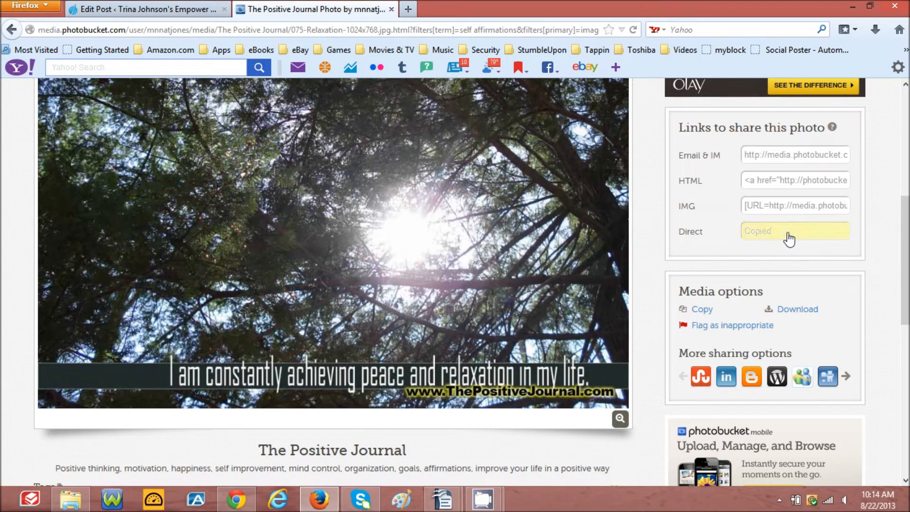
- Back in the post draft, add an empty line below the heading "Some Positive I AM Statements to Get You Started"
click(135, 9)
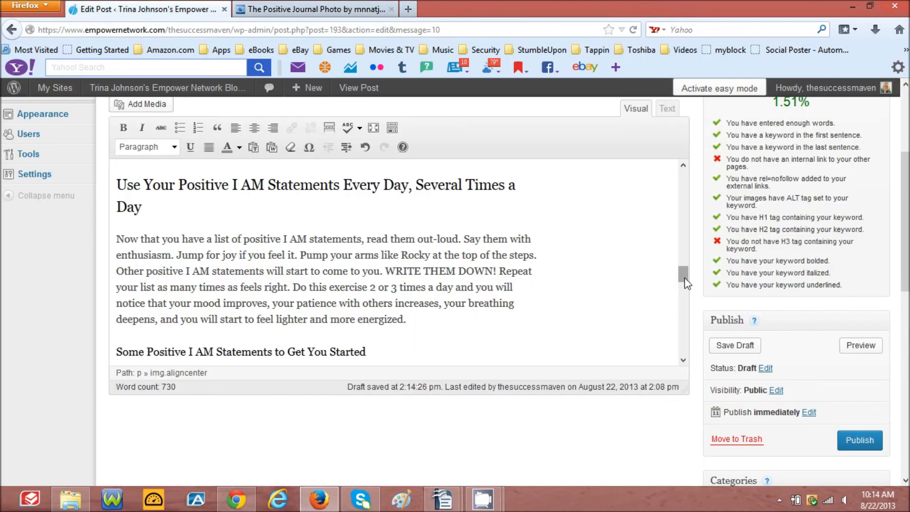
drag(683, 274, 683, 286)
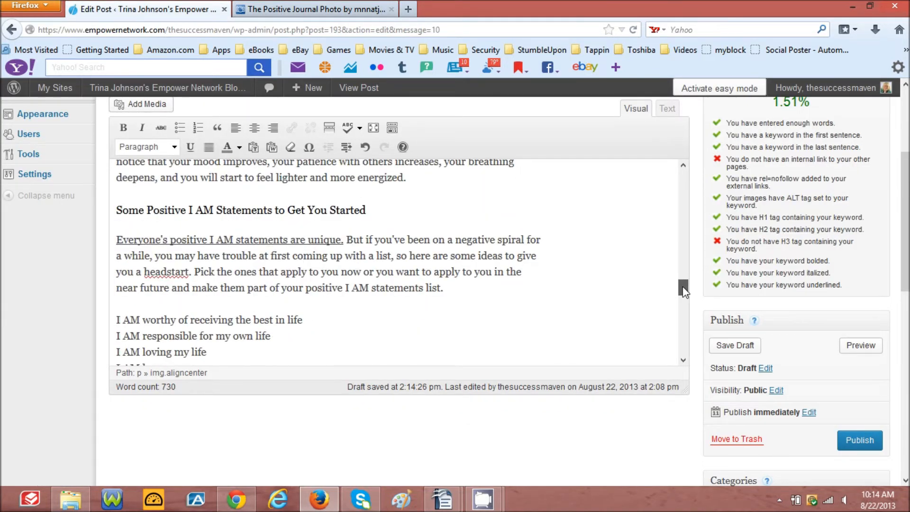
click(374, 212)
key(Return)
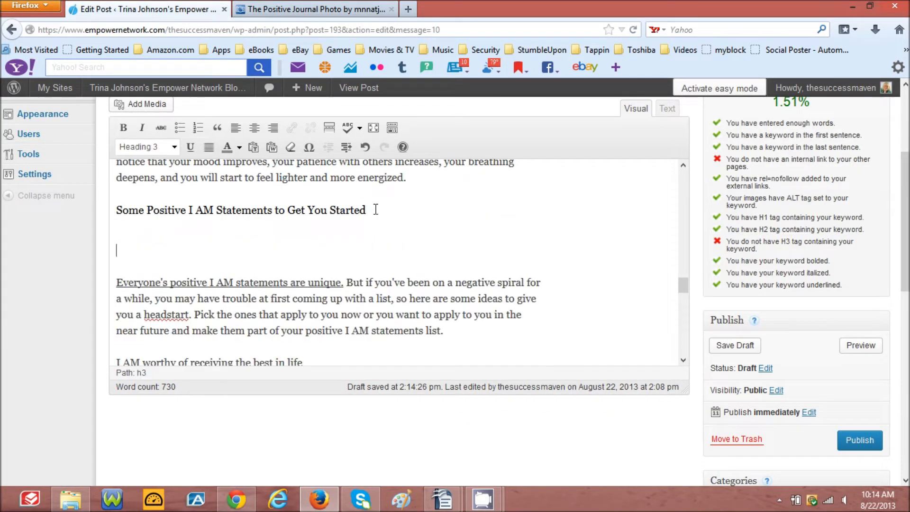
- Start inserting media from a URL, replacing the default address with the copied direct link to 075-Relaxation-1024x768.jpg
click(138, 104)
click(226, 146)
key(BackSpace)
key(BackSpace)
key(BackSpace)
key(BackSpace)
key(BackSpace)
key(BackSpace)
key(BackSpace)
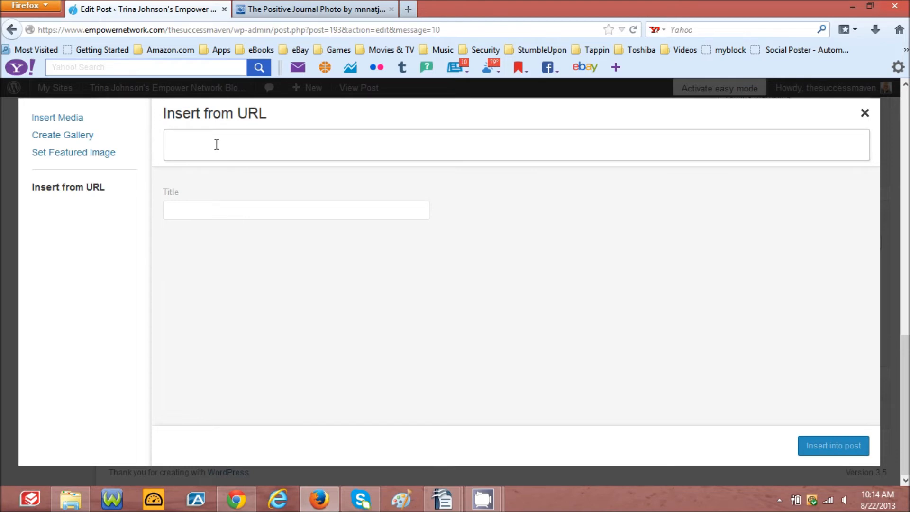
right_click(176, 146)
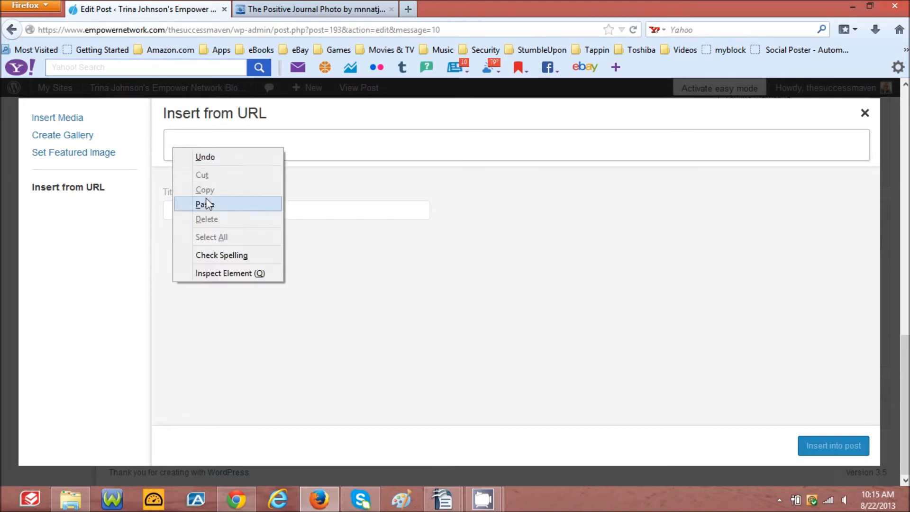
click(209, 204)
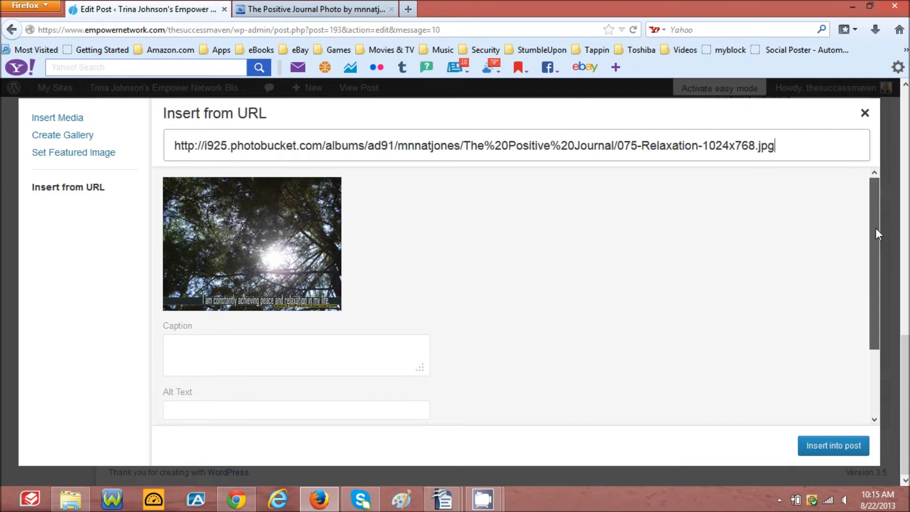
- Set the relaxation image's alt text to "i am statements" and insert it into the post with no alignment
scroll(875, 229, down, 2)
click(177, 366)
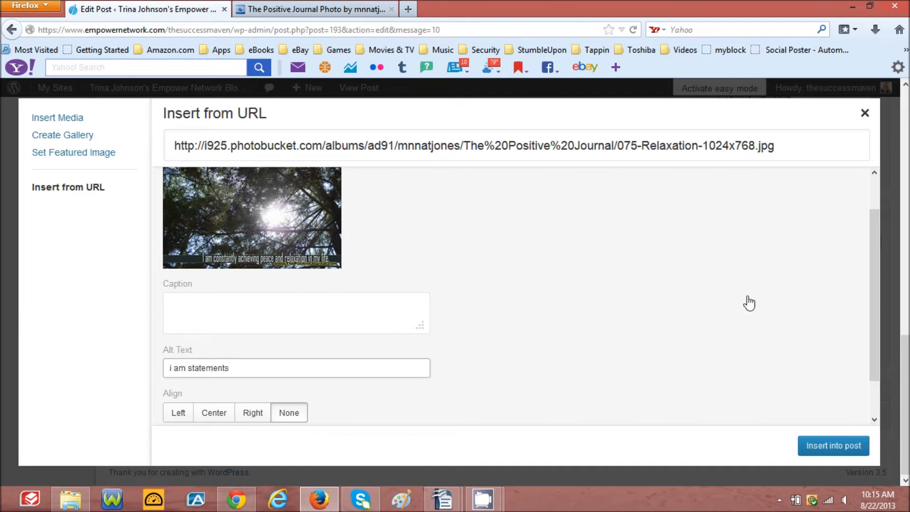
drag(880, 244, 870, 290)
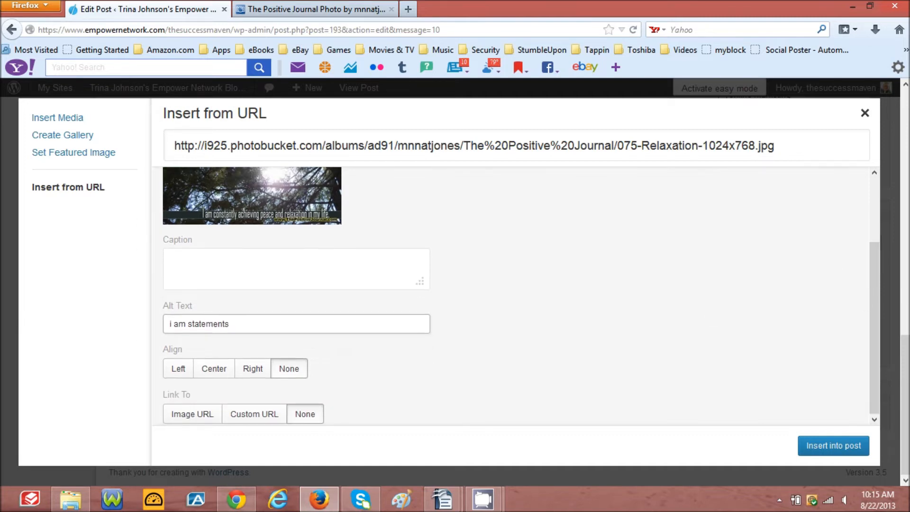
click(833, 448)
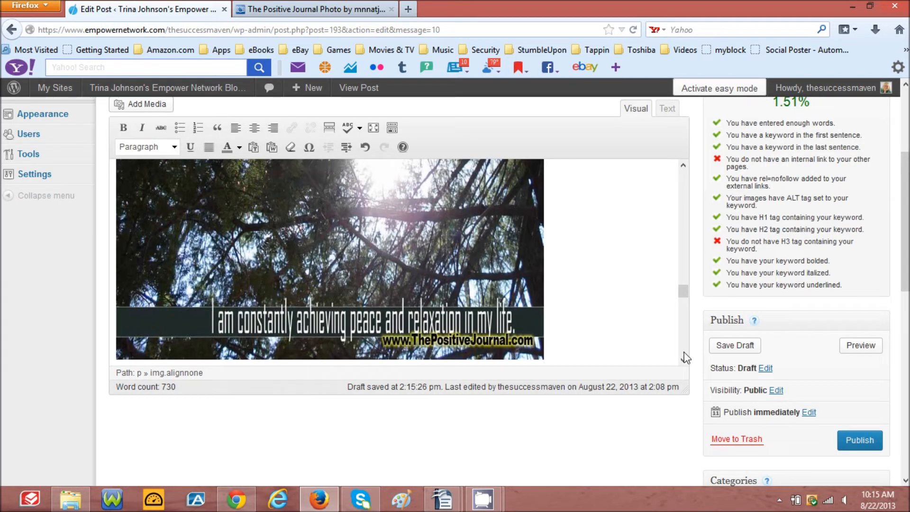
- In the post's HTML source, replace the opening underline span tag before "Everyone's positive I AM statements are unique." with <u>
drag(681, 290, 683, 245)
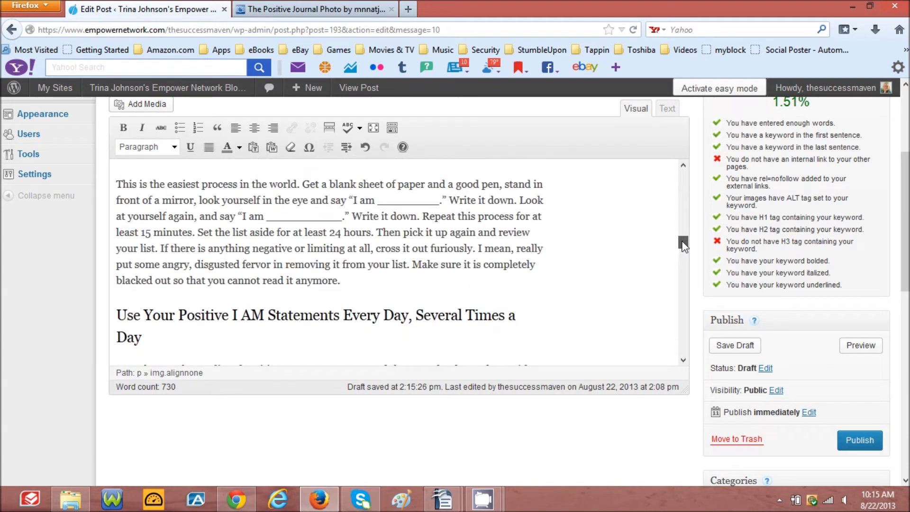
click(666, 110)
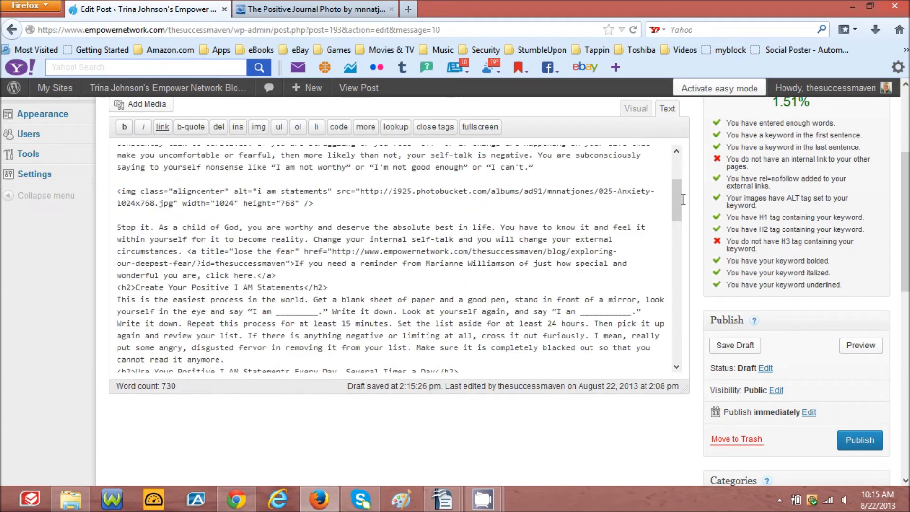
drag(675, 202, 675, 249)
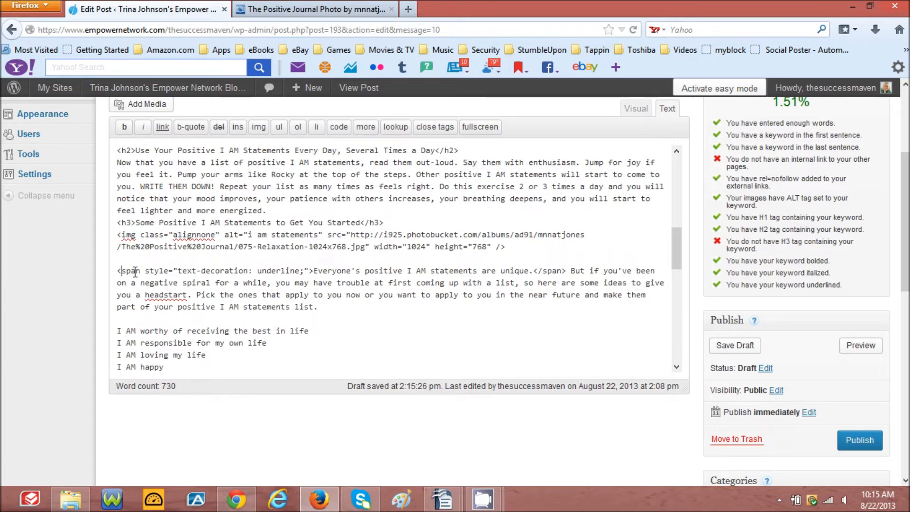
key(Delete)
key(Delete)
key(Delete)
key(Delete)
key(Delete)
key(Delete)
key(Delete)
key(Delete)
key(Delete)
key(Delete)
key(Delete)
key(Delete)
key(Delete)
key(Delete)
key(Delete)
key(Delete)
key(Delete)
key(Delete)
key(Delete)
key(Delete)
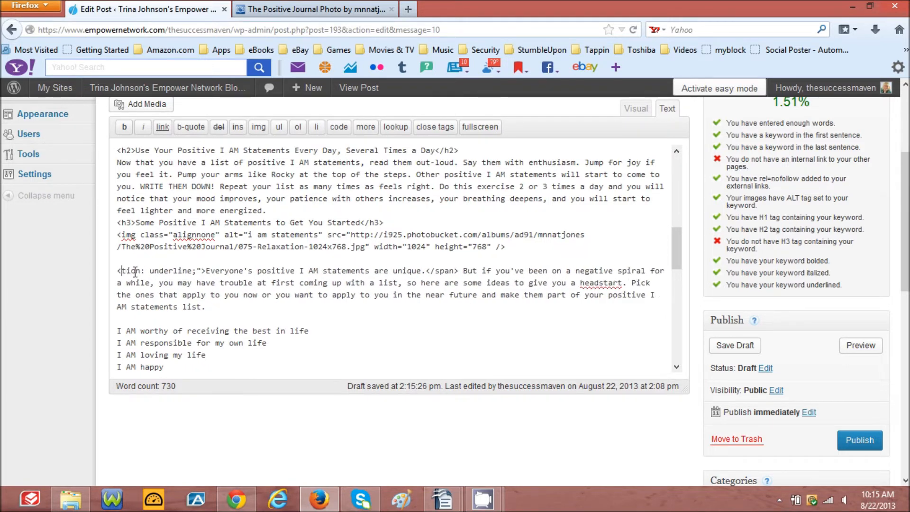
key(Delete)
key(Delete)
key(Delete)
key(Delete)
key(Delete)
key(Delete)
key(Delete)
key(Delete)
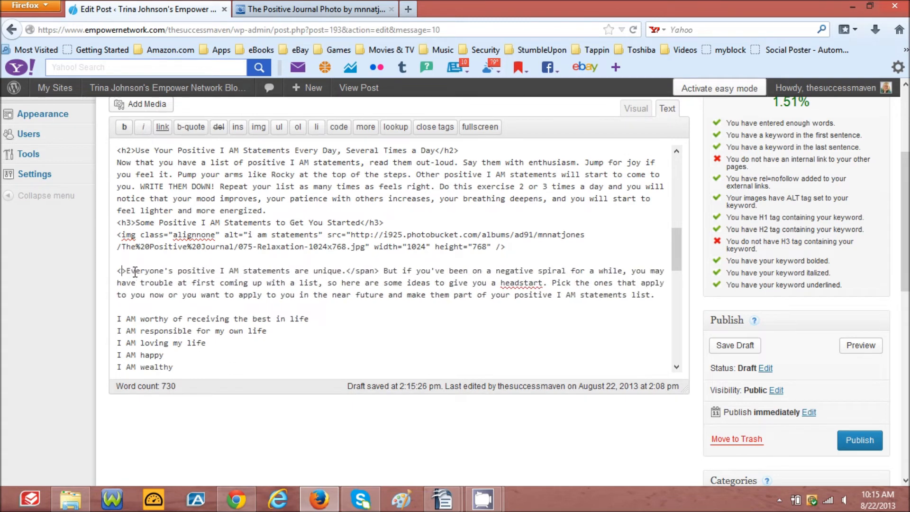
text(u)
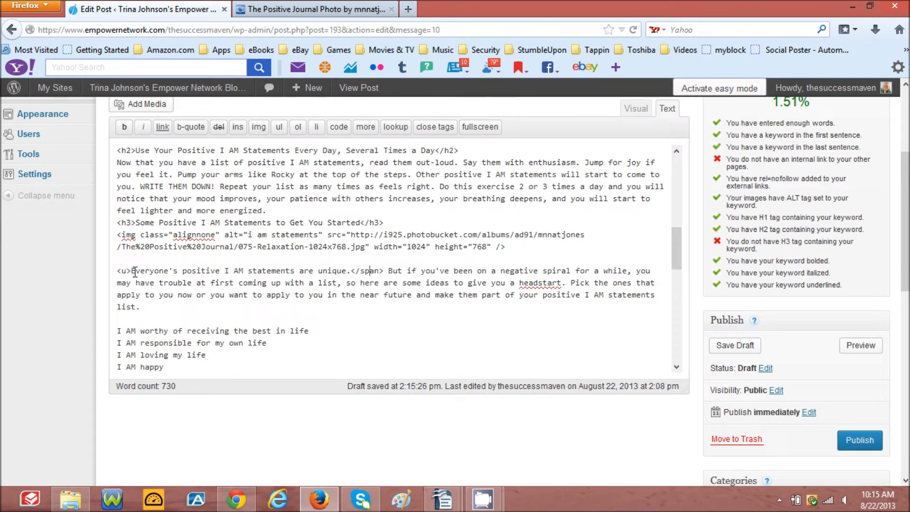
- Change the closing </span> tag after "Everyone's positive I AM statements are unique." to </u>
key(Left)
key(Left)
text(u)
key(Delete)
key(Delete)
key(Delete)
key(Delete)
key(Delete)
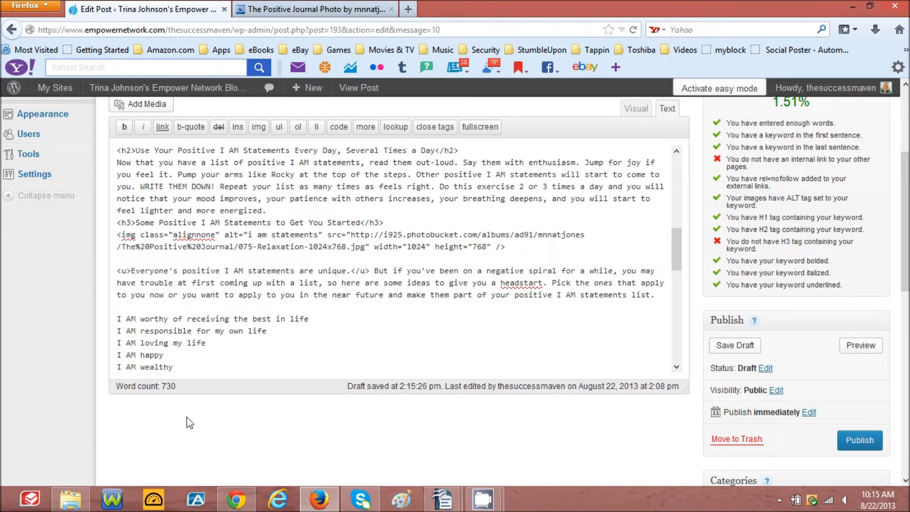
- Save the post draft and review its updated SEO score and checklist
click(736, 346)
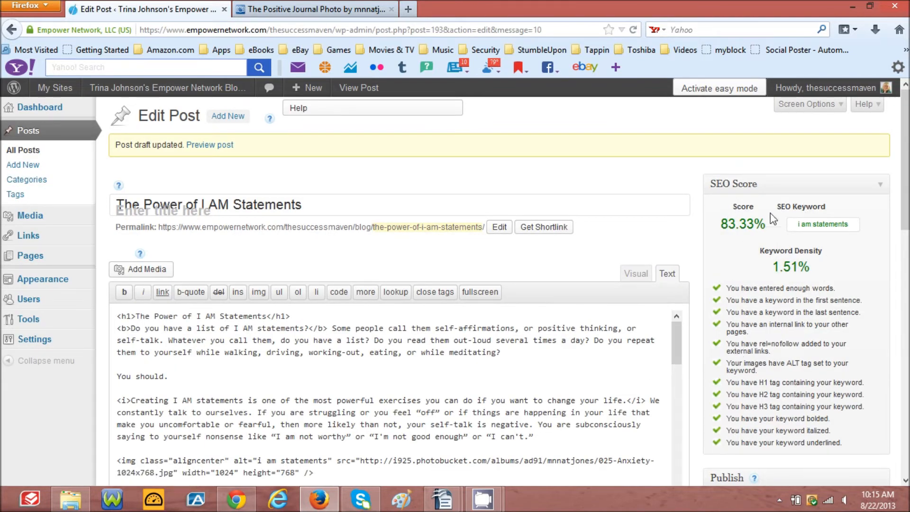
drag(905, 196, 909, 233)
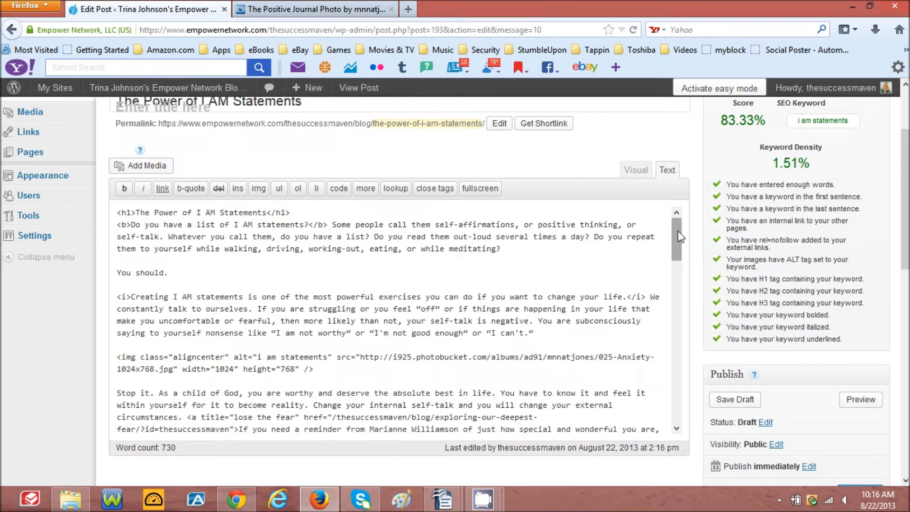
mouse_move(675, 234)
mouse_down()
mouse_move(676, 350)
mouse_move(699, 402)
mouse_move(678, 409)
mouse_move(675, 218)
mouse_up()
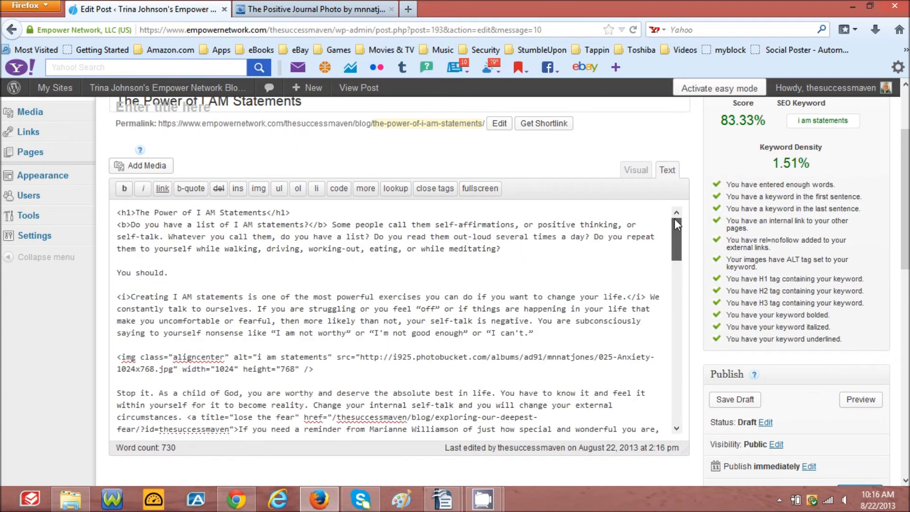
- Preview the post on the blog, and close the preview to return to the draft
click(860, 401)
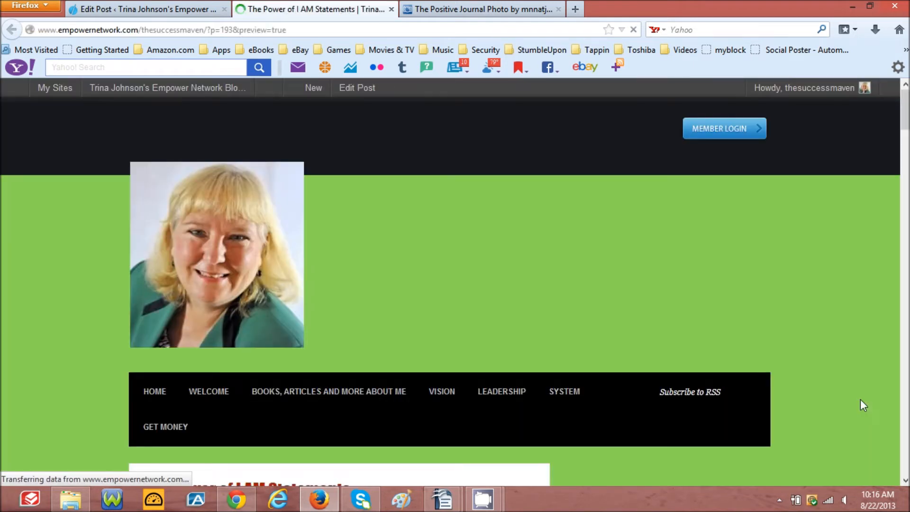
mouse_move(903, 111)
mouse_down()
mouse_move(903, 401)
mouse_move(903, 102)
mouse_up()
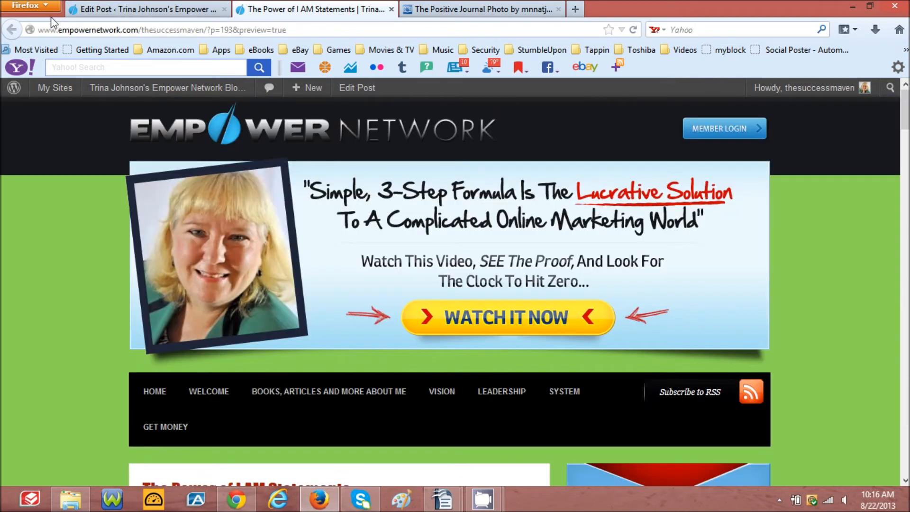
click(392, 10)
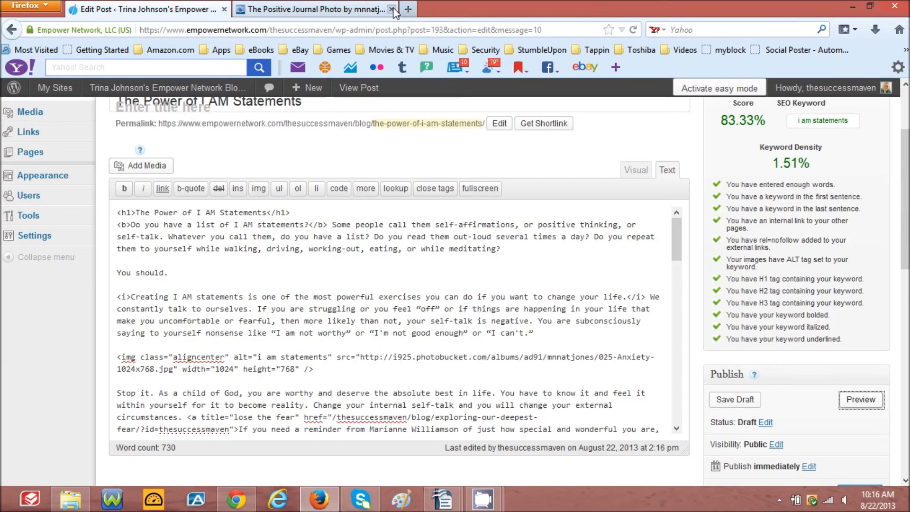
- Switch the post to visual editing and resize the centered frog image to 60%
click(626, 172)
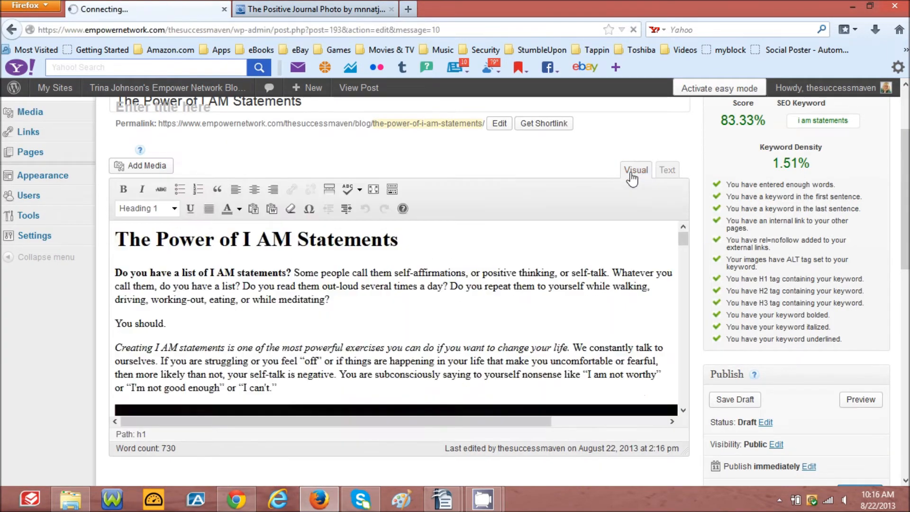
drag(681, 237, 681, 264)
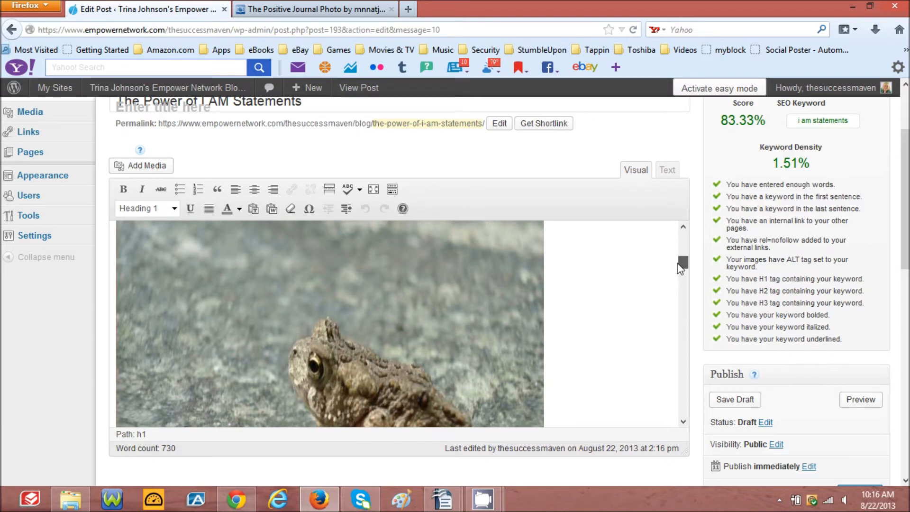
scroll(554, 294, up, 1)
click(124, 284)
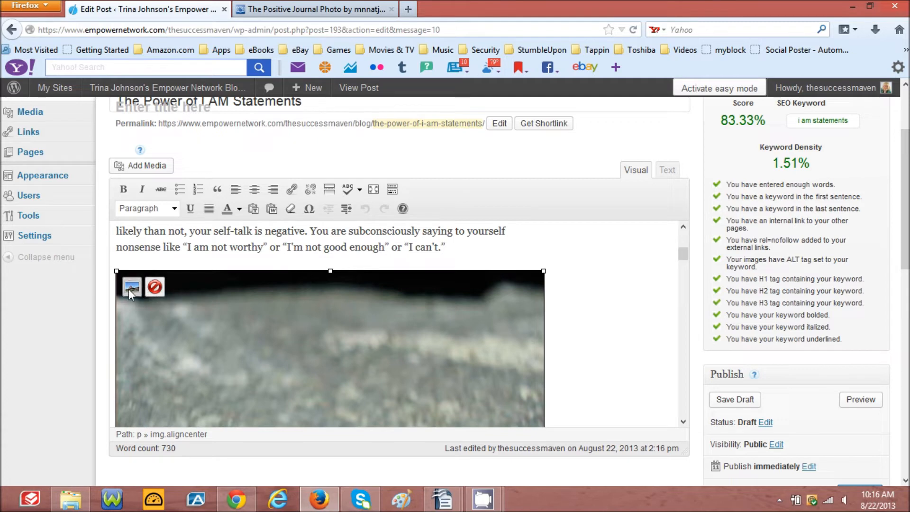
click(131, 285)
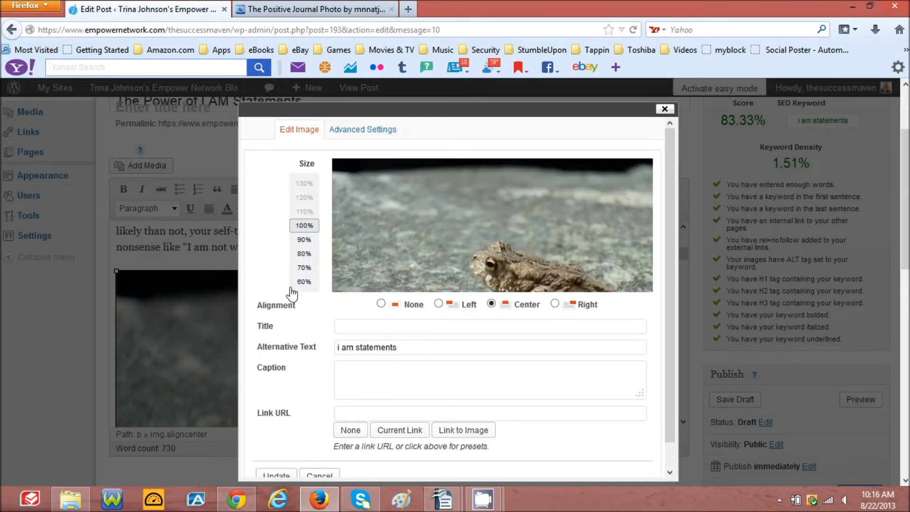
click(304, 282)
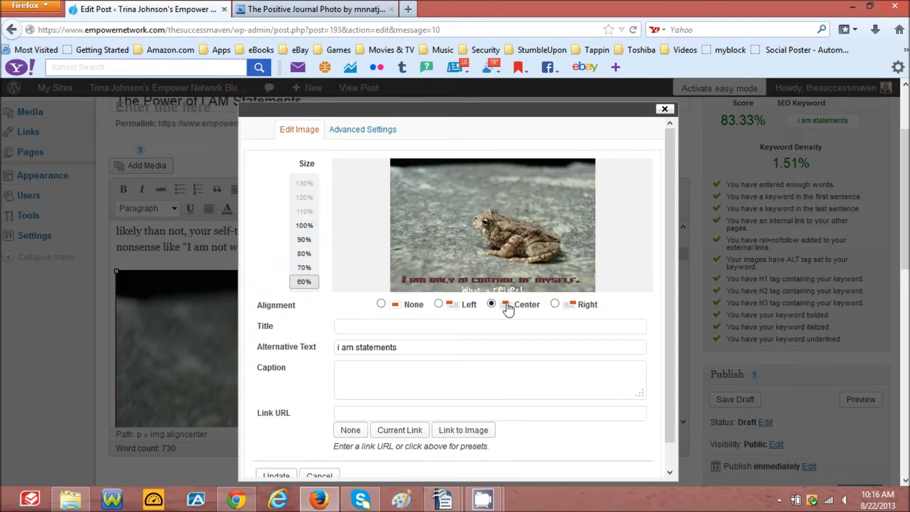
drag(668, 226, 671, 257)
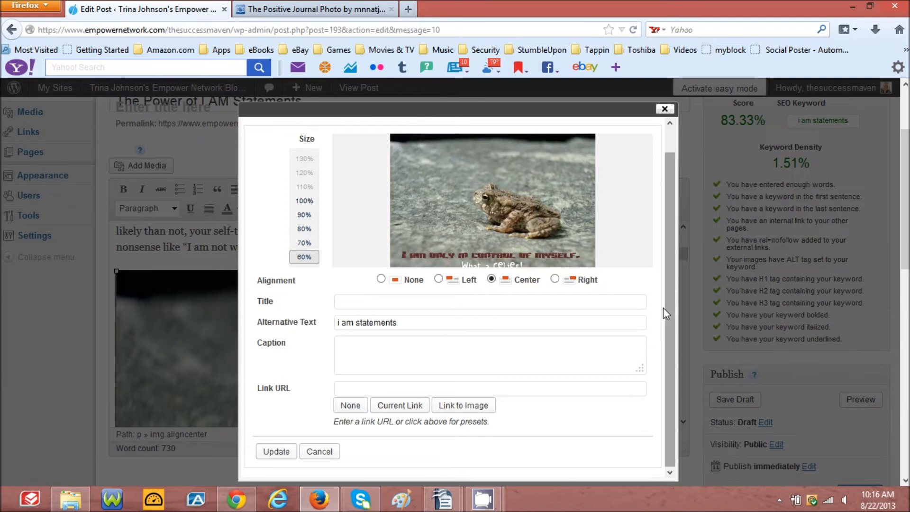
click(275, 455)
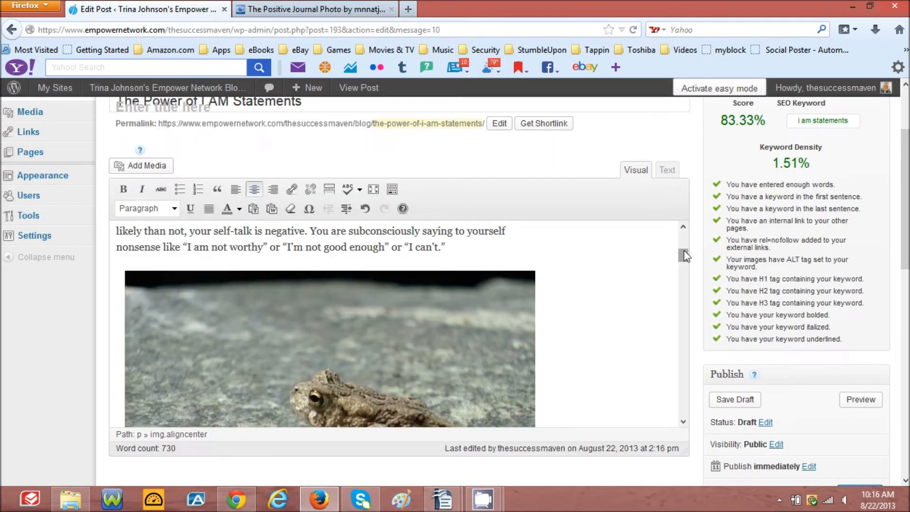
- Resize the sunlit trees image under "Some Positive I AM Statements to Get You Started" to 60% and center it
drag(683, 258, 677, 309)
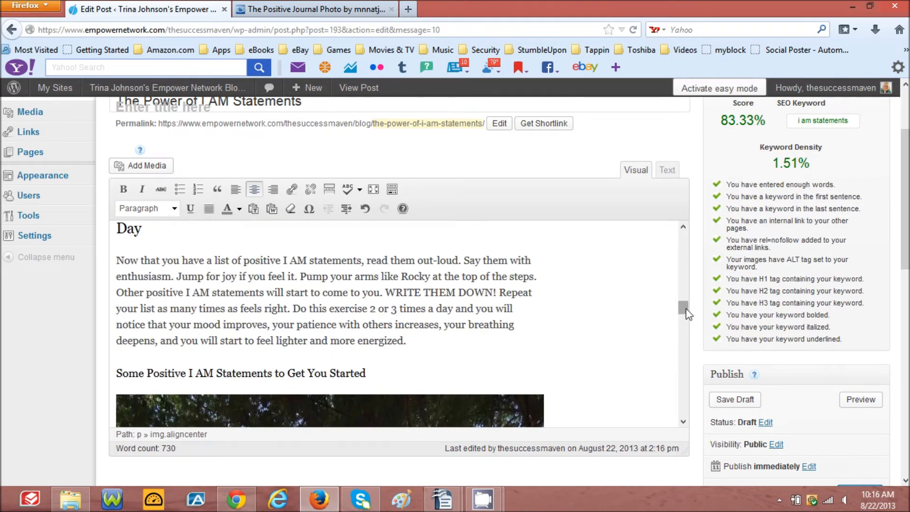
scroll(686, 313, down, 3)
click(170, 331)
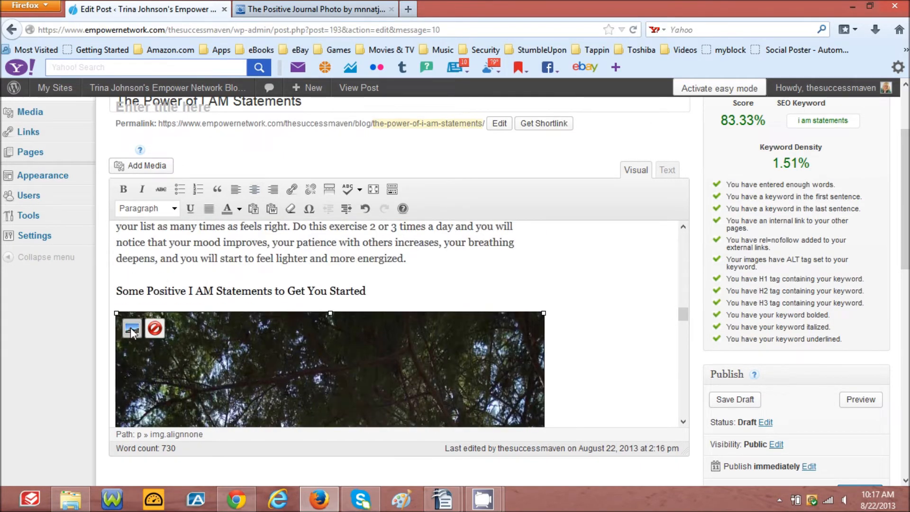
click(131, 328)
click(303, 281)
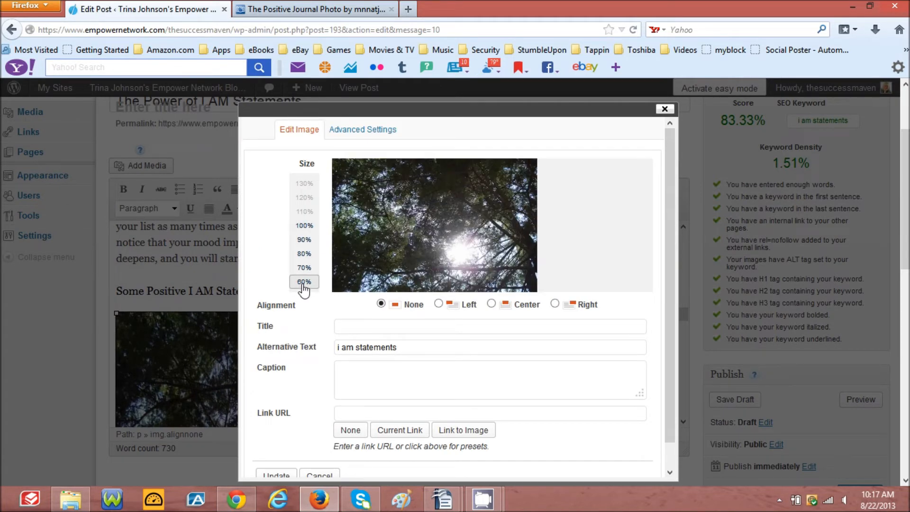
click(492, 304)
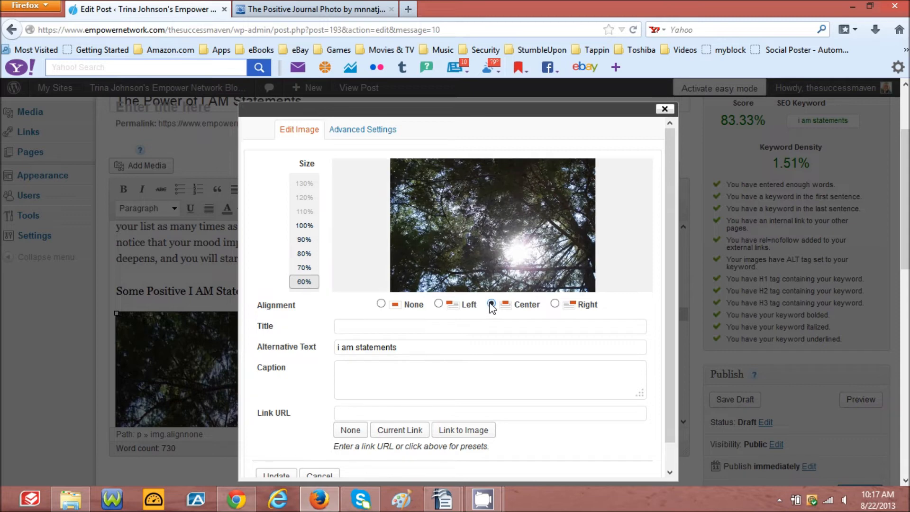
scroll(669, 288, down, 1)
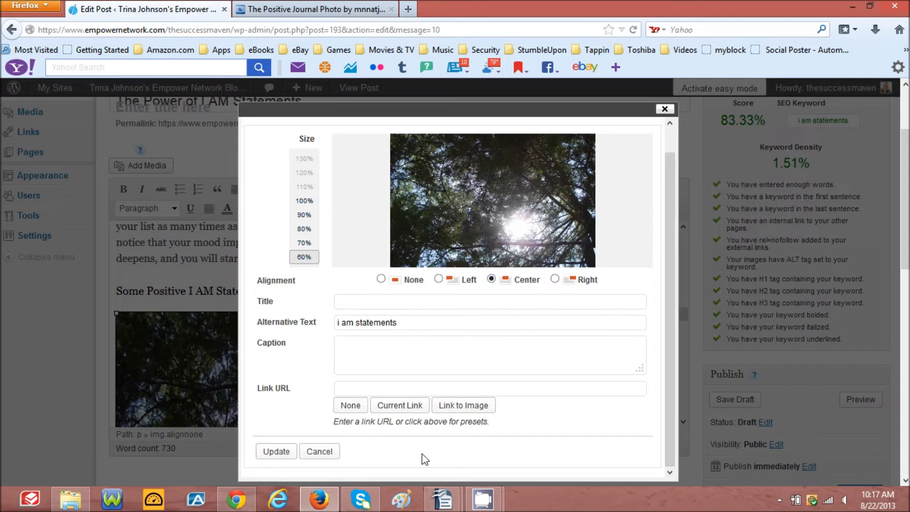
click(277, 451)
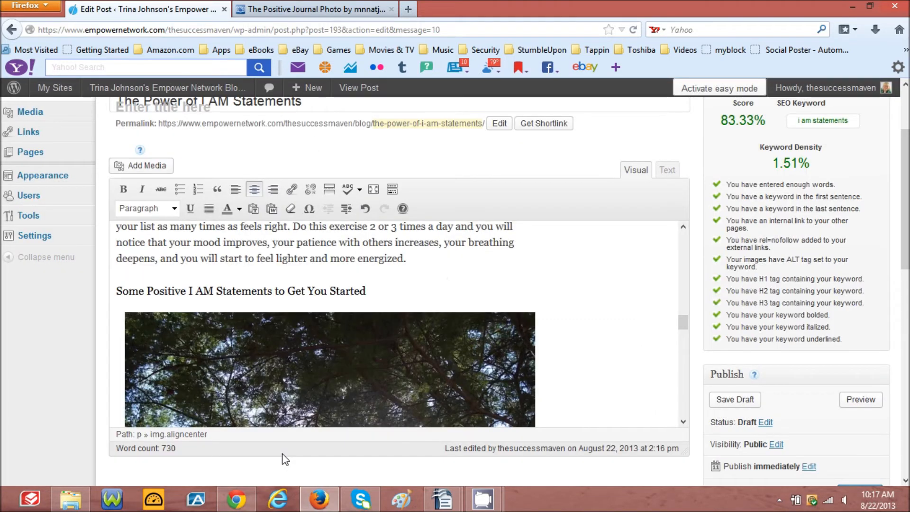
- In the HTML source, reduce the underline span tag before "Everyone's positive I AM statements are unique." to <u>
drag(683, 328, 704, 302)
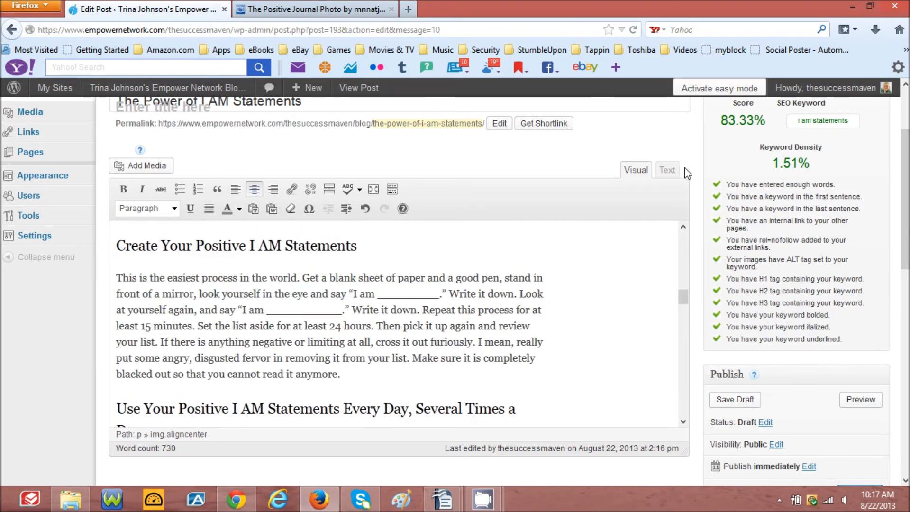
click(673, 175)
drag(676, 235, 675, 307)
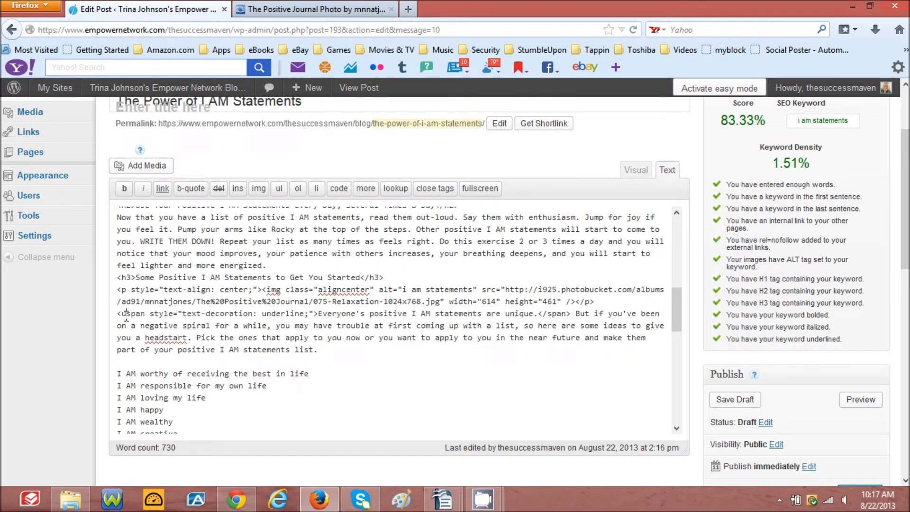
key(Delete)
key(Delete)
key(Delete)
key(Delete)
key(Delete)
key(Delete)
key(Delete)
key(Delete)
key(Delete)
key(Delete)
key(Delete)
key(Delete)
key(Delete)
key(Delete)
key(Delete)
key(Delete)
key(Delete)
key(Delete)
key(Delete)
key(Delete)
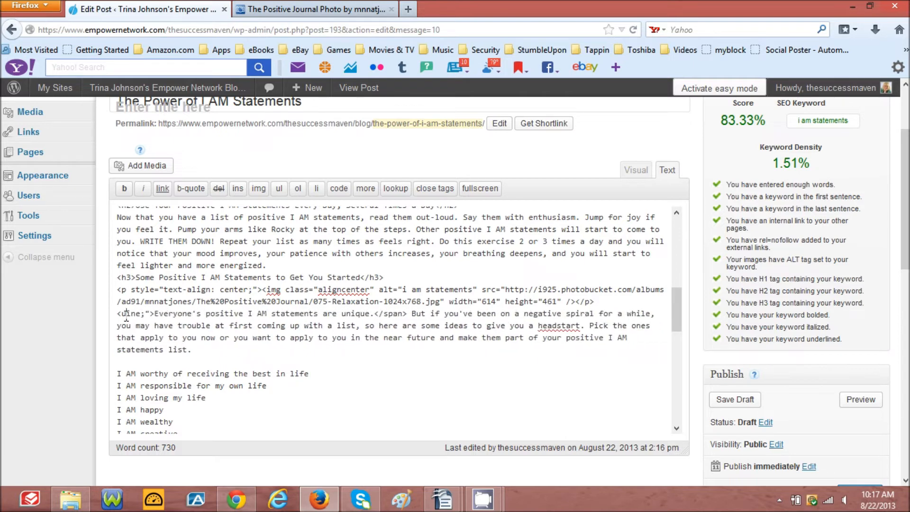
key(Delete)
key(Delete)
key(Delete)
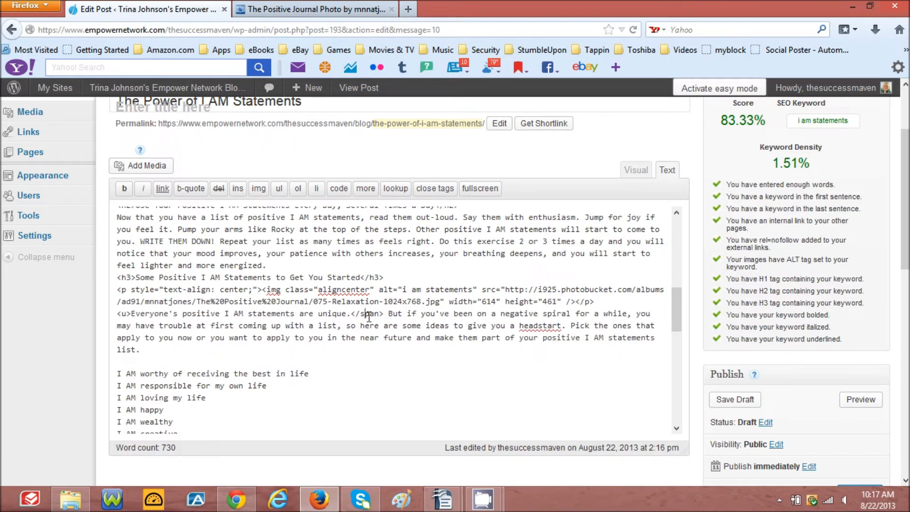
- Change the closing </span> tag after "Everyone's positive I AM statements are unique." to </u>
key(Delete)
key(Delete)
key(Delete)
key(Delete)
text(u)
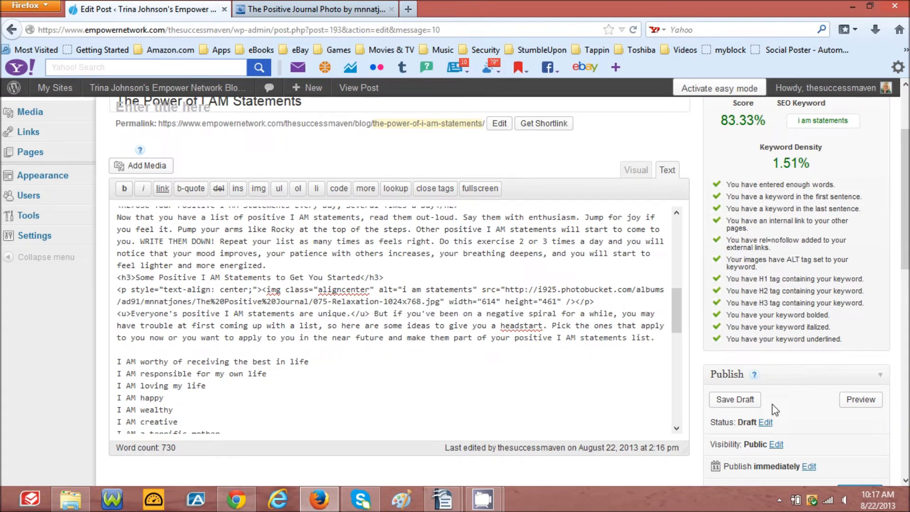
- Save the draft, then preview the post on the blog to check the resized frog image, and close the preview
click(738, 402)
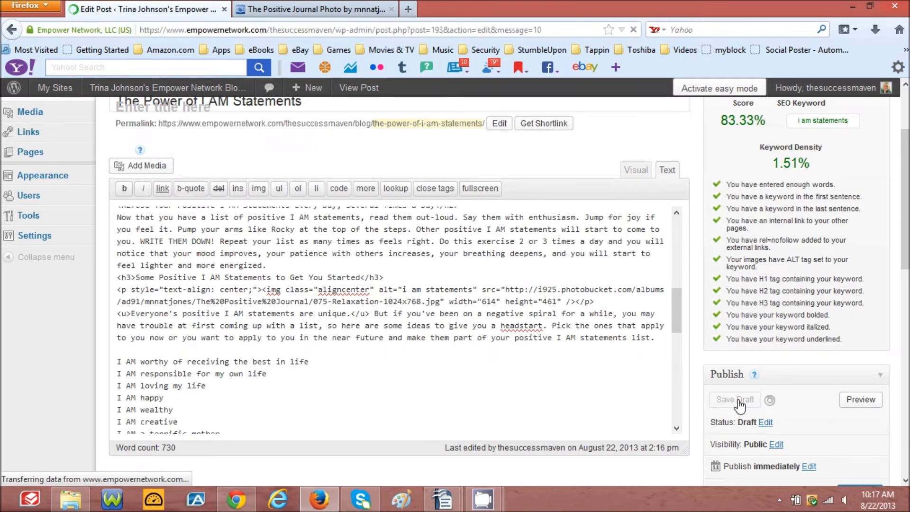
scroll(872, 303, down, 5)
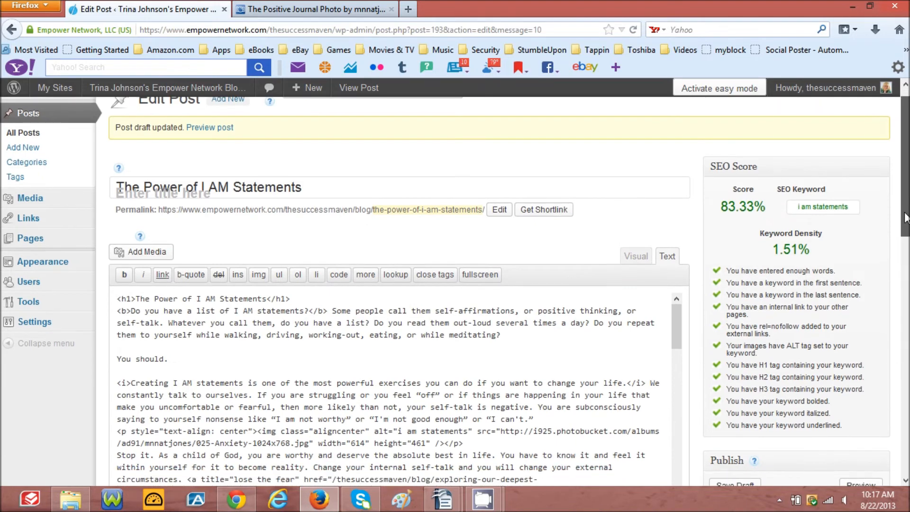
click(863, 254)
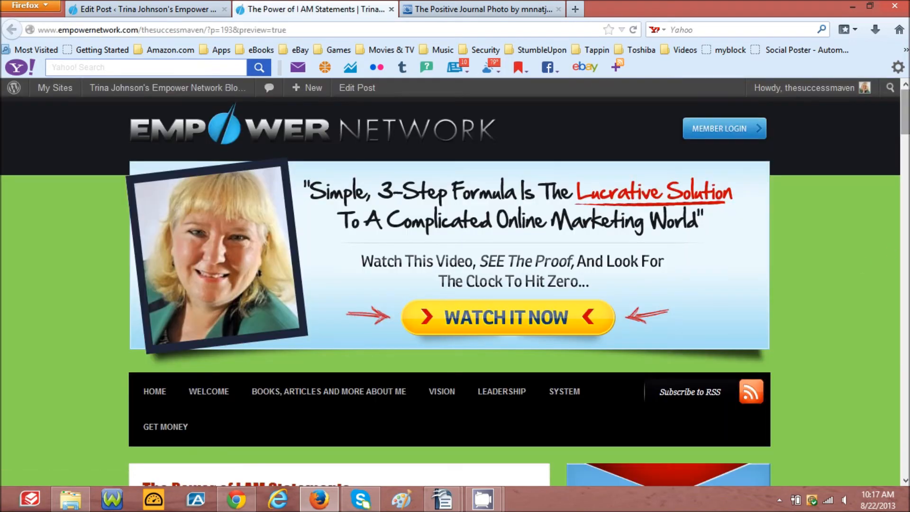
drag(905, 123, 905, 197)
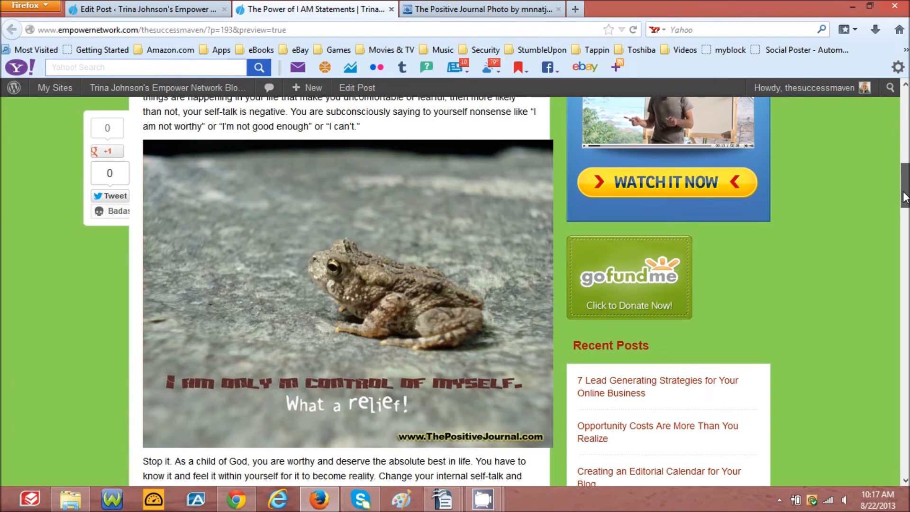
drag(906, 197, 908, 102)
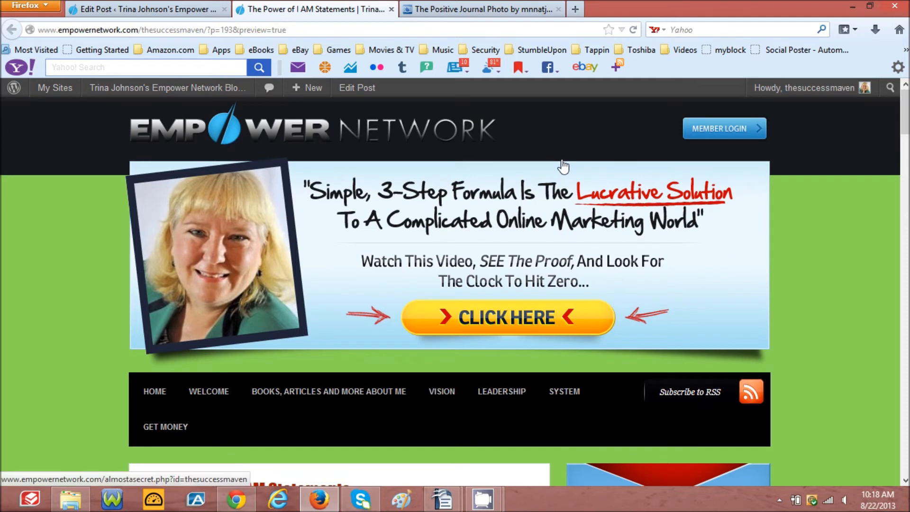
click(392, 9)
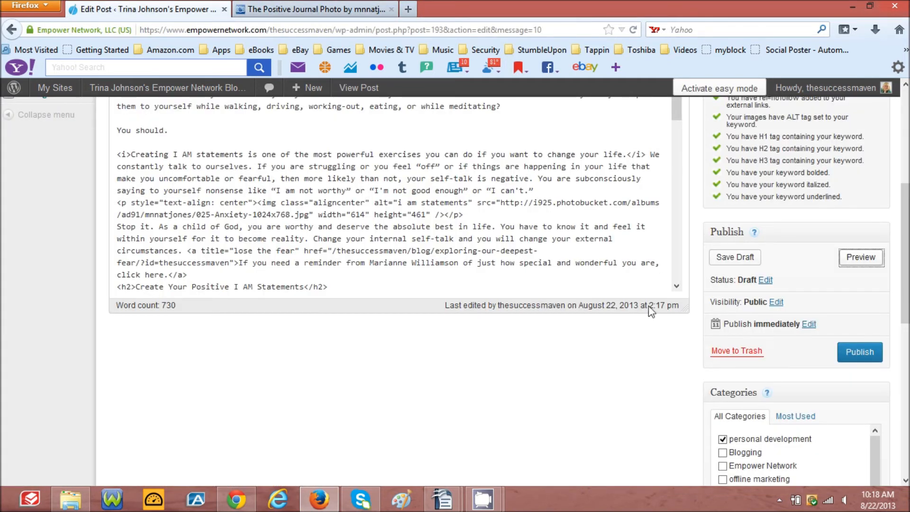
- Return the post editor to its visual view
click(678, 121)
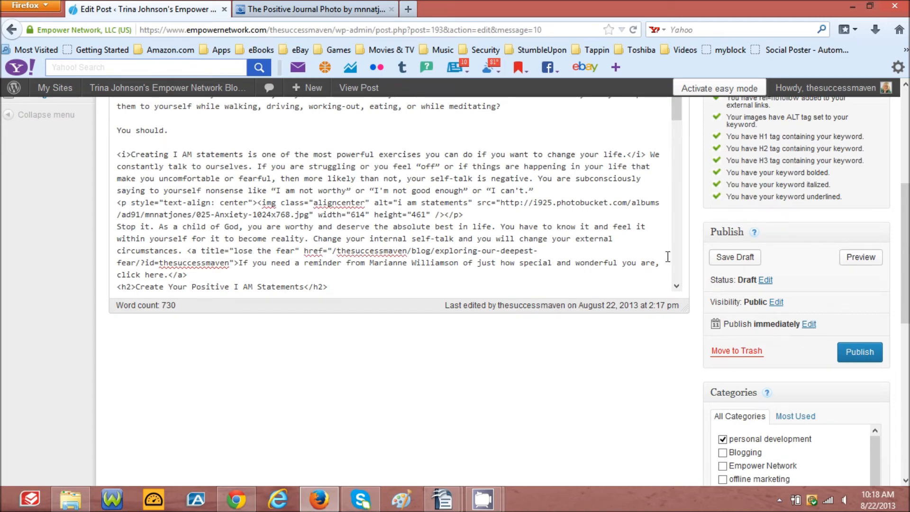
drag(905, 211, 905, 124)
click(636, 256)
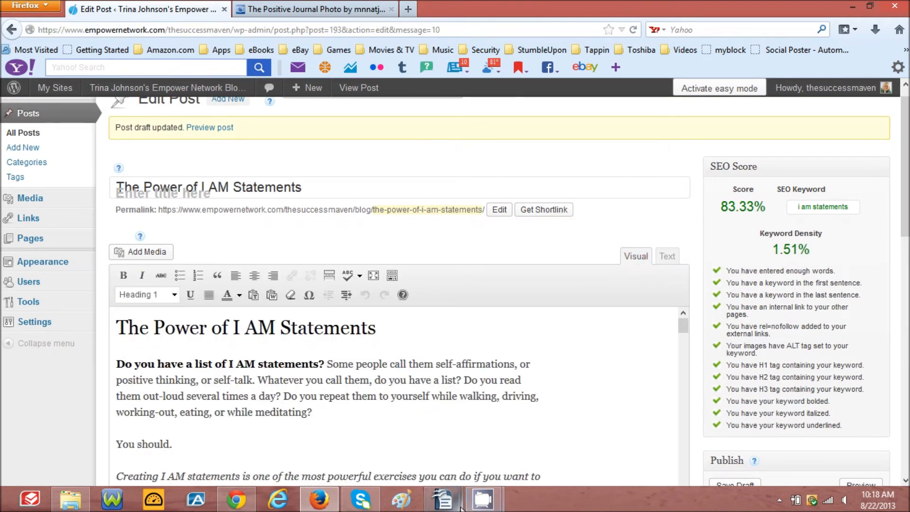
- Switch to links.odt in OpenOffice Writer and copy the Empower Network almostasecret.php referral link
mouse_move(457, 509)
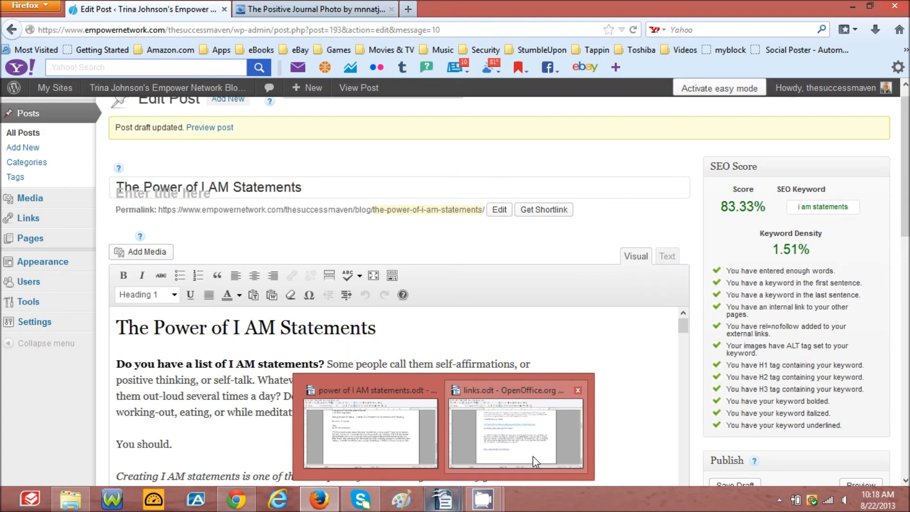
mouse_move(532, 456)
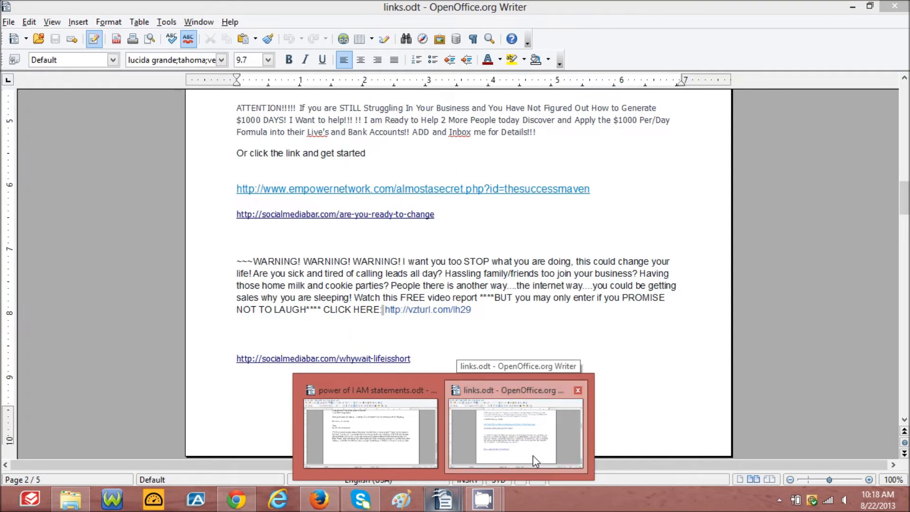
click(533, 455)
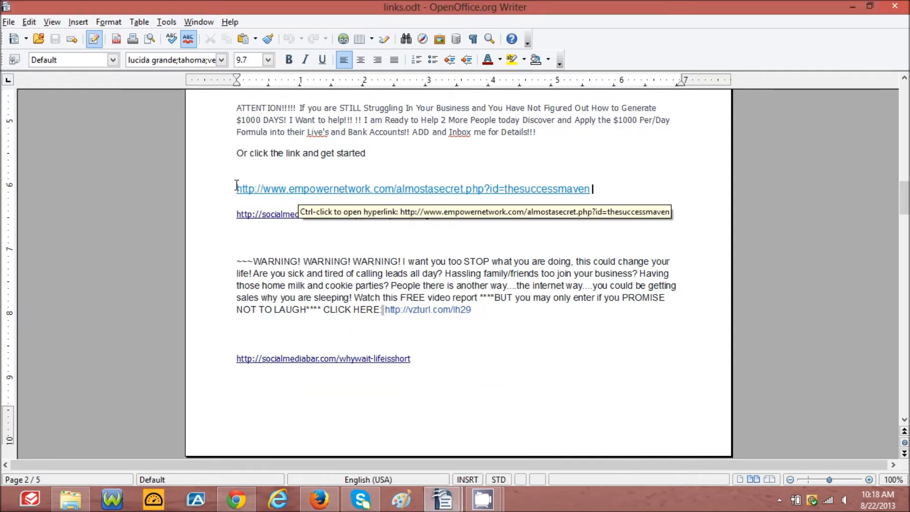
drag(237, 189, 582, 191)
right_click(582, 191)
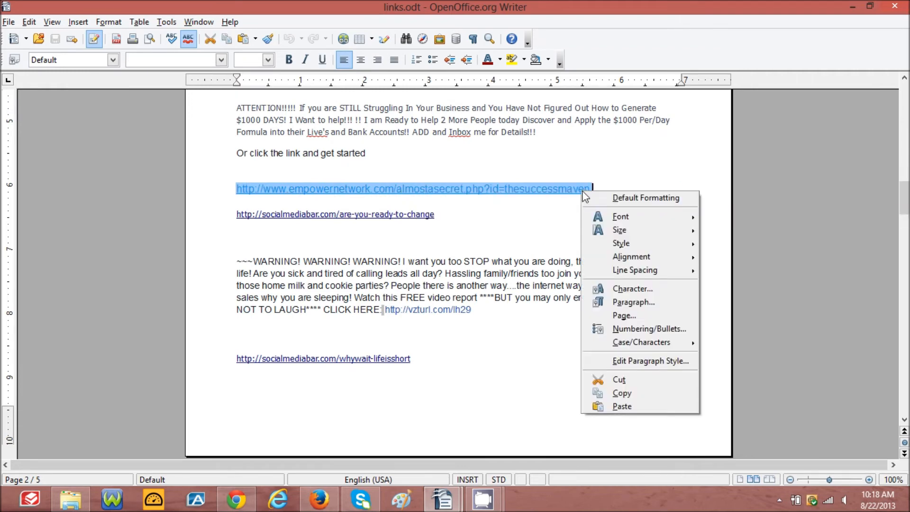
click(614, 393)
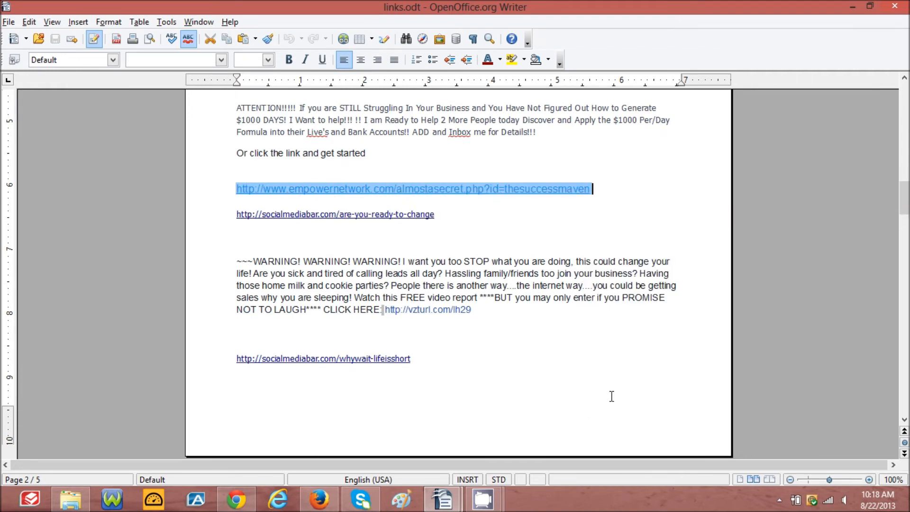
click(535, 359)
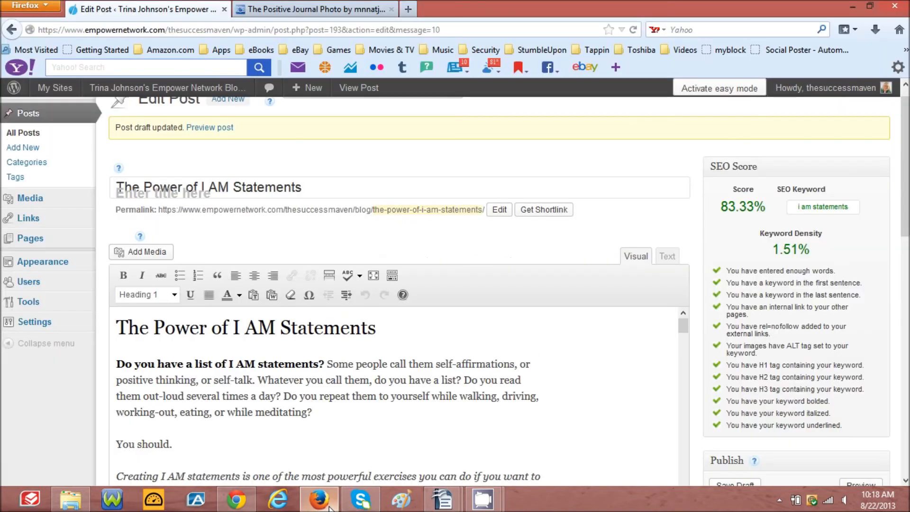
- Switch back to Firefox and select "Click here to watch the video, then get started today." in the post's P.S. paragraph
click(319, 499)
drag(683, 327, 684, 464)
drag(904, 211, 905, 328)
drag(686, 163, 686, 194)
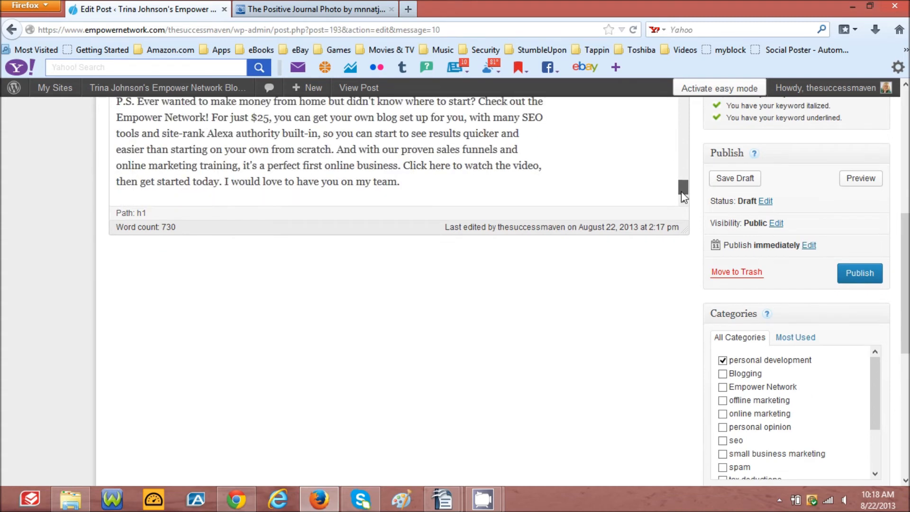
drag(403, 168, 222, 195)
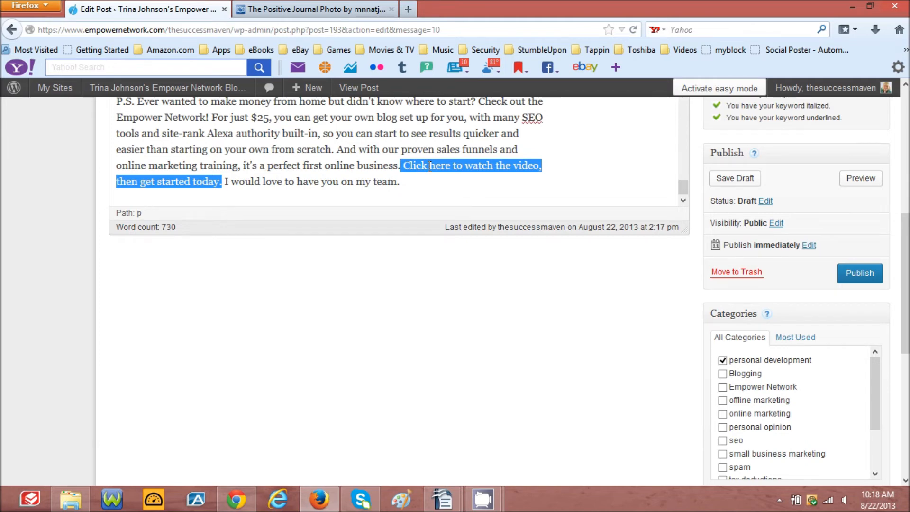
right_click(429, 165)
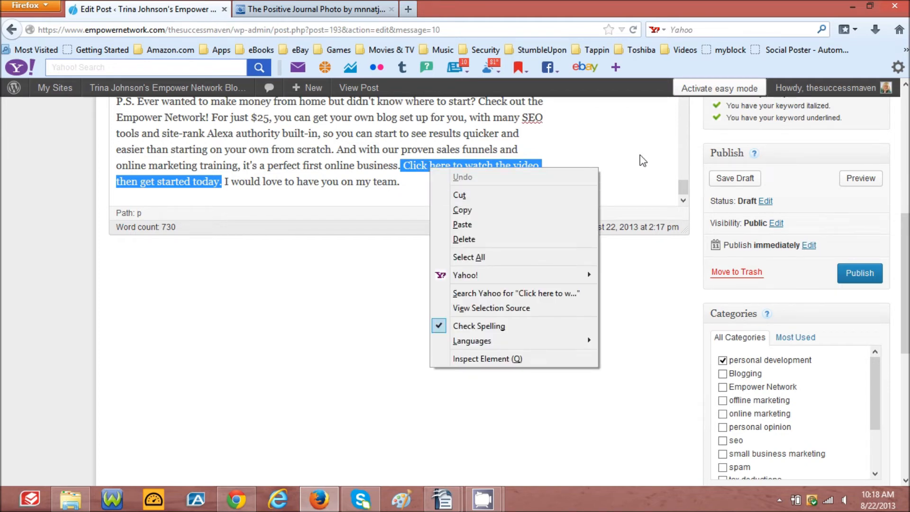
click(628, 160)
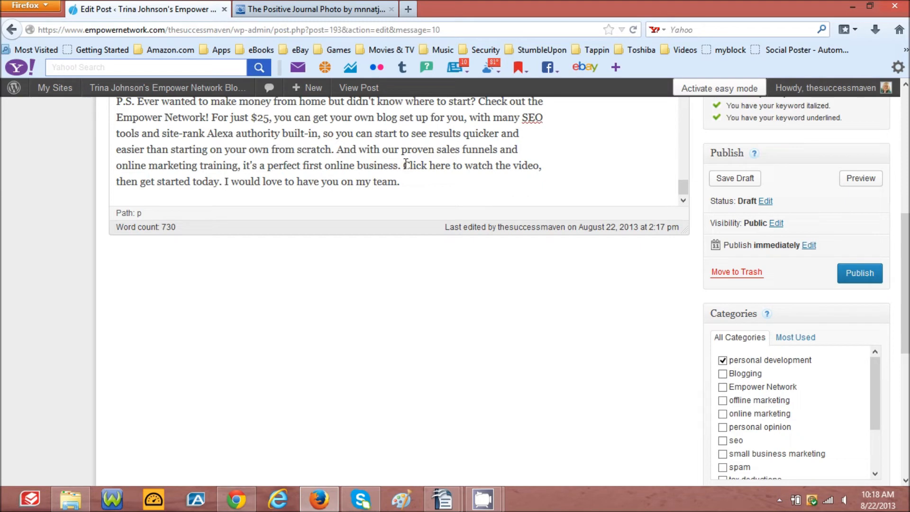
drag(404, 166, 226, 190)
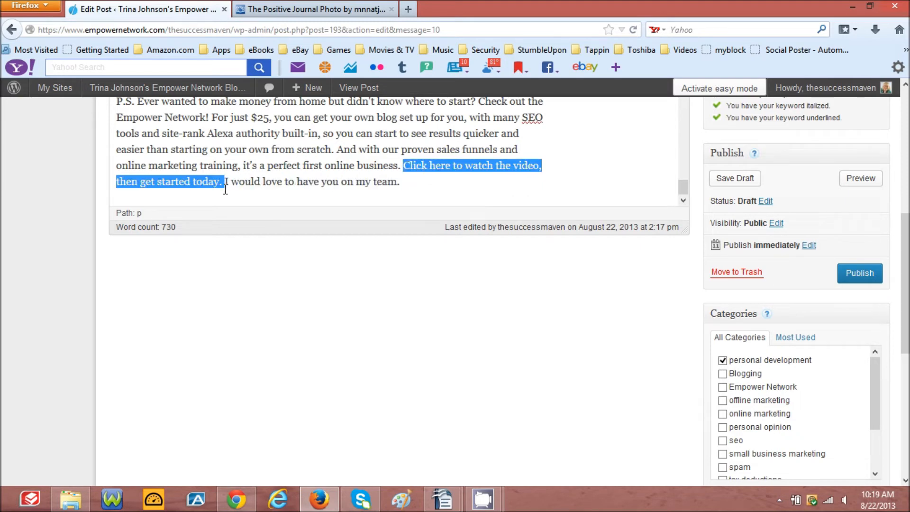
- Start a link on the selected P.S. sentence and replace the default URL with the copied almostasecret.php referral link
scroll(332, 228, up, 5)
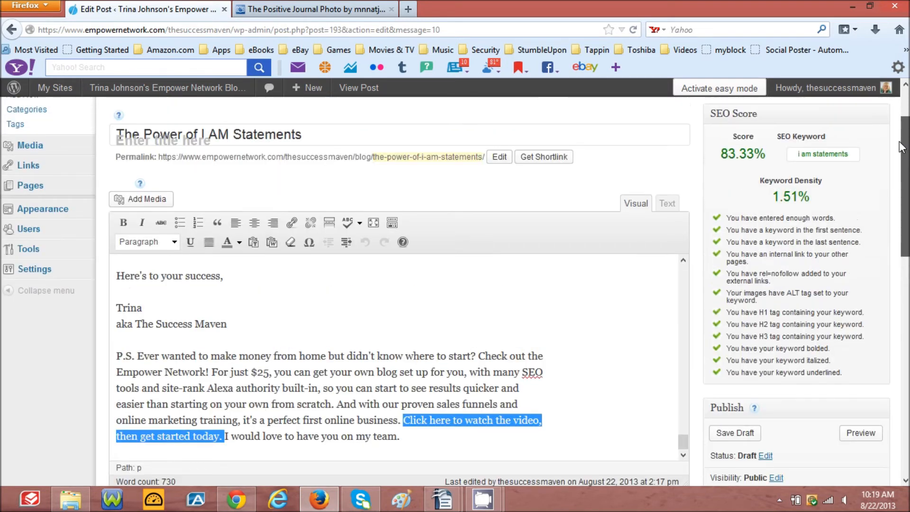
click(292, 224)
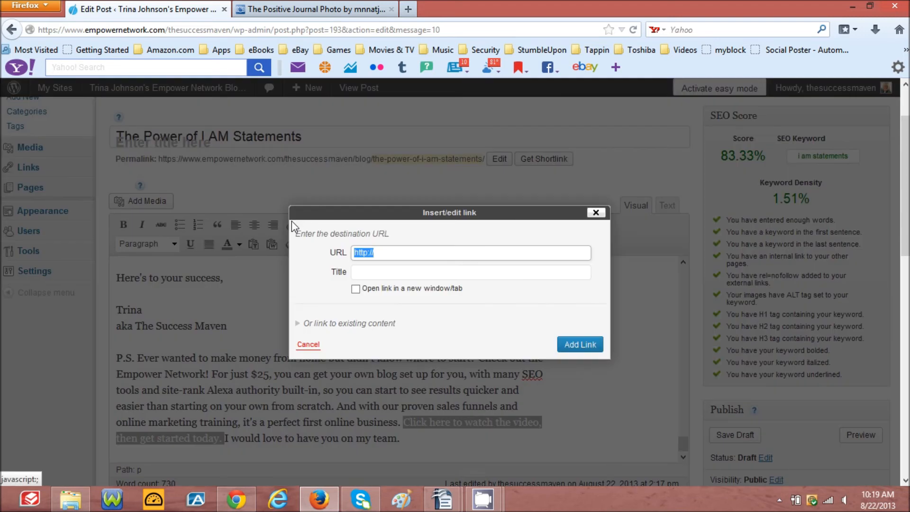
click(378, 247)
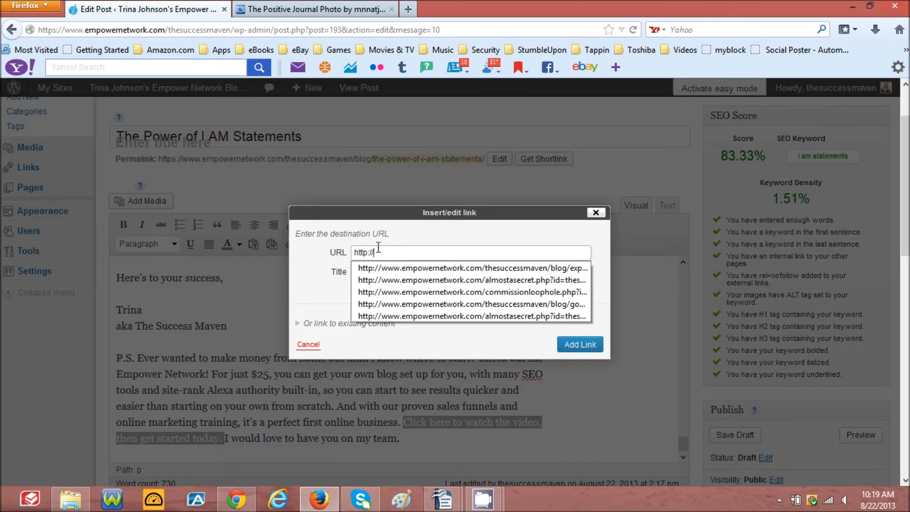
key(BackSpace)
key(BackSpace)
key(BackSpace)
key(BackSpace)
key(BackSpace)
key(BackSpace)
key(BackSpace)
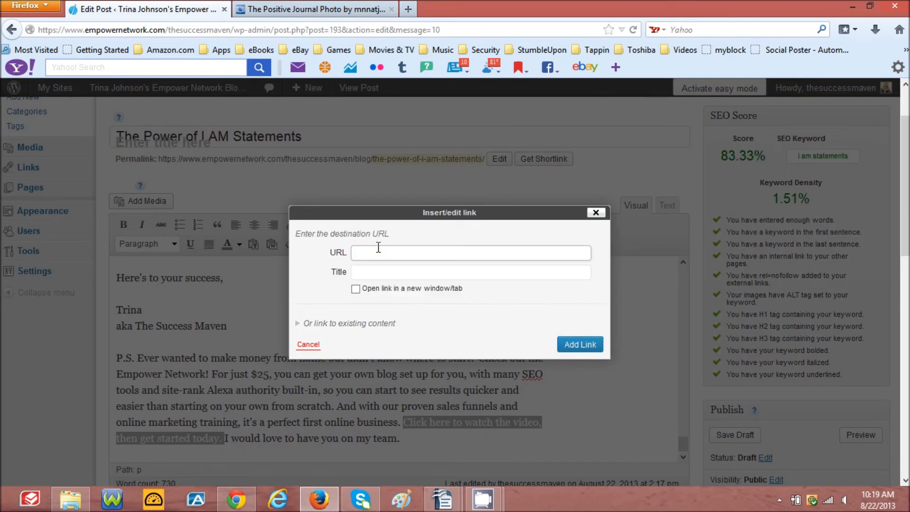
right_click(354, 252)
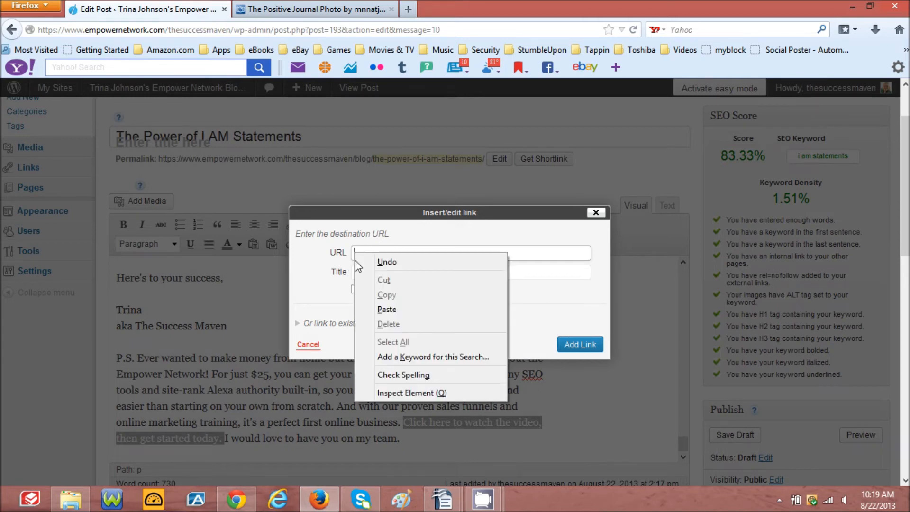
click(389, 309)
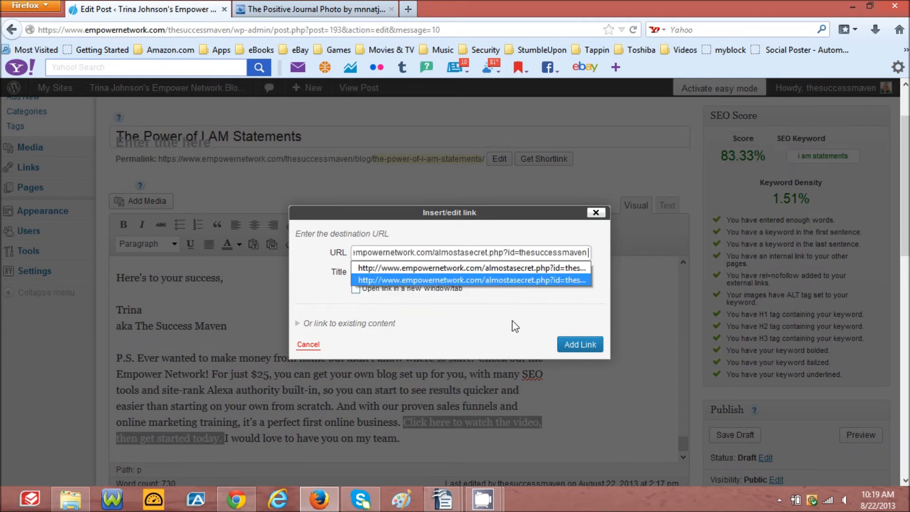
click(517, 309)
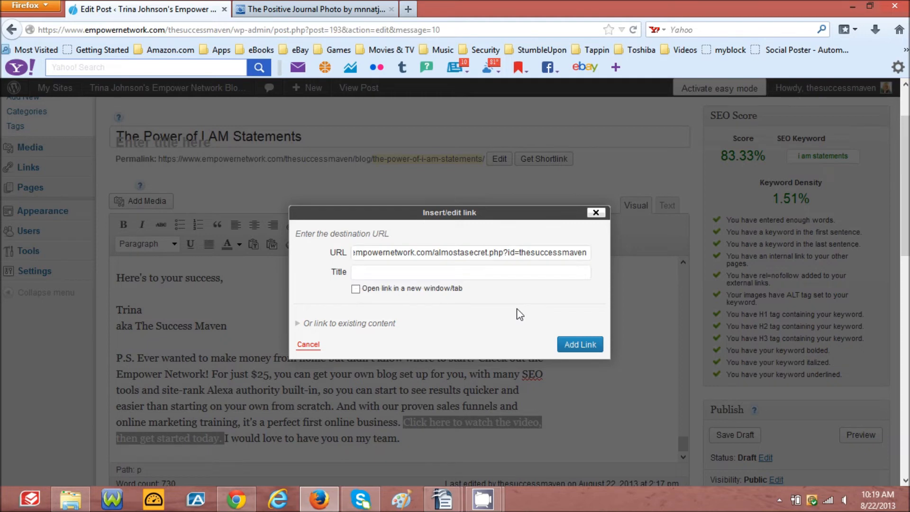
- Title the link "Join Empower" and add it to the P.S. sentence
click(368, 272)
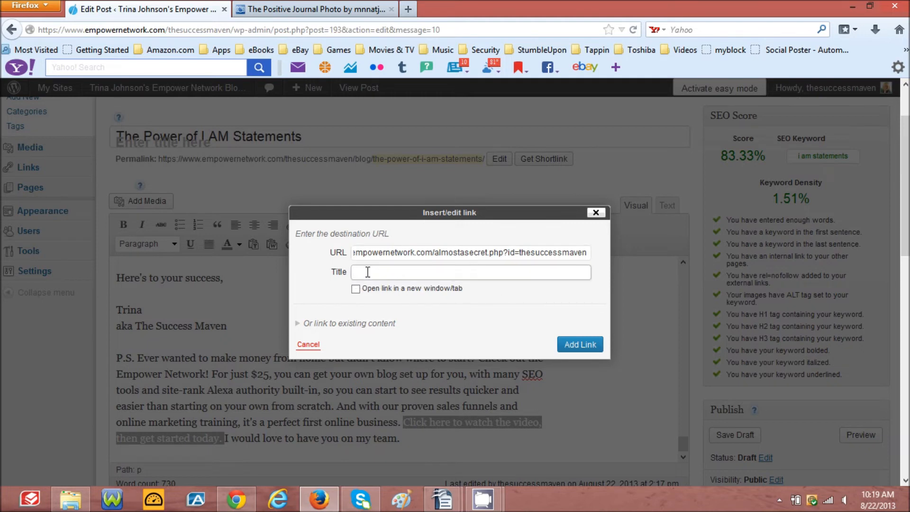
text(Join Empow)
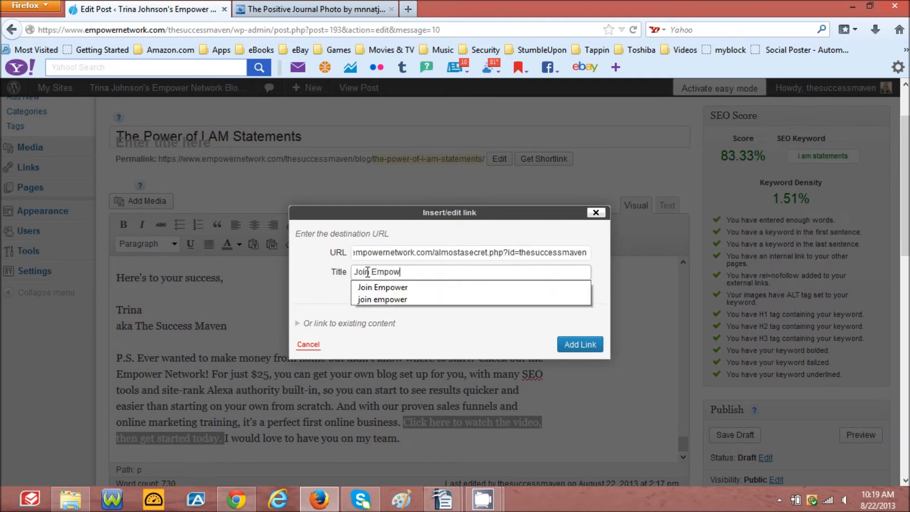
text(er)
click(582, 347)
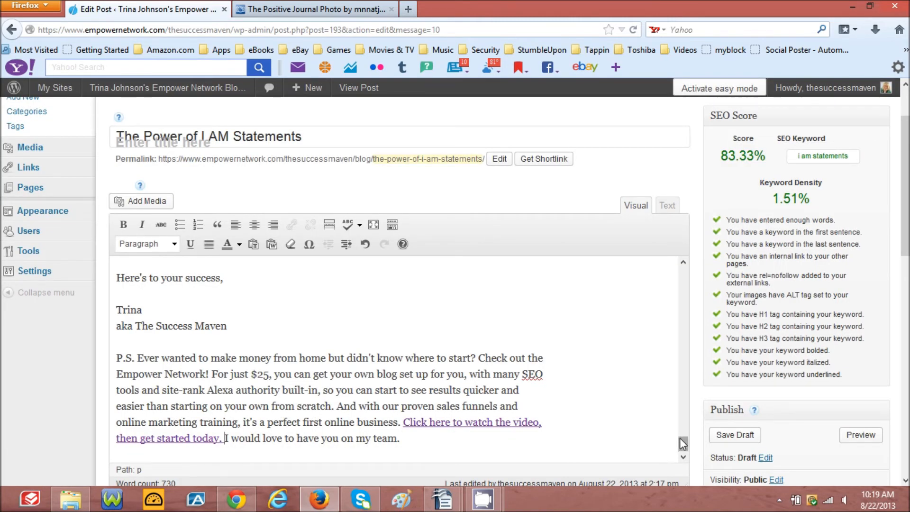
- Insert empower-network1.jpg from the media library on a new line below the P.S. paragraph
scroll(905, 242, down, 3)
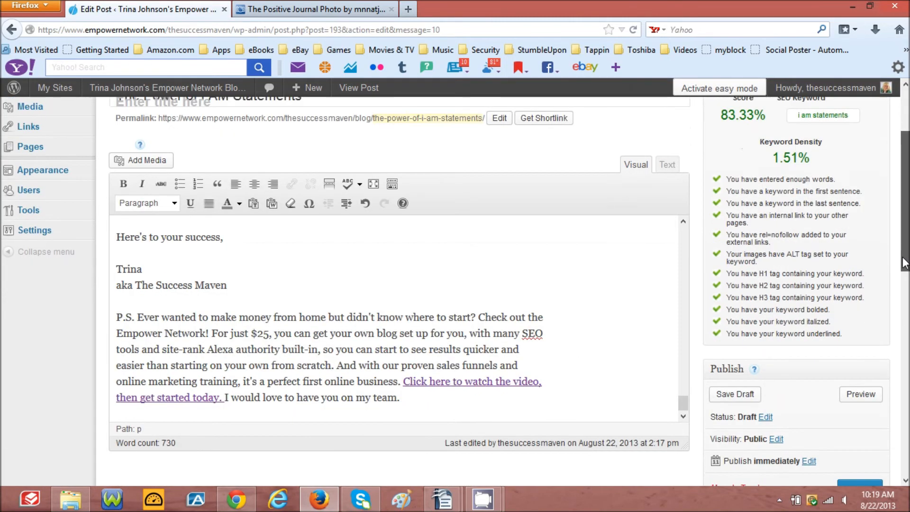
key(Return)
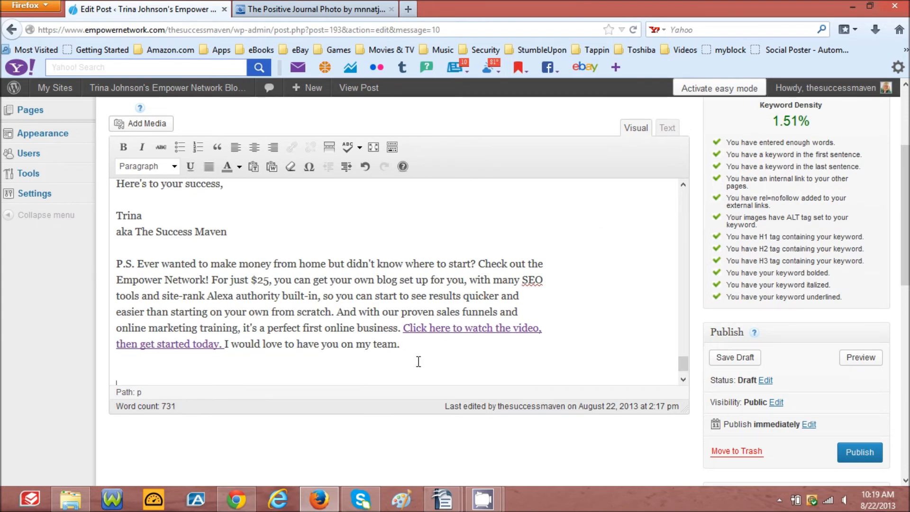
click(142, 124)
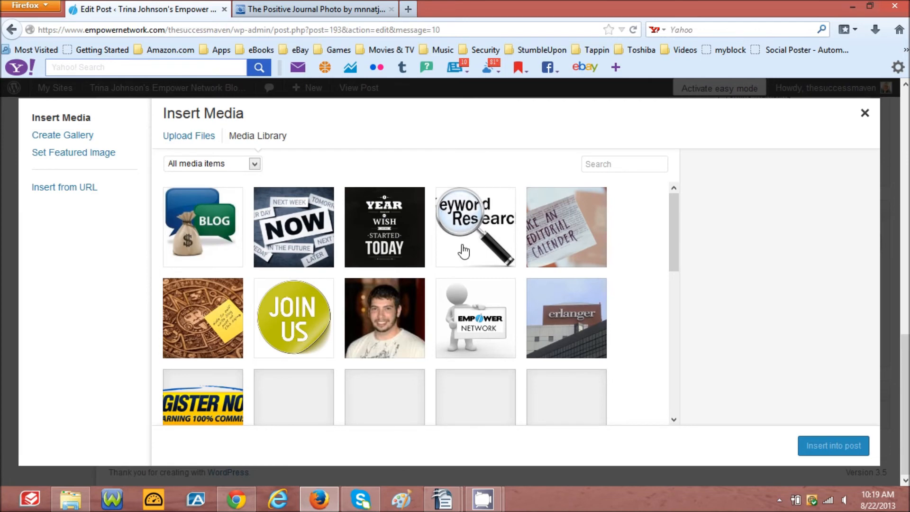
click(477, 327)
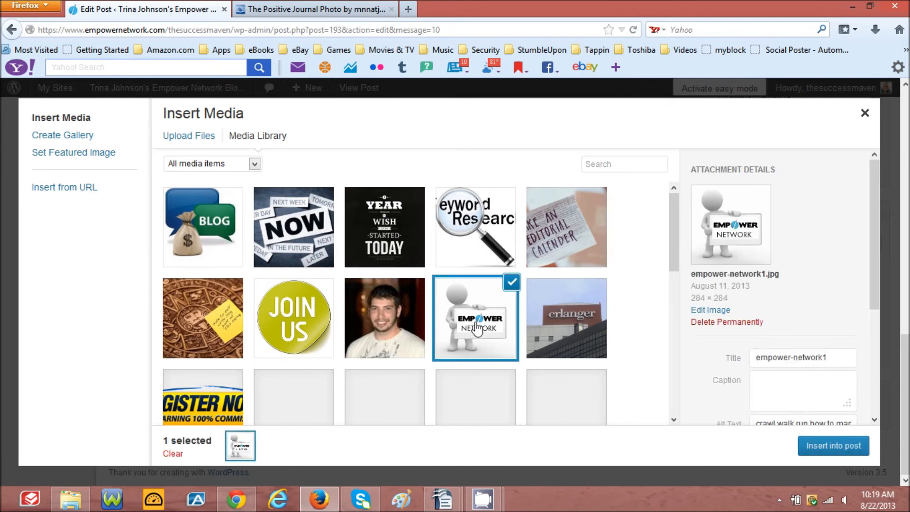
scroll(875, 229, down, 4)
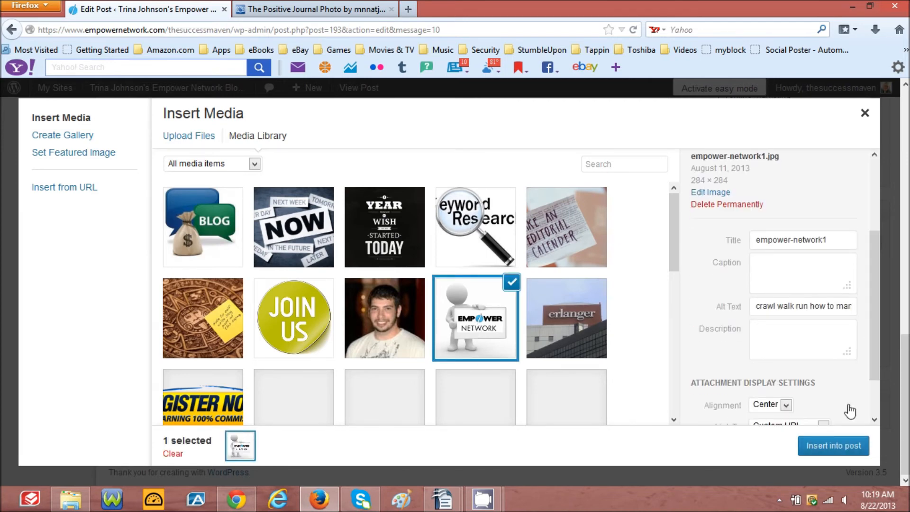
click(835, 448)
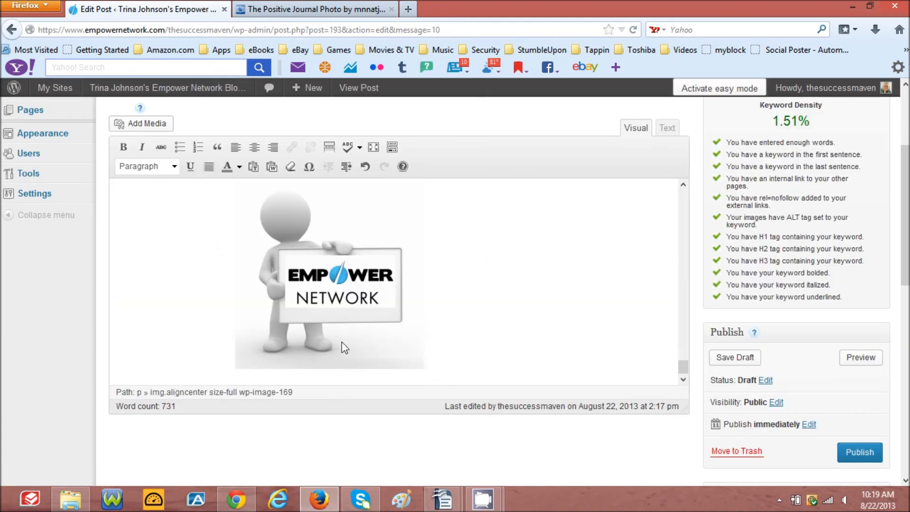
- Align the Empower Network image left and set its link URL to the copied almostasecret.php referral link
click(330, 294)
click(250, 199)
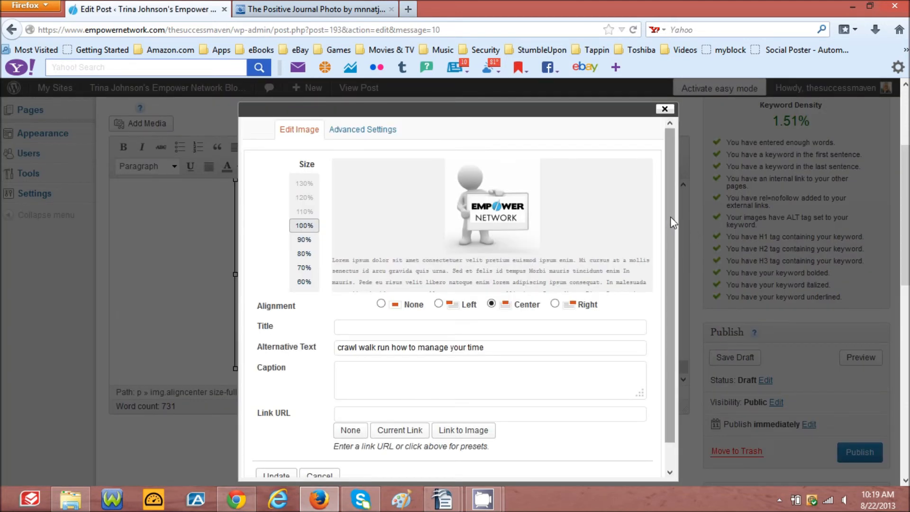
scroll(634, 259, down, 1)
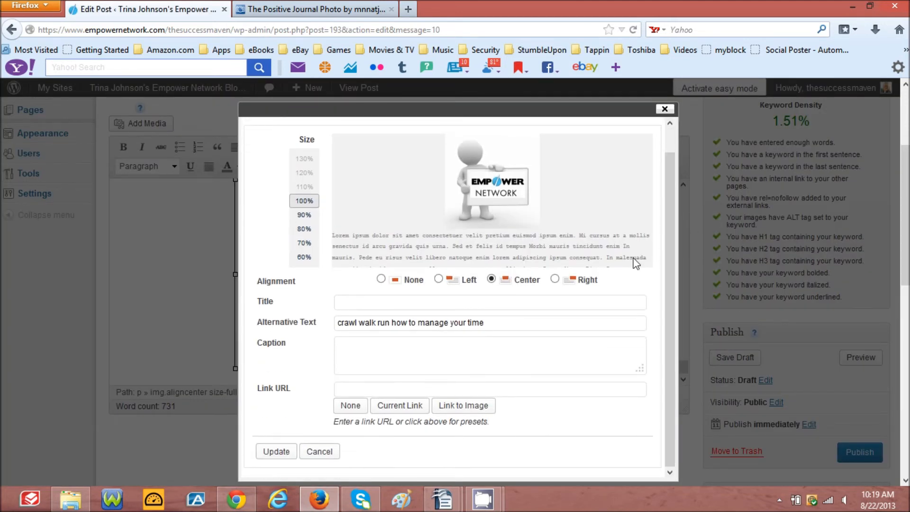
click(439, 279)
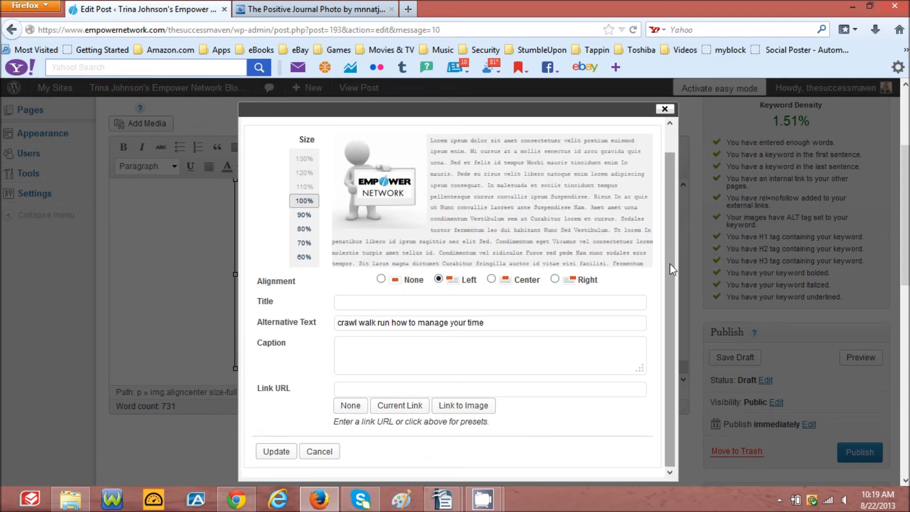
click(339, 389)
right_click(337, 388)
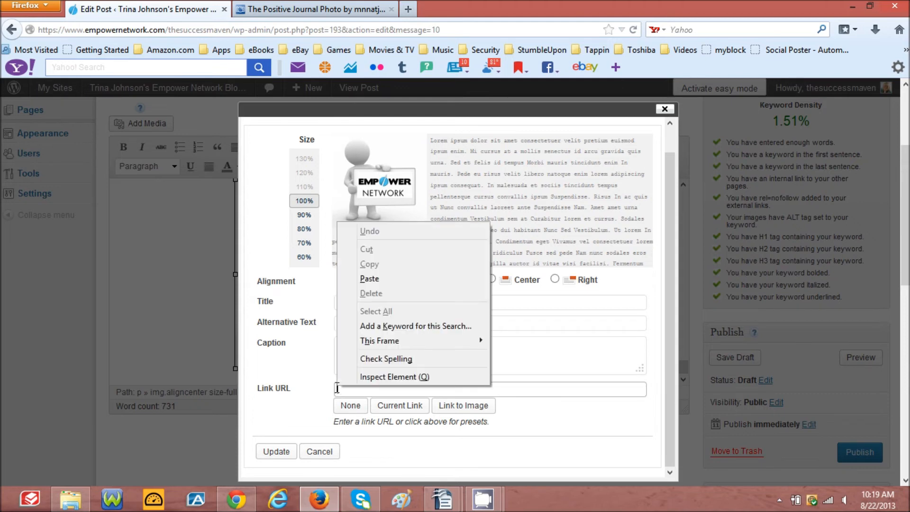
click(369, 279)
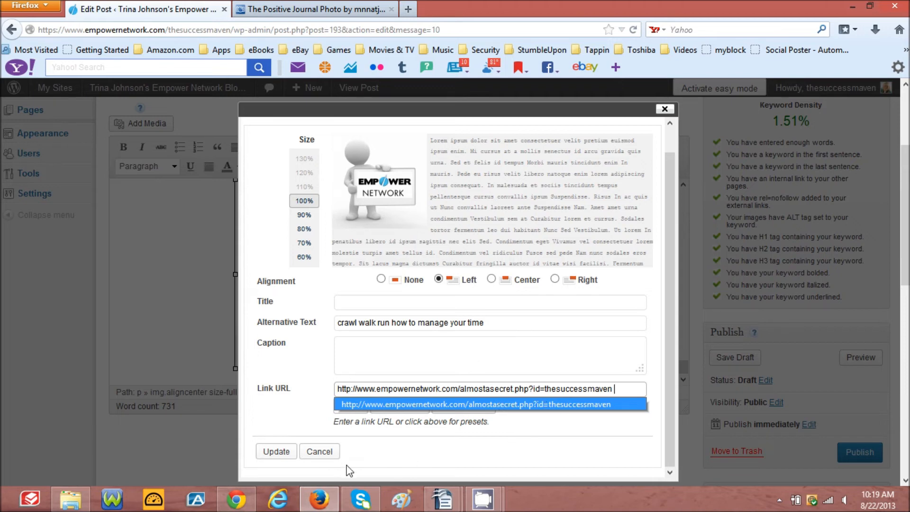
click(277, 454)
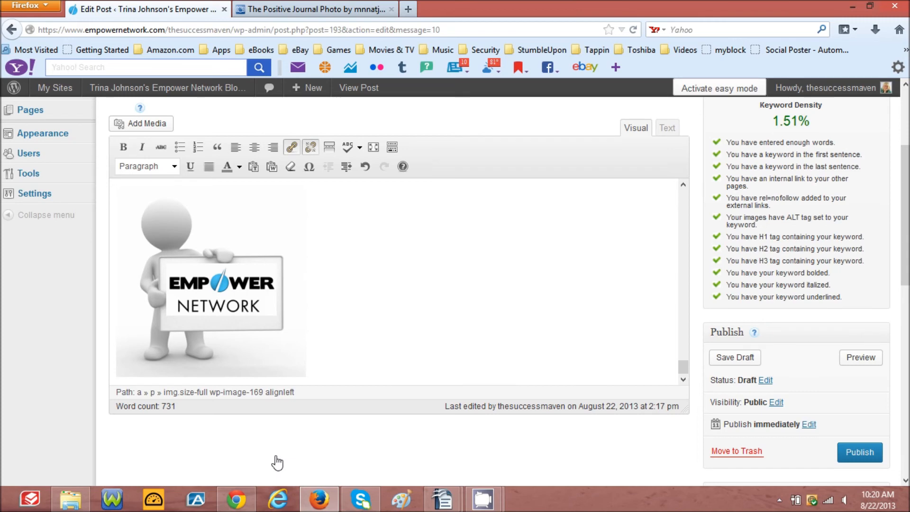
- Link the sunlit tree image under "Some Positive I AM Statements to Get You Started" to the copied almostasecret.php referral URL
drag(681, 366, 683, 281)
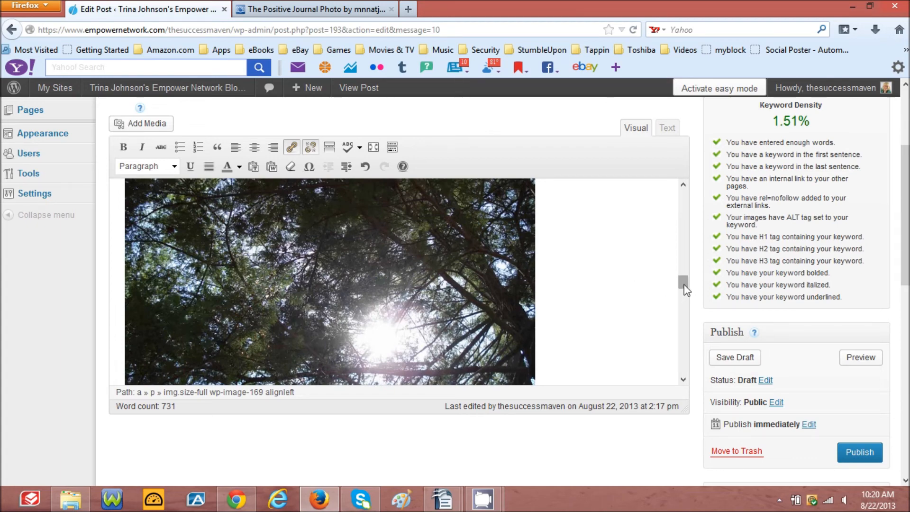
drag(684, 285, 684, 273)
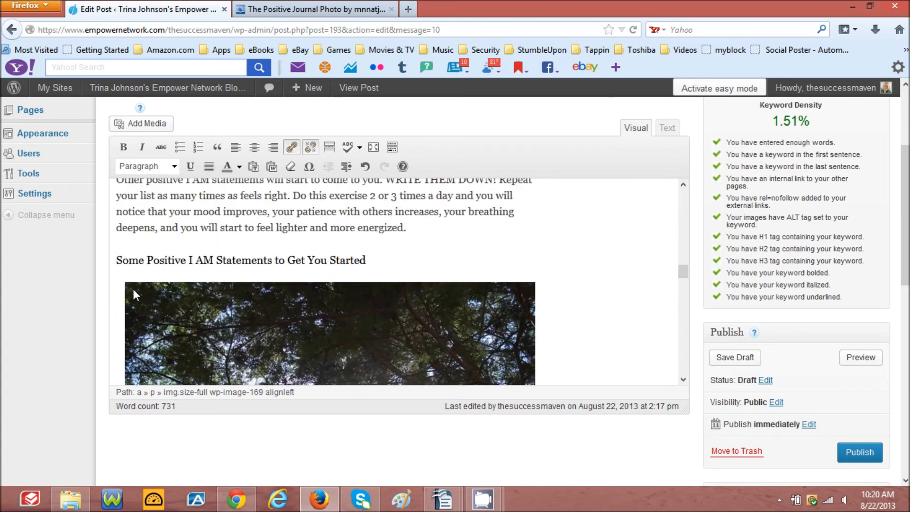
click(138, 296)
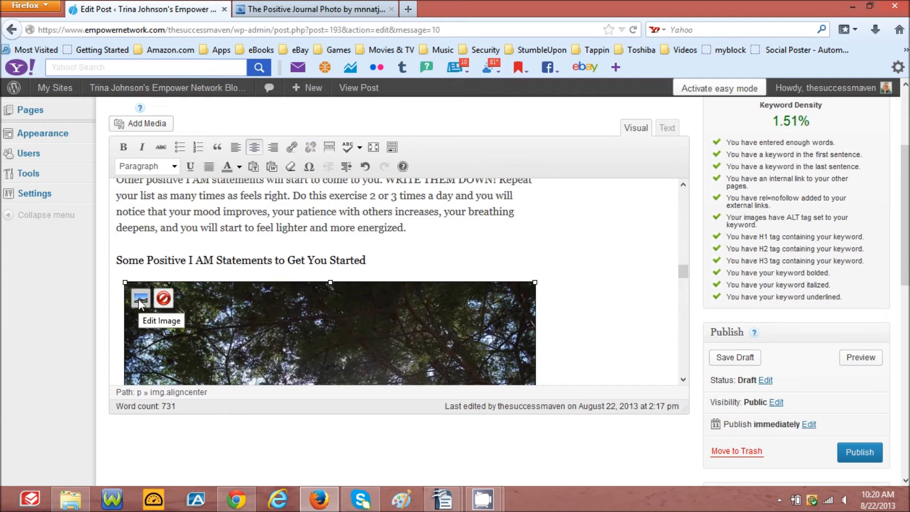
click(141, 299)
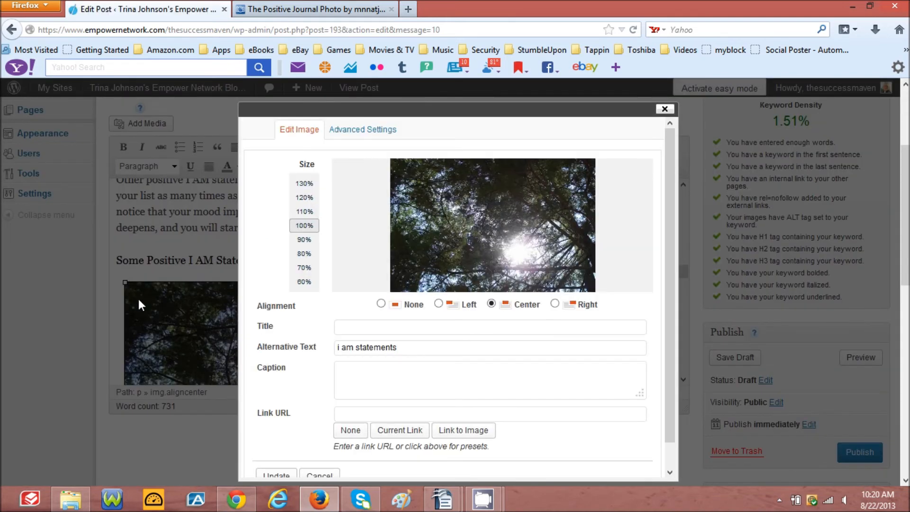
scroll(667, 248, down, 1)
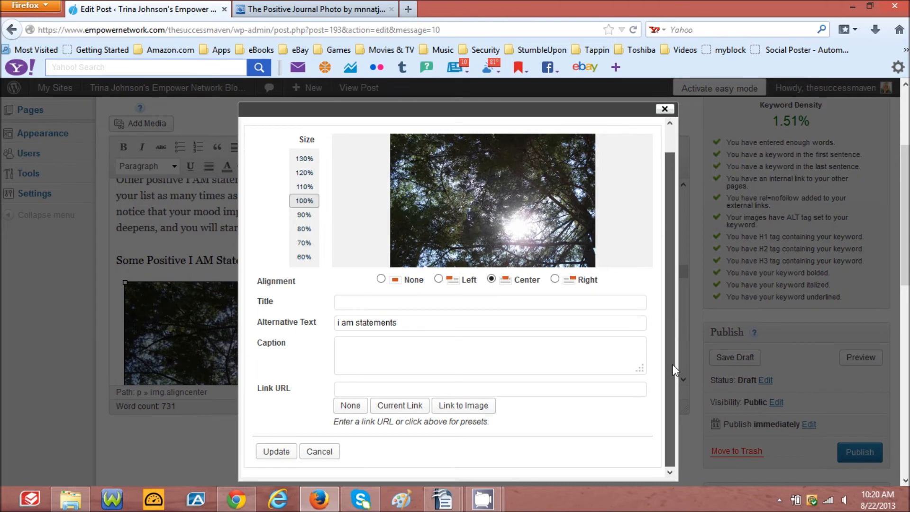
right_click(343, 391)
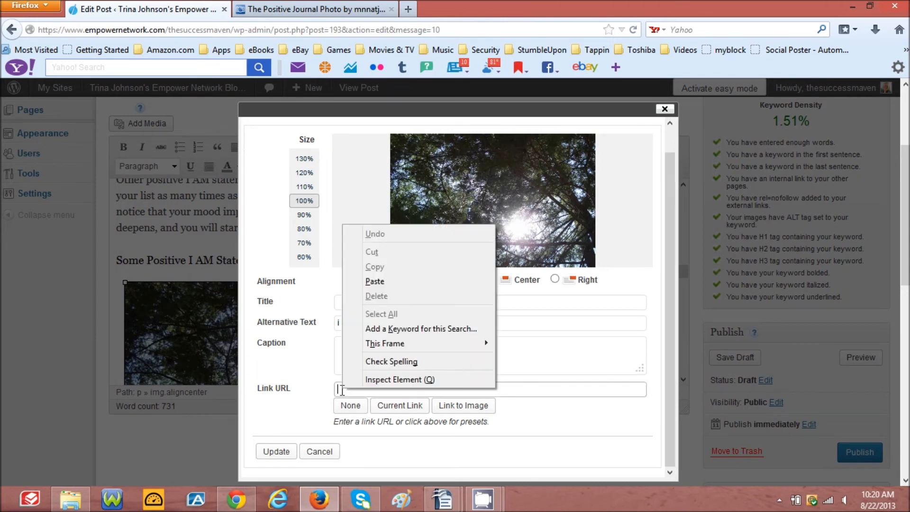
click(375, 281)
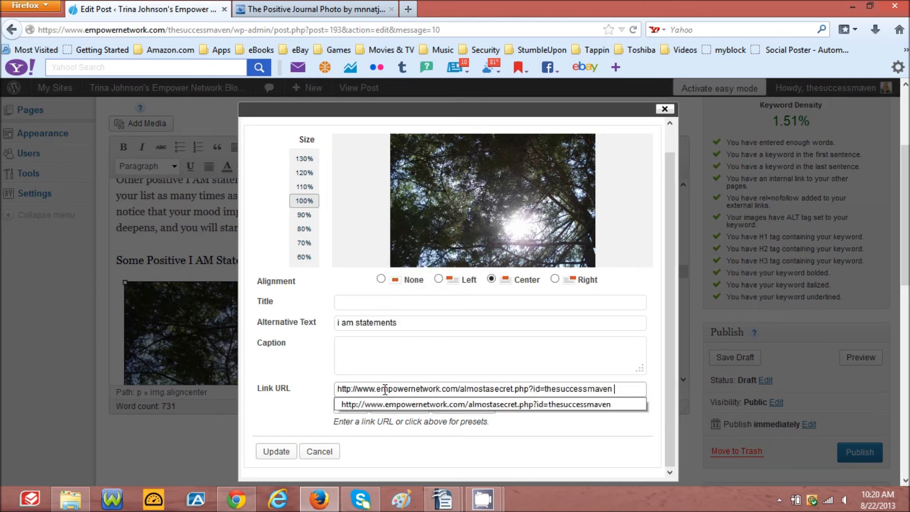
click(273, 451)
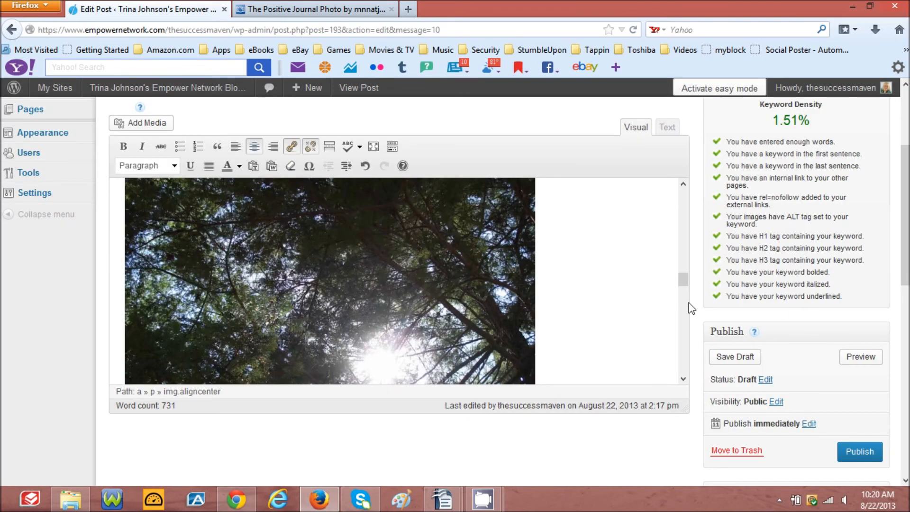
- Link the toad image near the start of the post to the copied almostasecret.php referral URL
drag(683, 280, 676, 216)
click(147, 225)
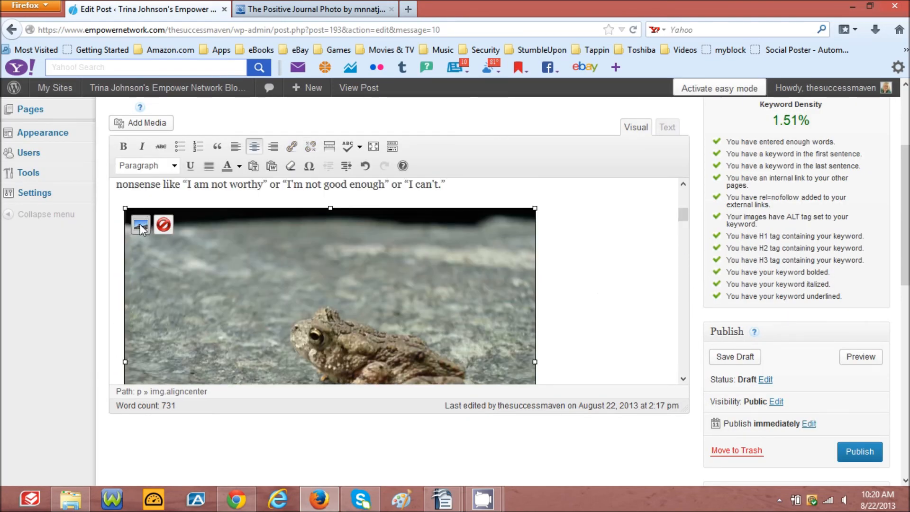
click(141, 226)
scroll(676, 278, down, 1)
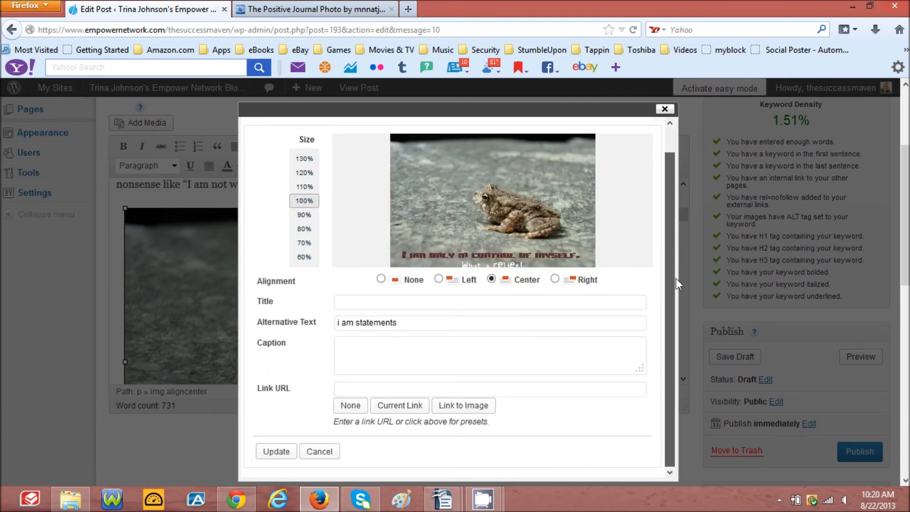
click(344, 392)
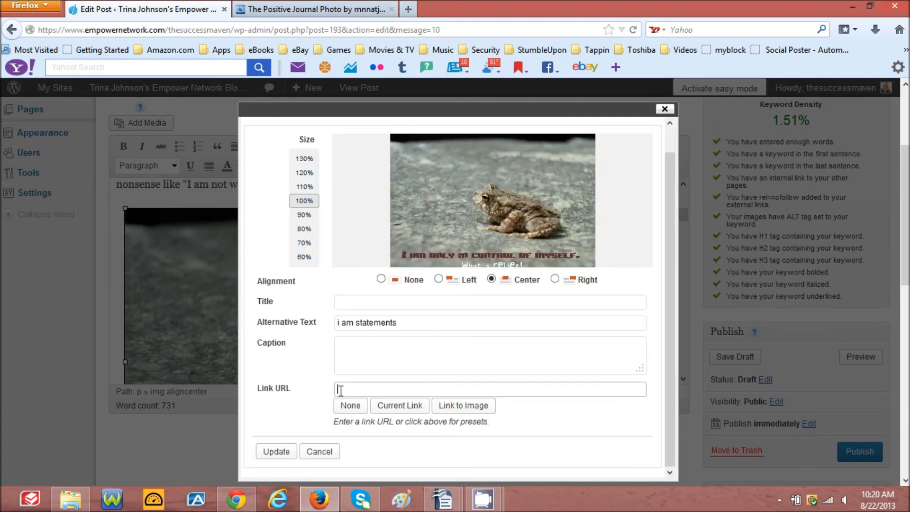
right_click(342, 390)
click(369, 282)
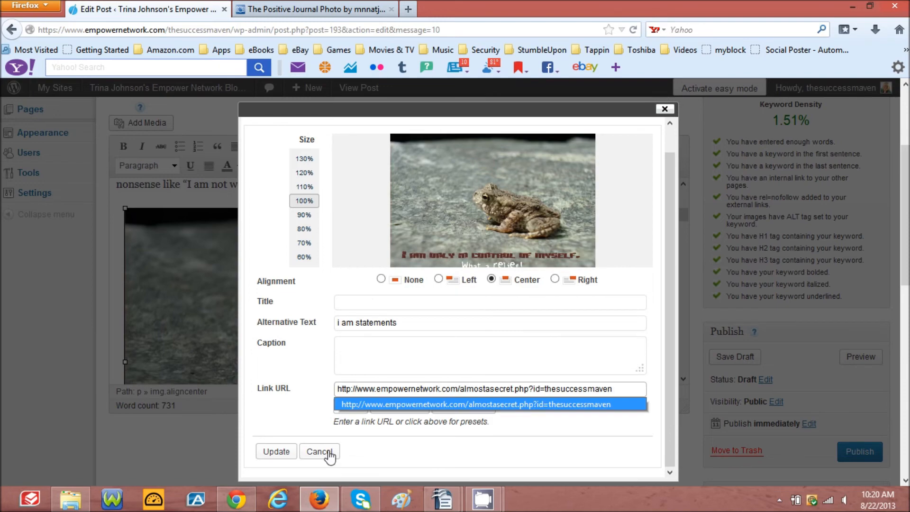
click(278, 453)
click(278, 452)
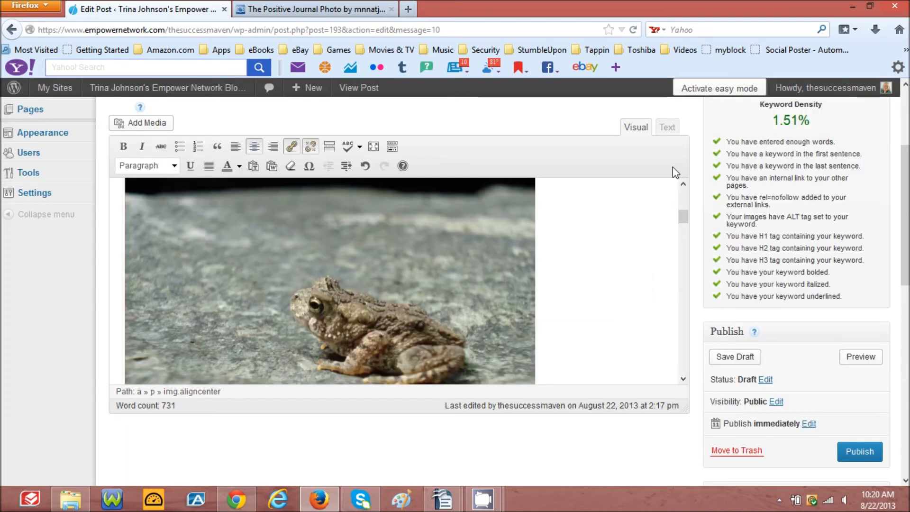
- In the HTML source, replace the span tags around "Everyone's positive I AM statements are unique." with <u> tags and save the draft
click(667, 127)
scroll(673, 204, down, 4)
drag(674, 205, 660, 247)
scroll(662, 251, down, 3)
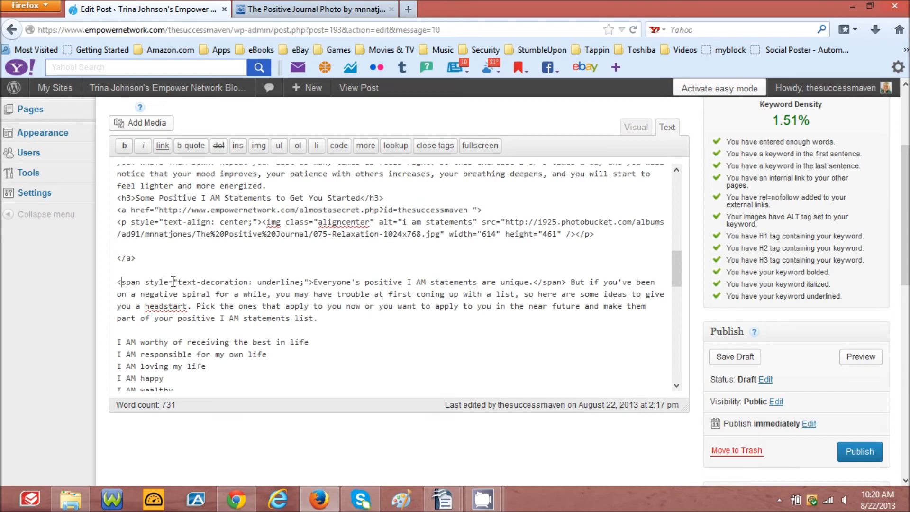
key(Delete)
key(Delete)
key(Delete)
key(Delete)
key(Delete)
key(Delete)
key(Delete)
key(Delete)
key(Delete)
key(Delete)
key(Delete)
key(Delete)
key(Delete)
key(Delete)
key(Delete)
key(Delete)
key(Delete)
key(Delete)
key(Delete)
key(Delete)
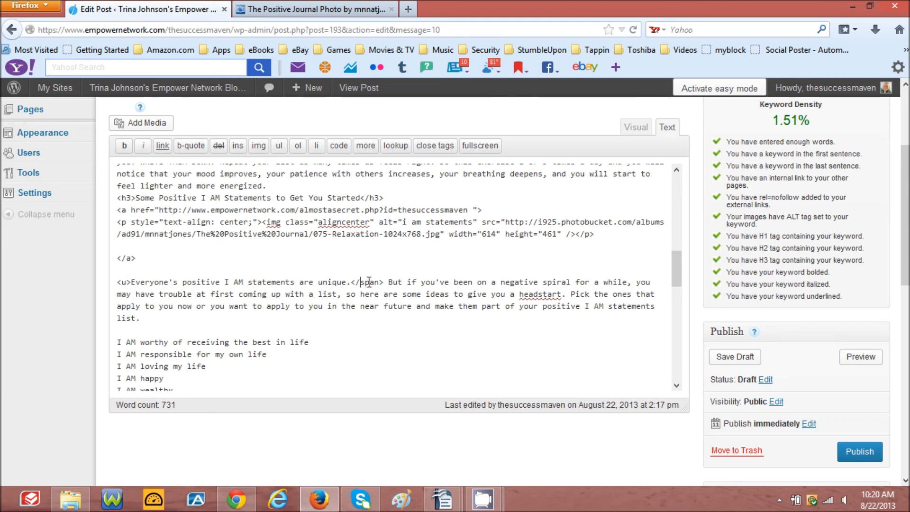
key(Delete)
key(Delete)
key(Delete)
key(Delete)
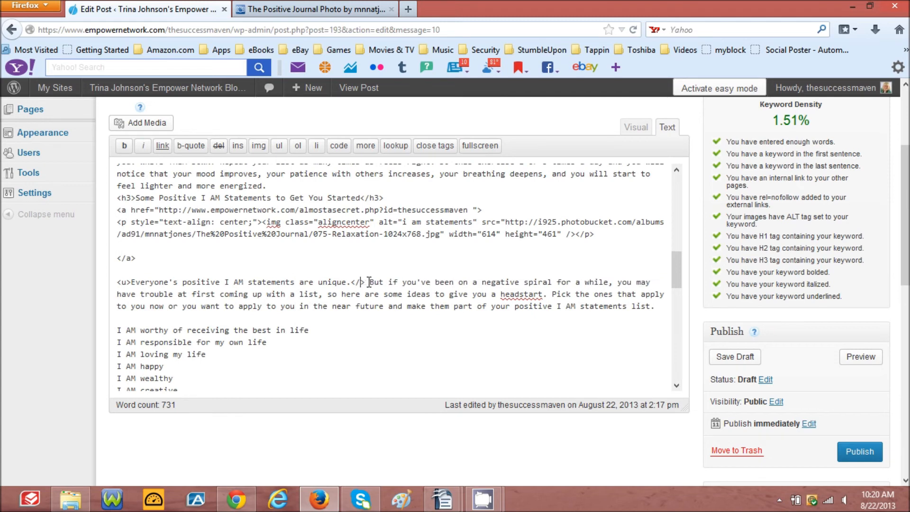
text(u)
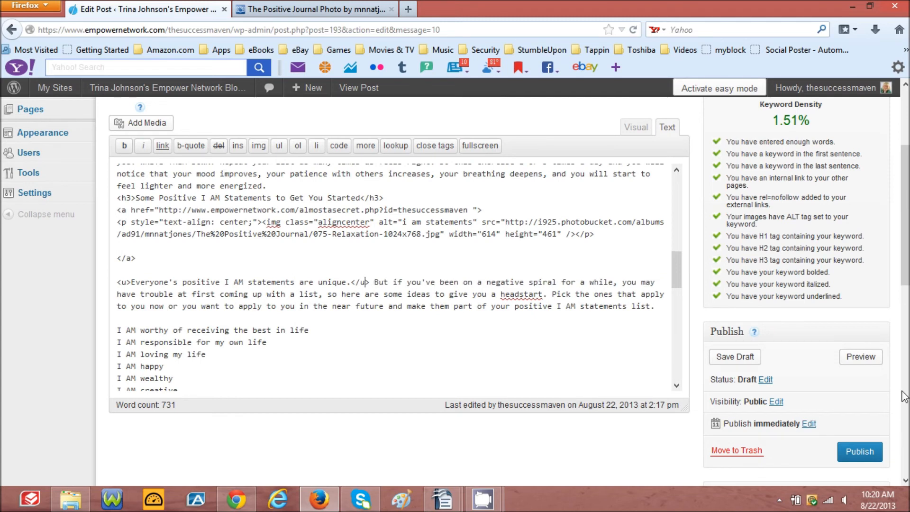
click(735, 358)
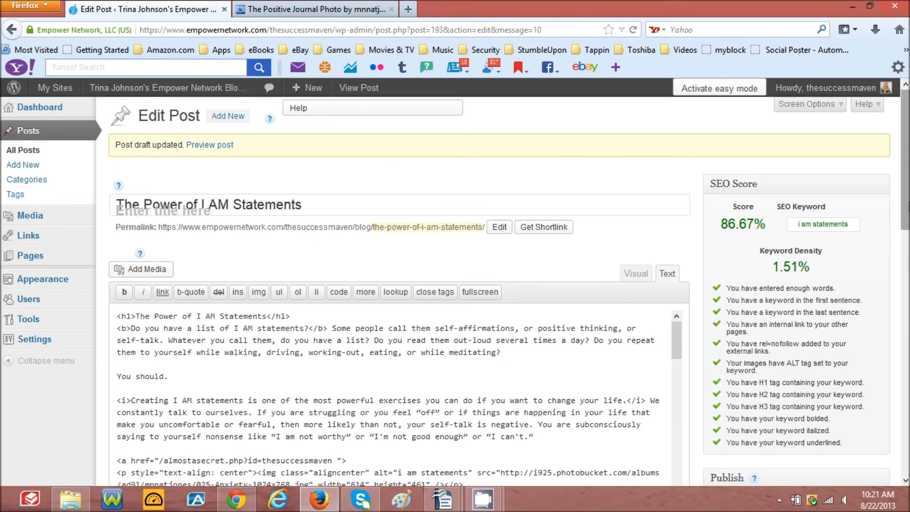
- Preview the post and test the referral links on the Empower Network image and the P.S. sentence
drag(905, 202, 906, 271)
click(858, 321)
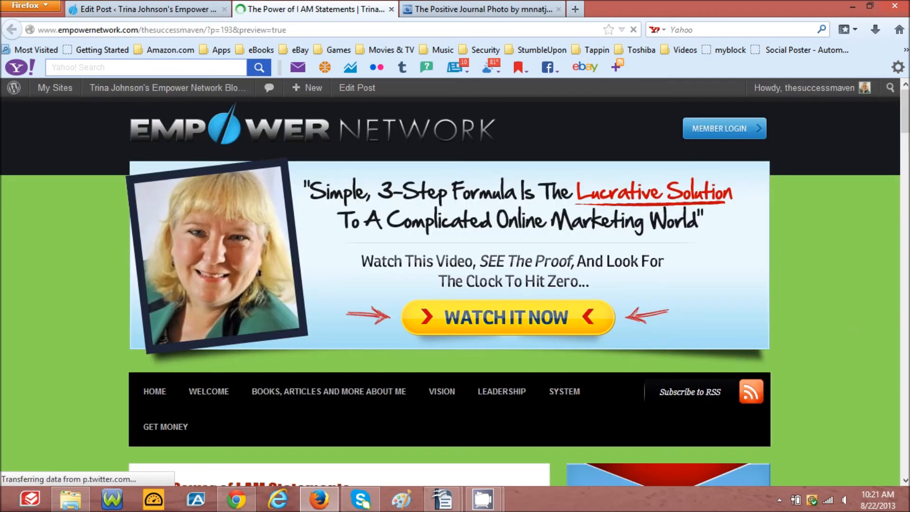
drag(906, 107, 903, 366)
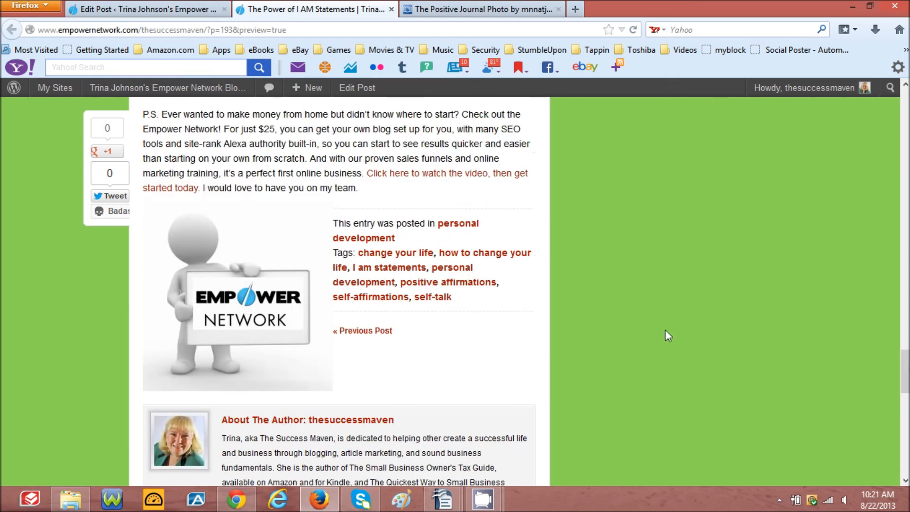
click(232, 301)
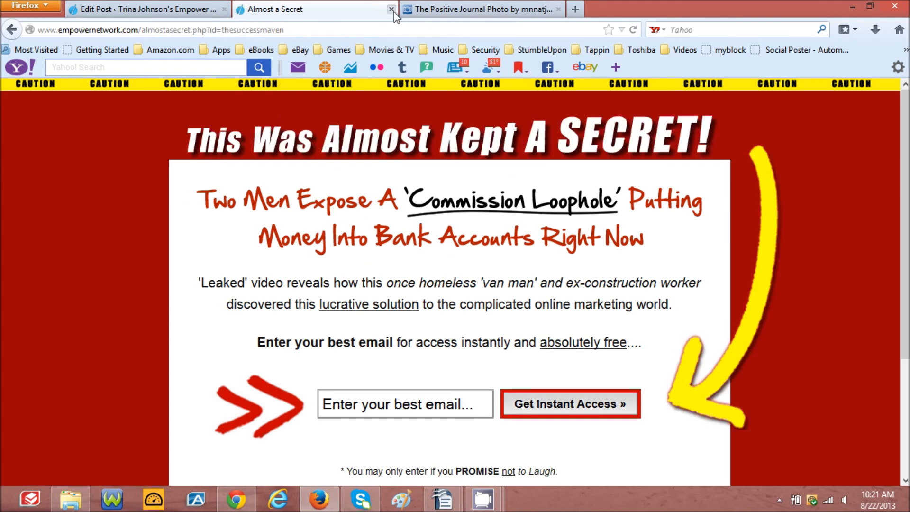
click(10, 30)
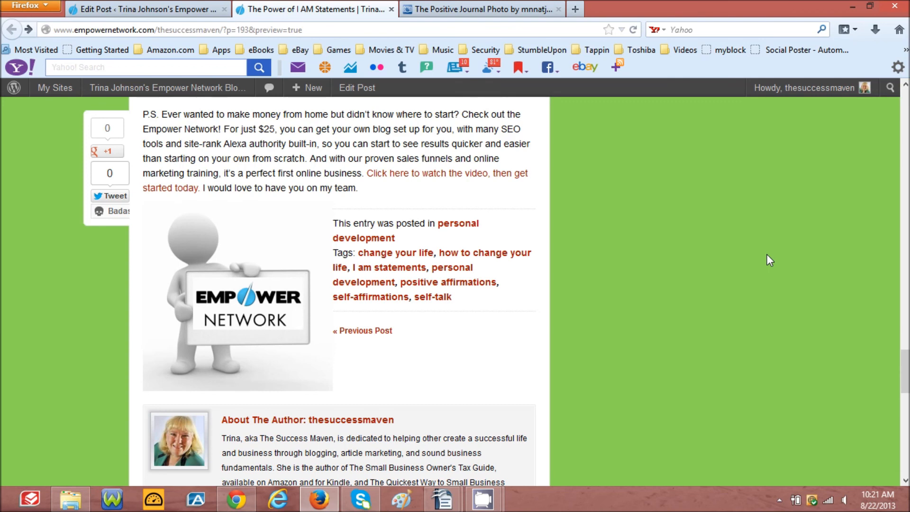
click(431, 173)
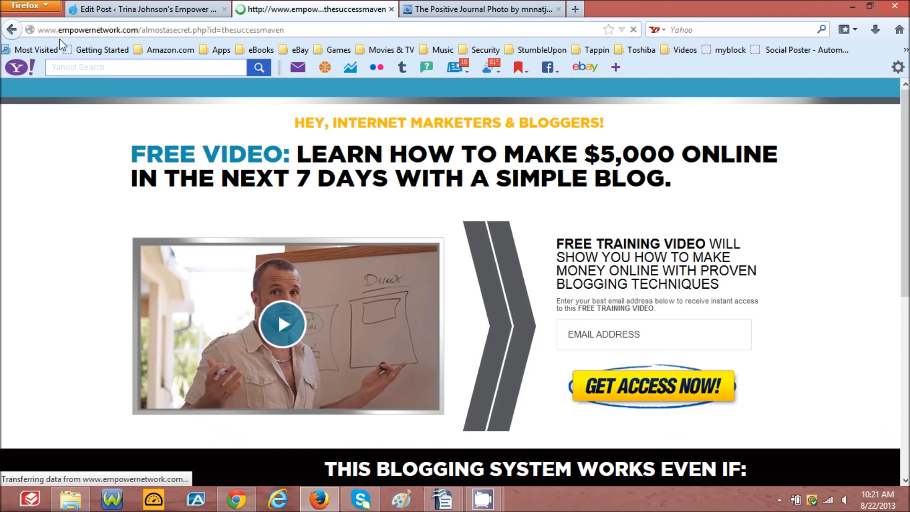
click(12, 29)
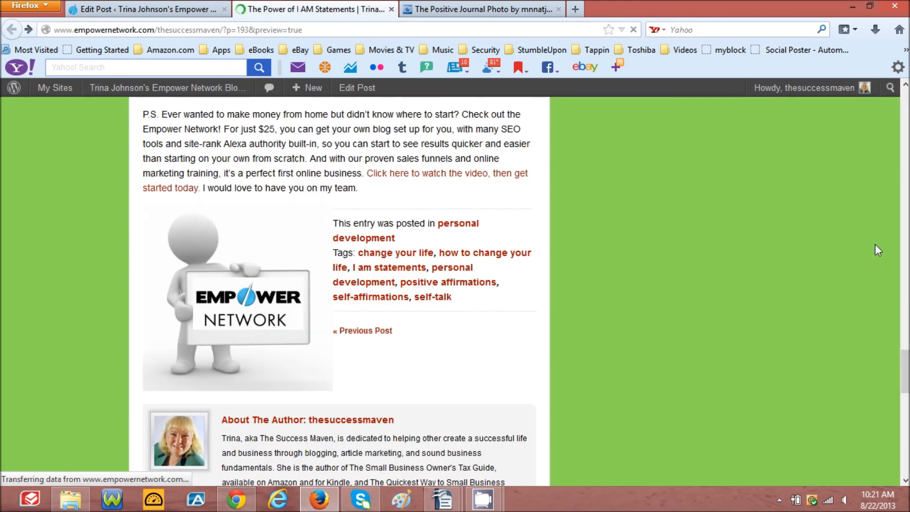
- Test the referral links on the sunlit tree and toad images in the preview, returning to the post each time
scroll(892, 351, up, 10)
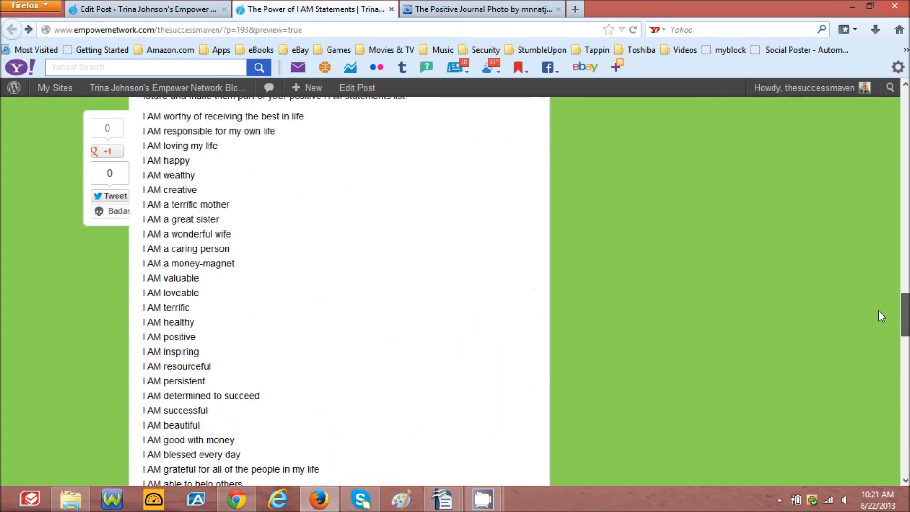
scroll(870, 293, up, 8)
click(342, 301)
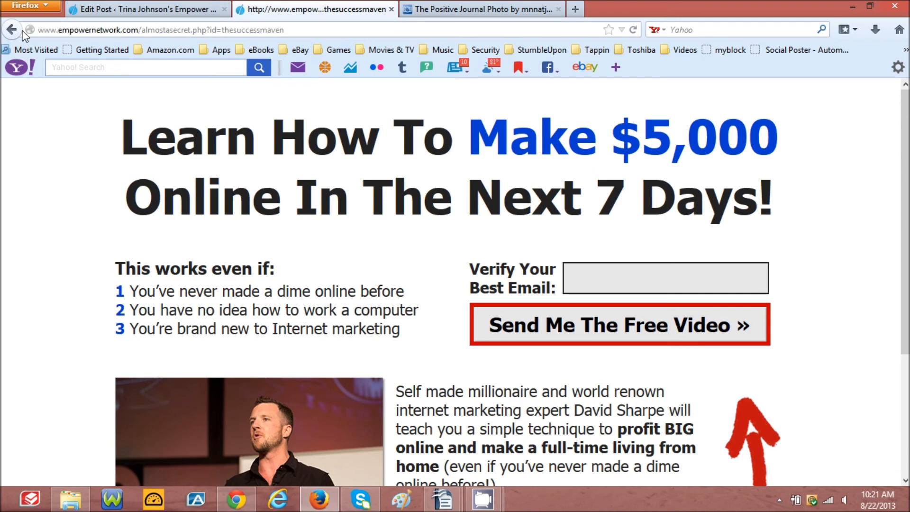
click(12, 31)
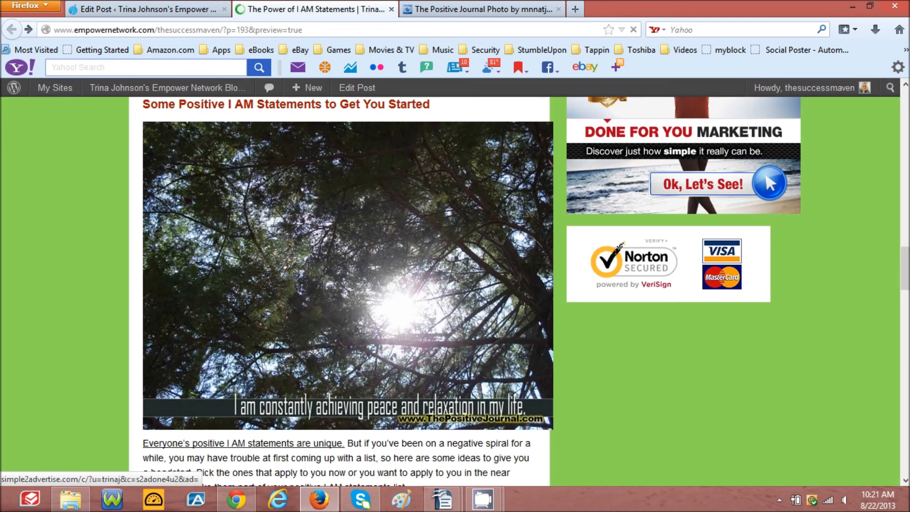
scroll(907, 332, up, 15)
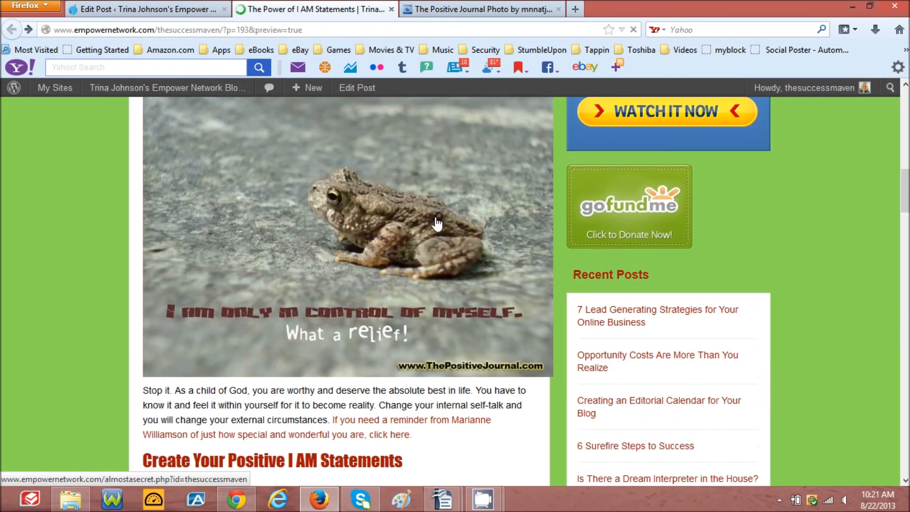
click(310, 221)
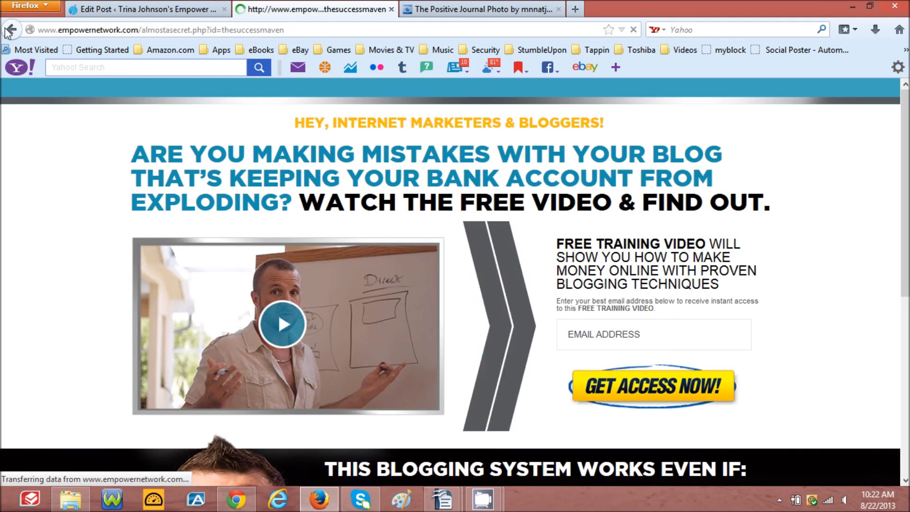
click(7, 30)
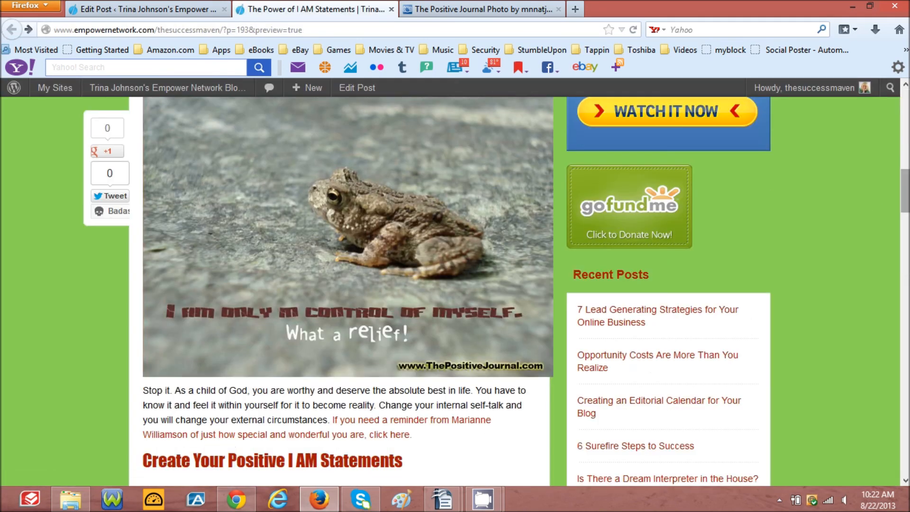
- Publish the post from the editor and close the preview and Positive Journal photo tabs
drag(906, 198, 861, 138)
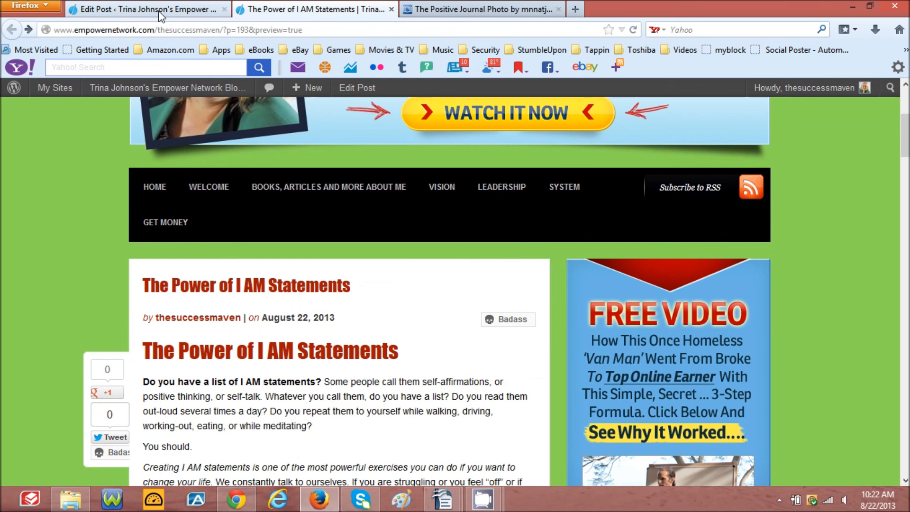
click(185, 14)
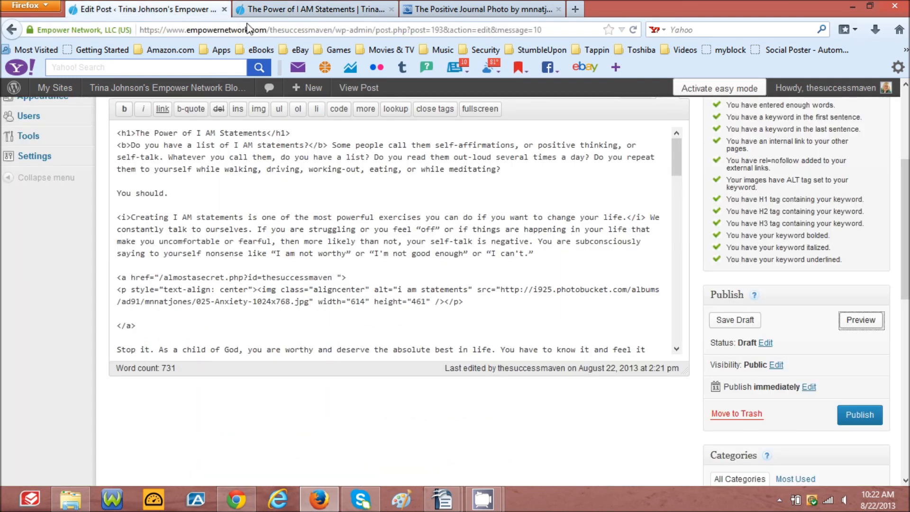
click(859, 418)
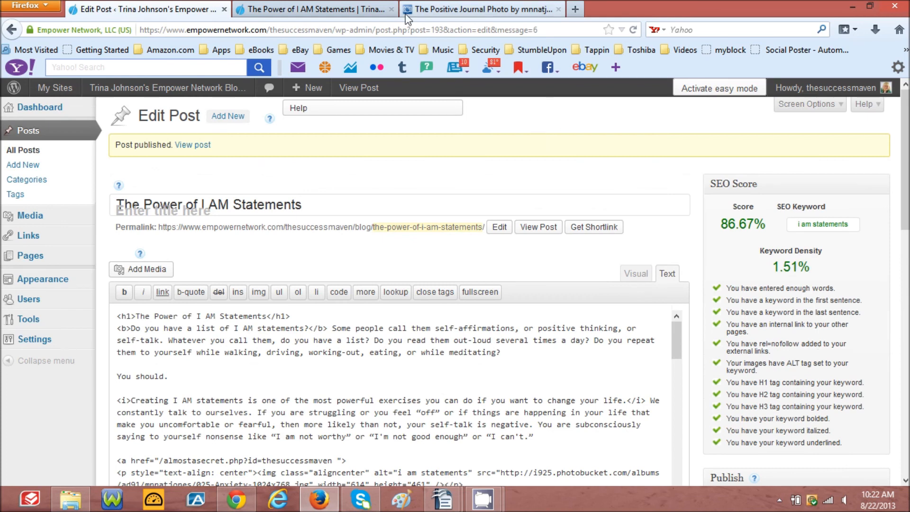
click(392, 9)
click(392, 10)
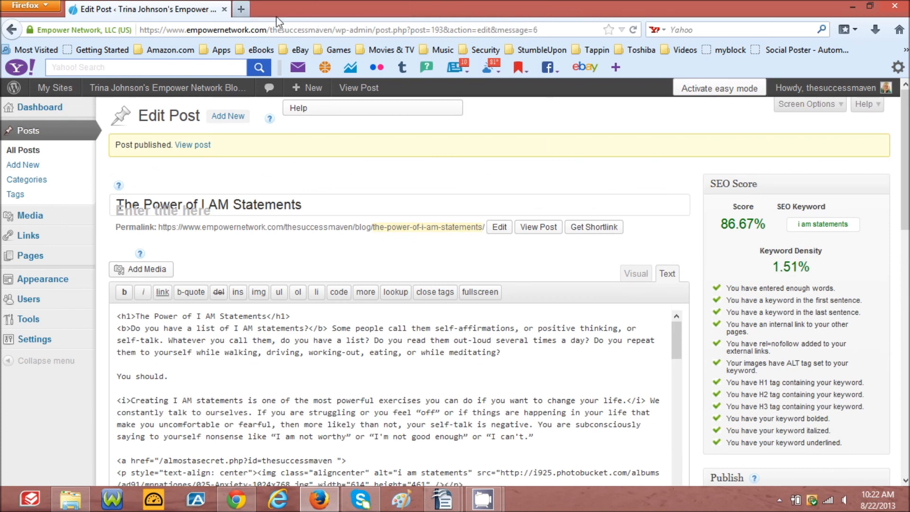
- Open the bookmarked Empower Network blog in a new tab and view the published post "The Power of I AM Statements"
click(242, 10)
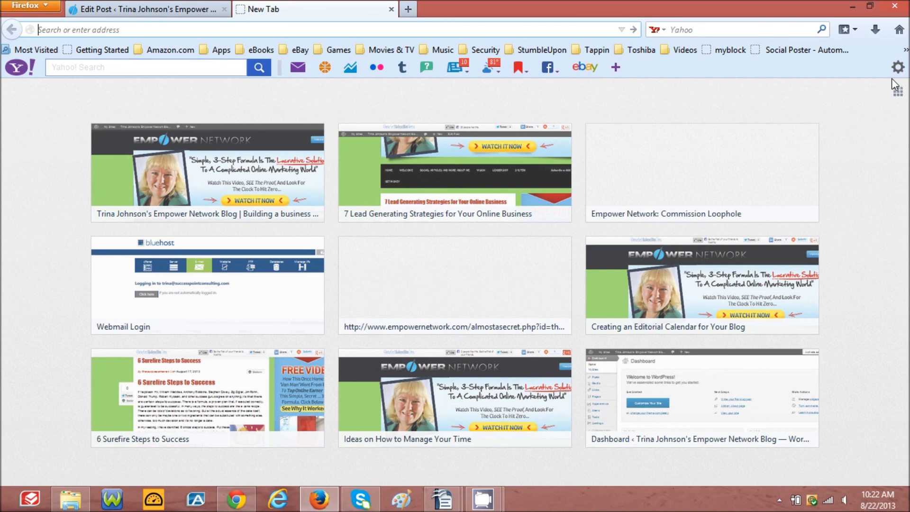
click(905, 50)
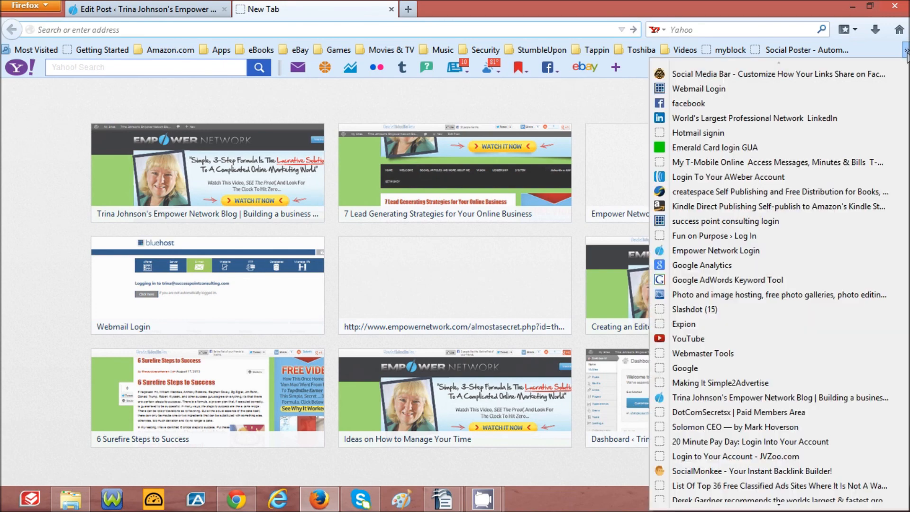
click(815, 397)
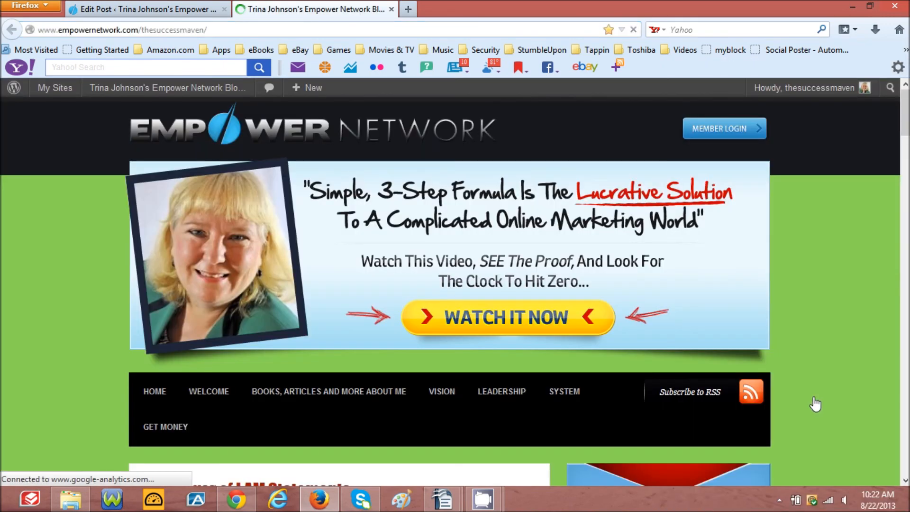
scroll(218, 246, down, 4)
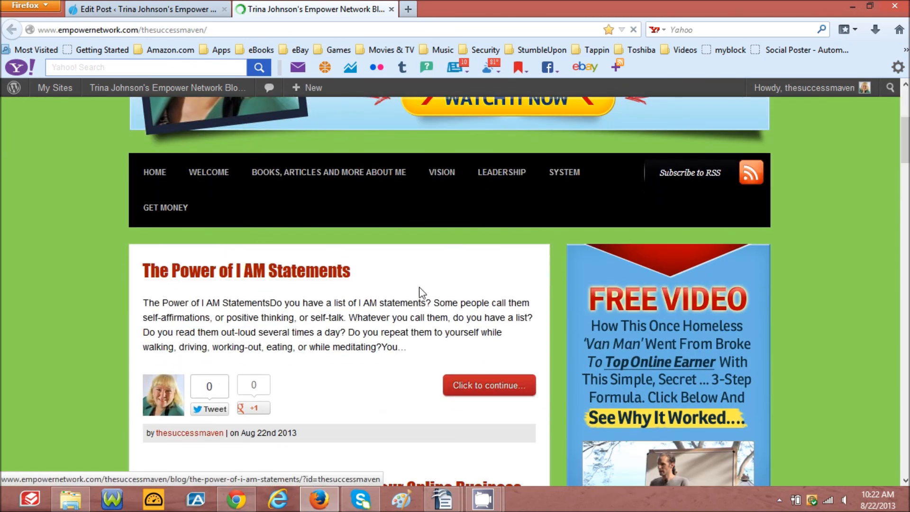
click(492, 388)
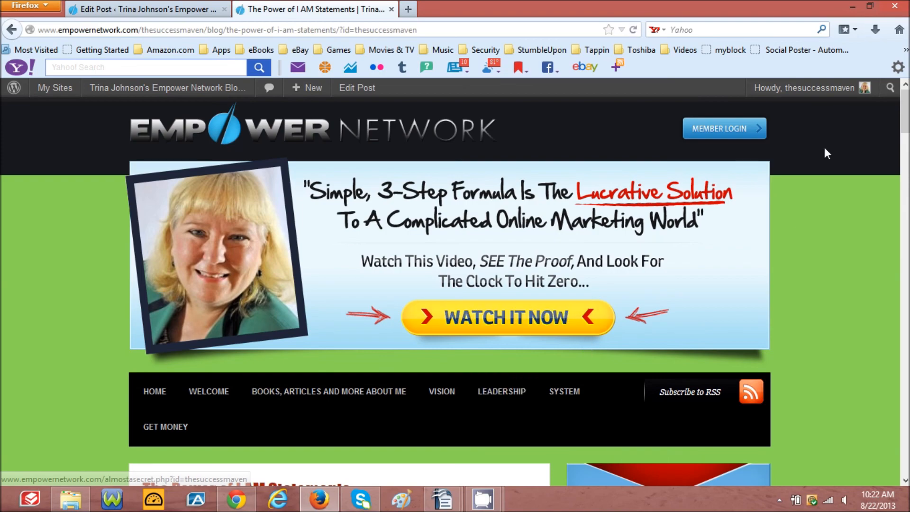
drag(905, 123, 894, 102)
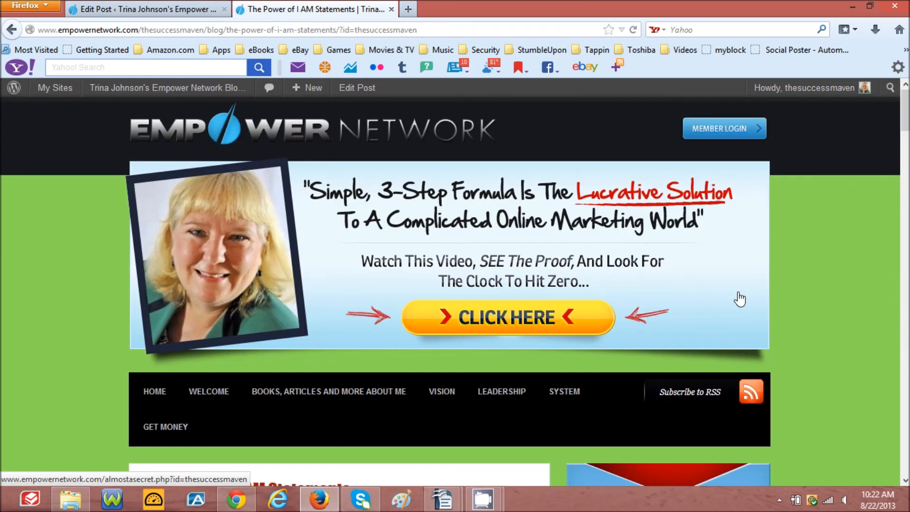